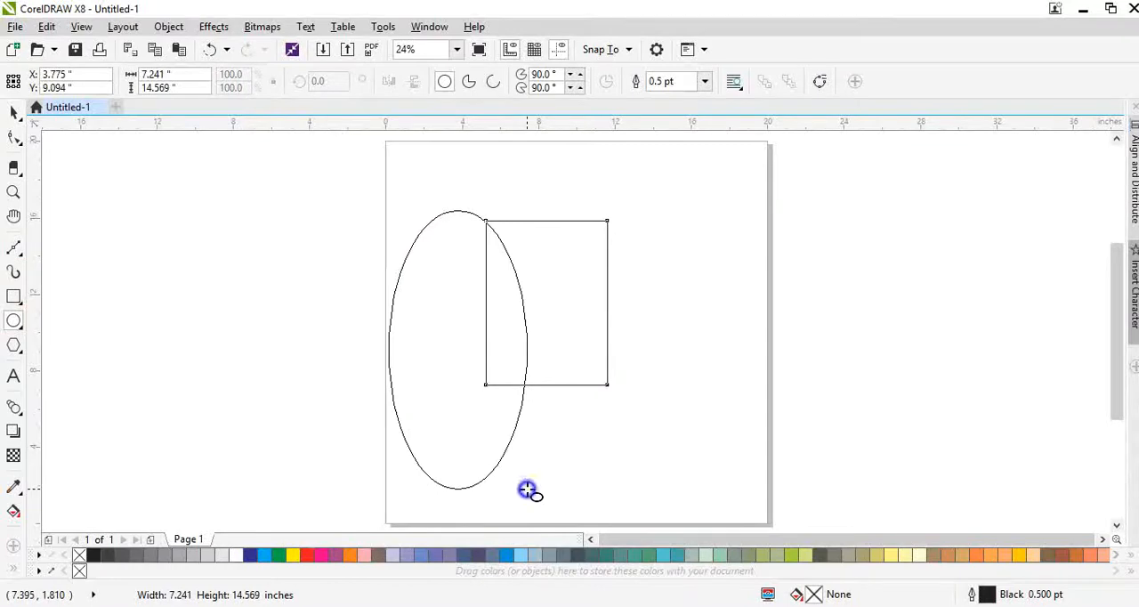
- Trim the rectangle with the overlapping ellipse and delete the ellipse
{"action": "key", "text": "space"}
{"action": "left_click", "coordinate": [551, 302], "text": "shift"}
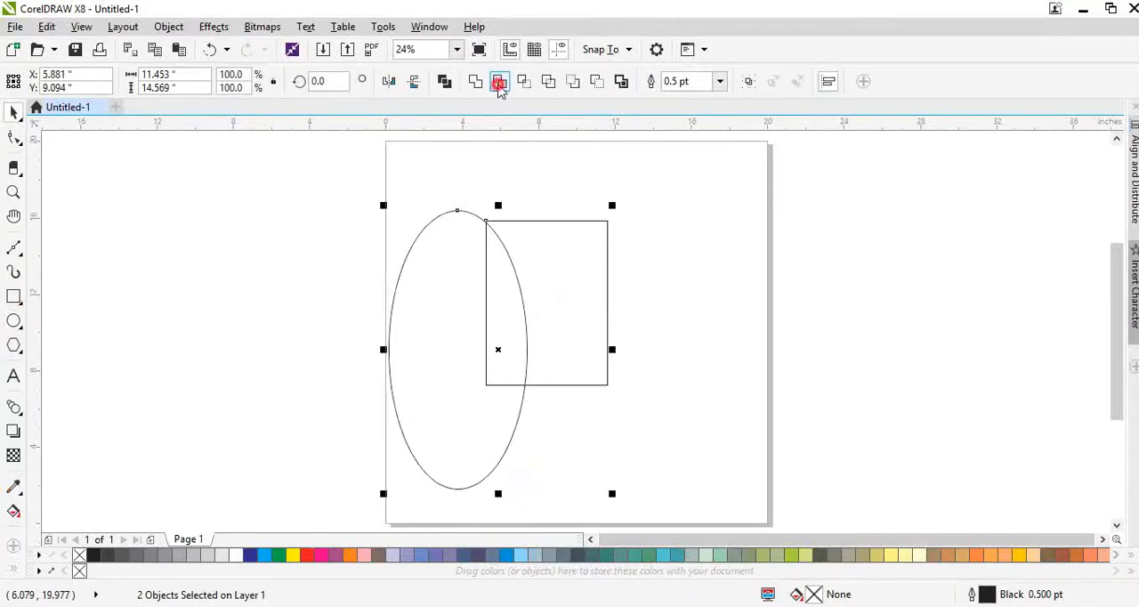
{"action": "left_click", "coordinate": [499, 83]}
{"action": "left_click", "coordinate": [333, 236]}
{"action": "left_click_drag", "start_coordinate": [477, 345], "coordinate": [373, 345]}
{"action": "key", "text": "Delete"}
- Remove the trimmed shape's lower-left corner node so the curved side runs to the lower-right corner
{"action": "left_click", "coordinate": [575, 325]}
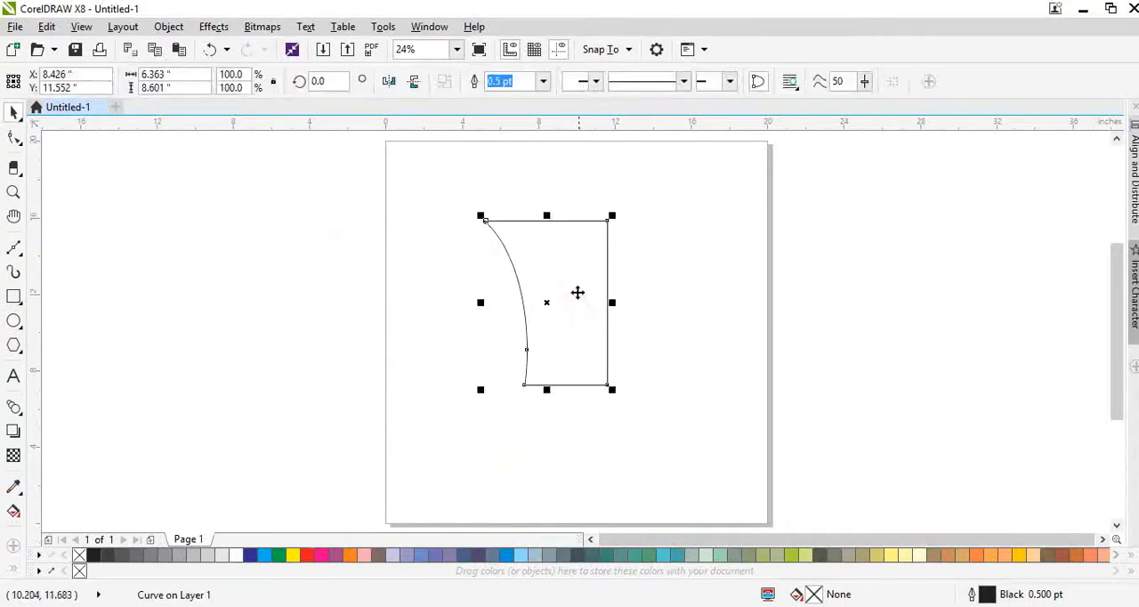
{"action": "scroll", "coordinate": [566, 283], "scroll_direction": "up", "scroll_amount": 2}
{"action": "key", "text": "F10"}
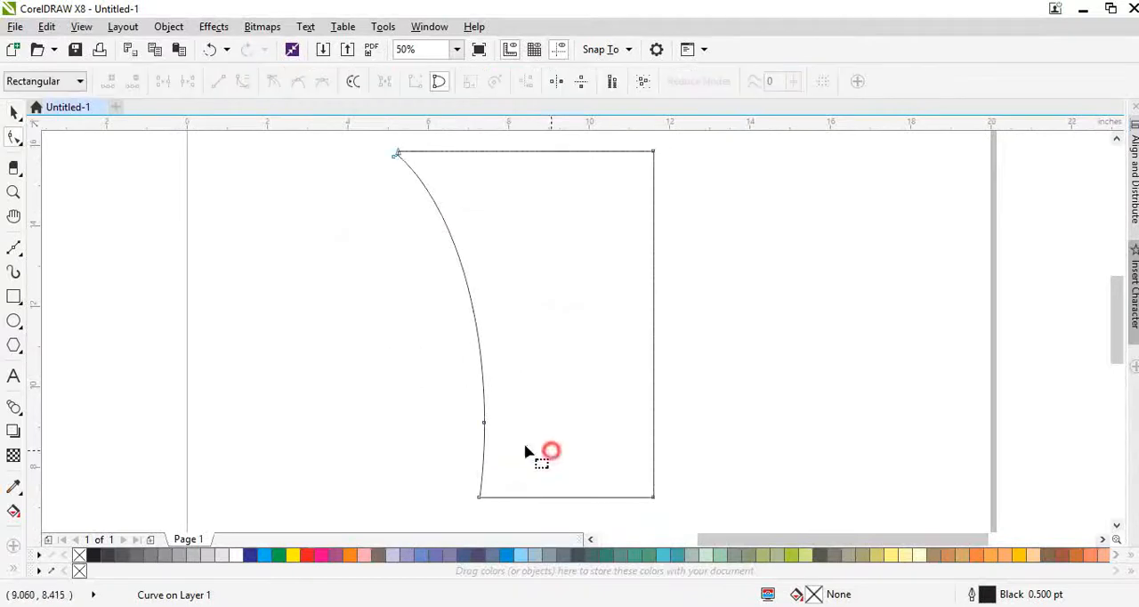
{"action": "left_click", "coordinate": [483, 423]}
{"action": "left_click_drag", "start_coordinate": [478, 500], "coordinate": [585, 487]}
{"action": "double_click", "coordinate": [586, 488]}
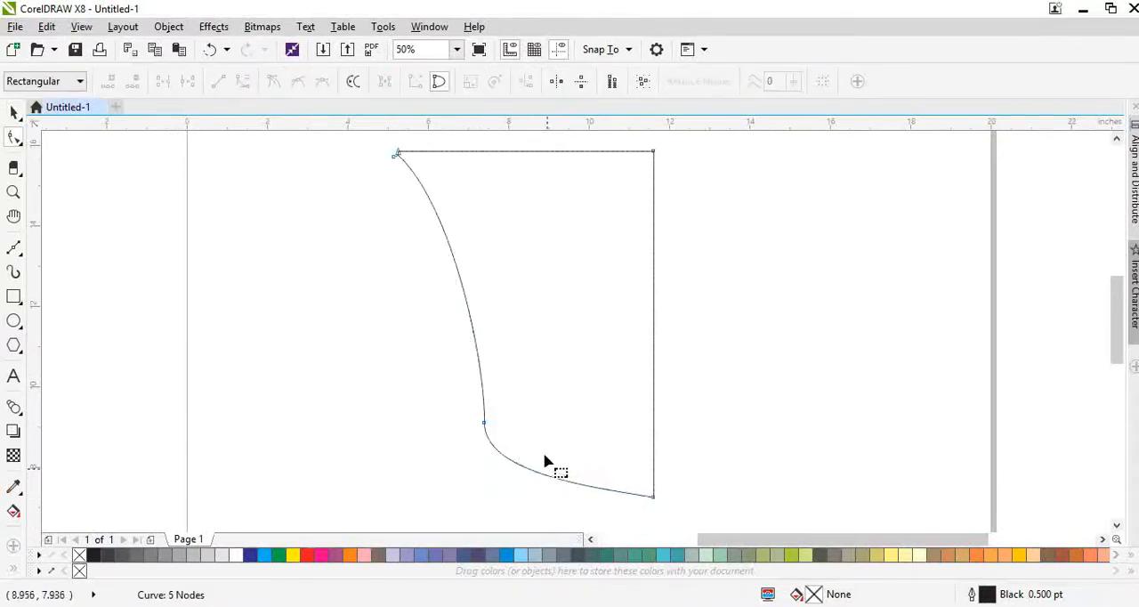
- Reshape the curved left side into a smoother S-curve and reduce the shape to four nodes
{"action": "double_click", "coordinate": [481, 394]}
{"action": "left_click_drag", "start_coordinate": [458, 419], "coordinate": [747, 510]}
{"action": "key", "text": "Delete"}
{"action": "key", "text": "space"}
{"action": "left_click", "coordinate": [540, 426]}
{"action": "double_click", "coordinate": [540, 426]}
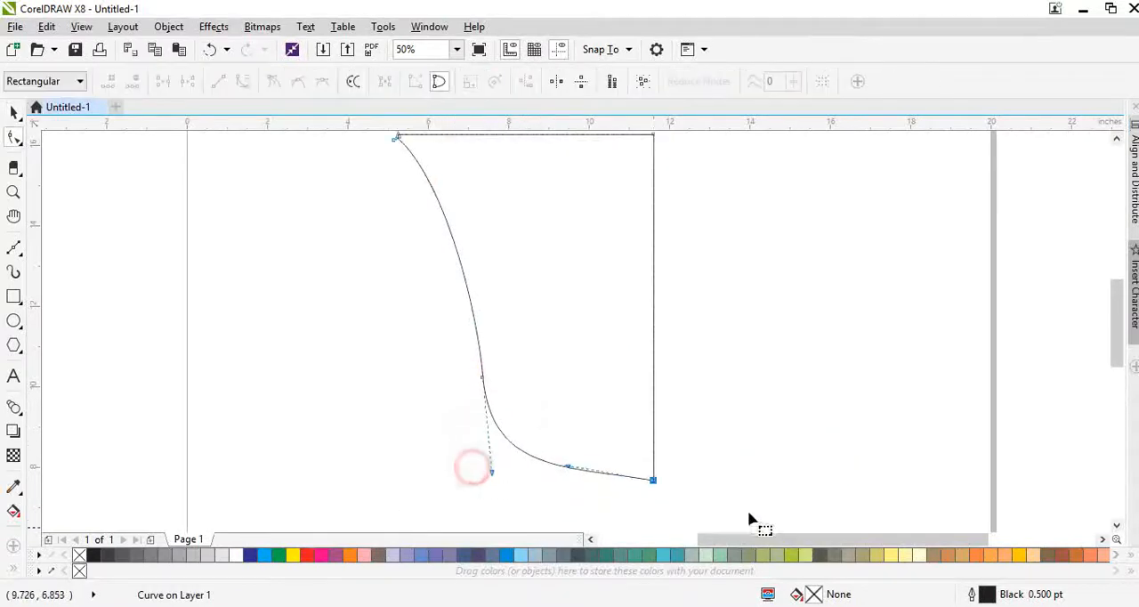
{"action": "double_click", "coordinate": [482, 379]}
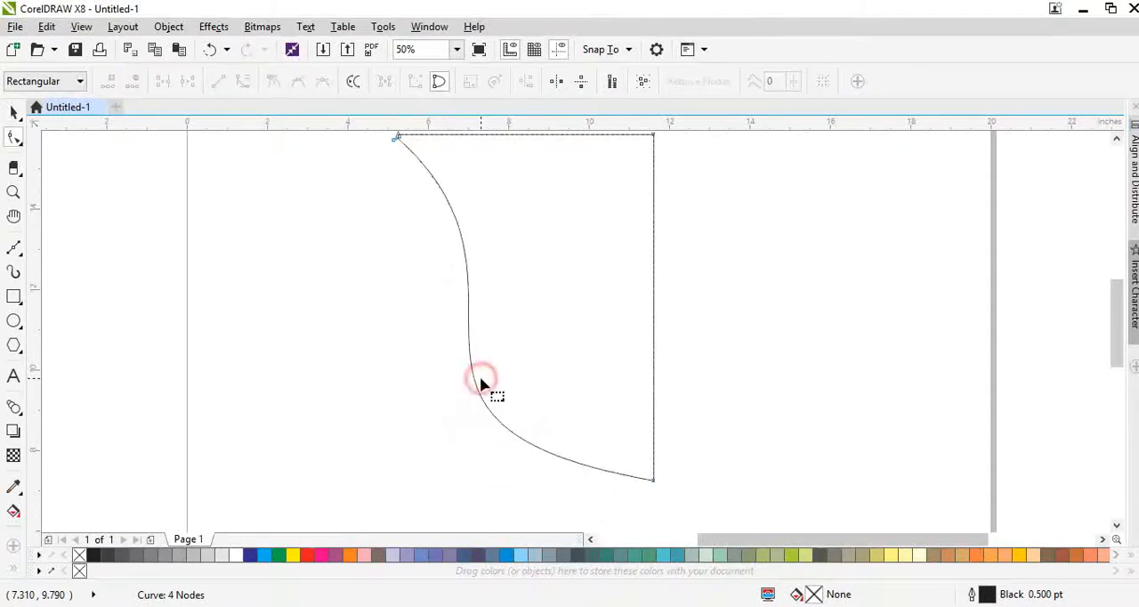
- Stretch the shape upward to a height of about 10.04 inches
{"action": "scroll", "coordinate": [536, 401], "scroll_direction": "down", "scroll_amount": 1}
{"action": "key", "text": "space"}
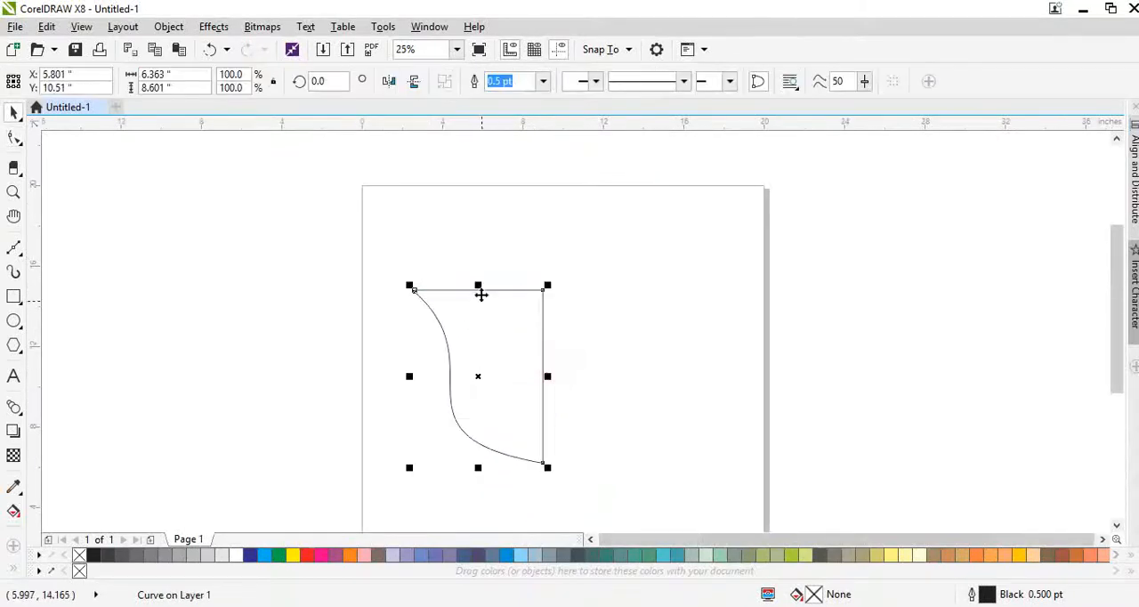
{"action": "left_click_drag", "start_coordinate": [481, 294], "coordinate": [481, 282]}
{"action": "left_click", "coordinate": [453, 277]}
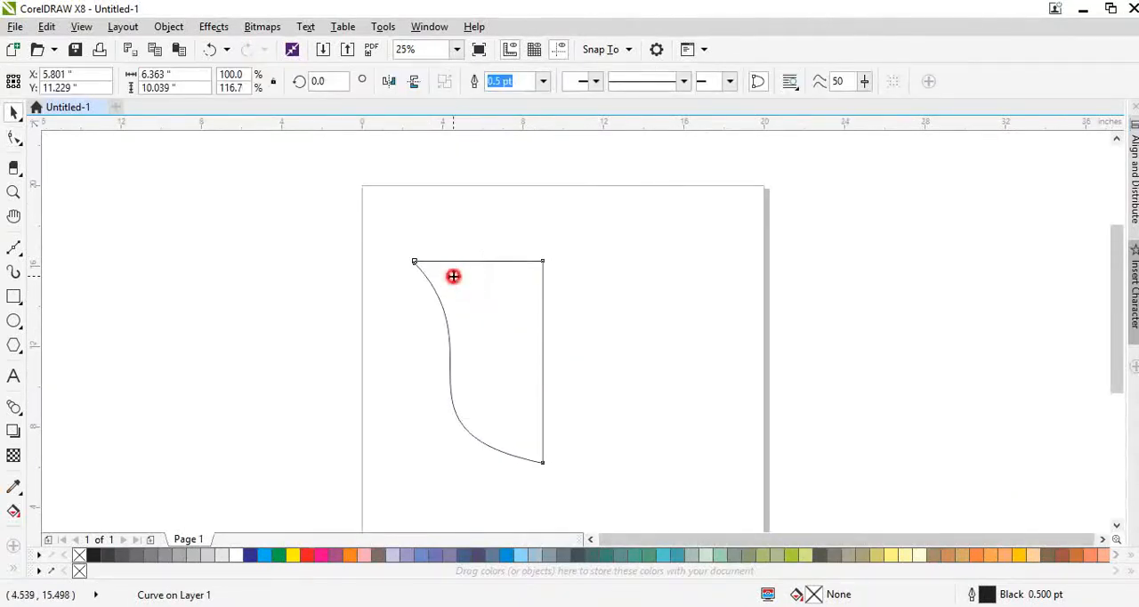
- Delete the extra node just below the shape's upper-left corner
{"action": "double_click", "coordinate": [459, 277]}
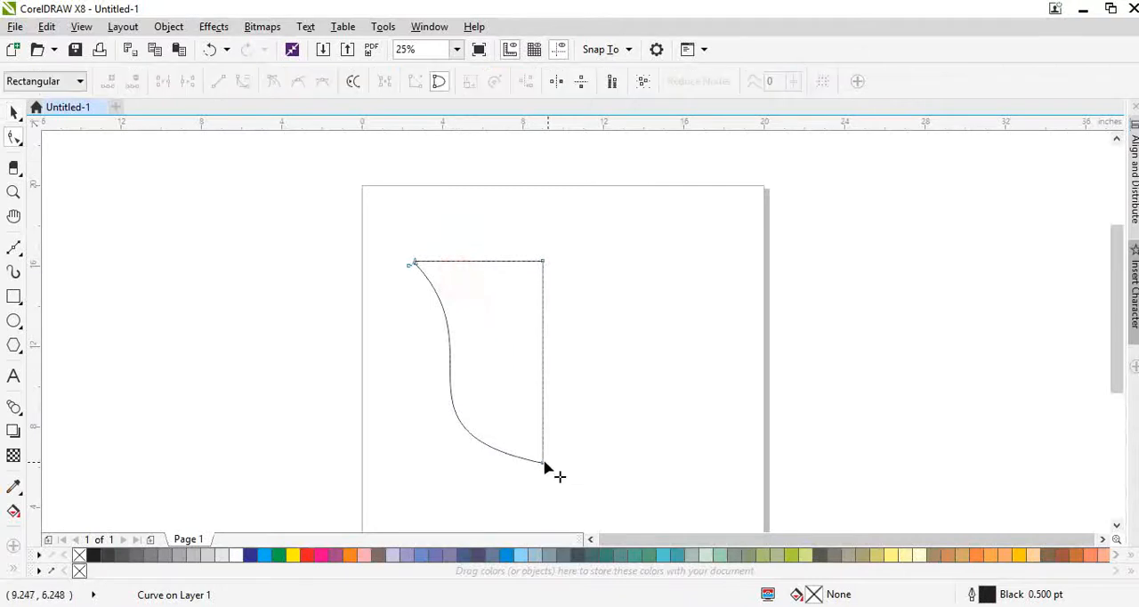
{"action": "mouse_move", "coordinate": [416, 265]}
{"action": "left_mouse_down"}
{"action": "mouse_move", "coordinate": [444, 264]}
{"action": "mouse_move", "coordinate": [432, 270]}
{"action": "left_mouse_up"}
{"action": "scroll", "coordinate": [433, 268], "scroll_direction": "up", "scroll_amount": 1}
{"action": "key", "text": "space"}
{"action": "scroll", "coordinate": [401, 261], "scroll_direction": "up", "scroll_amount": 3}
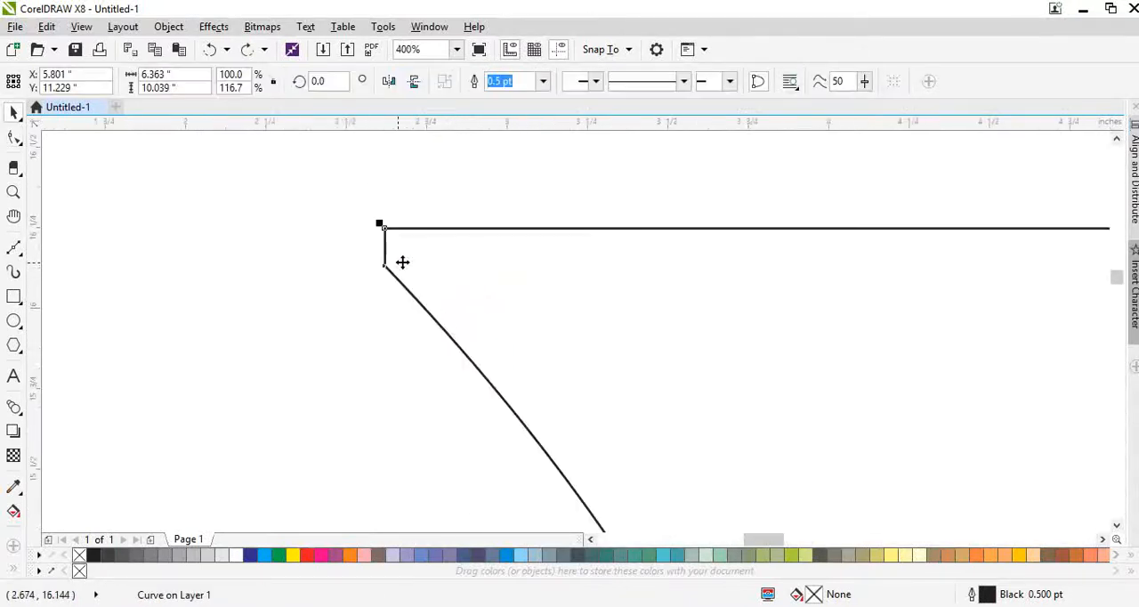
{"action": "double_click", "coordinate": [402, 262]}
{"action": "left_click", "coordinate": [384, 267]}
{"action": "key", "text": "Delete"}
{"action": "scroll", "coordinate": [457, 265], "scroll_direction": "down", "scroll_amount": 4}
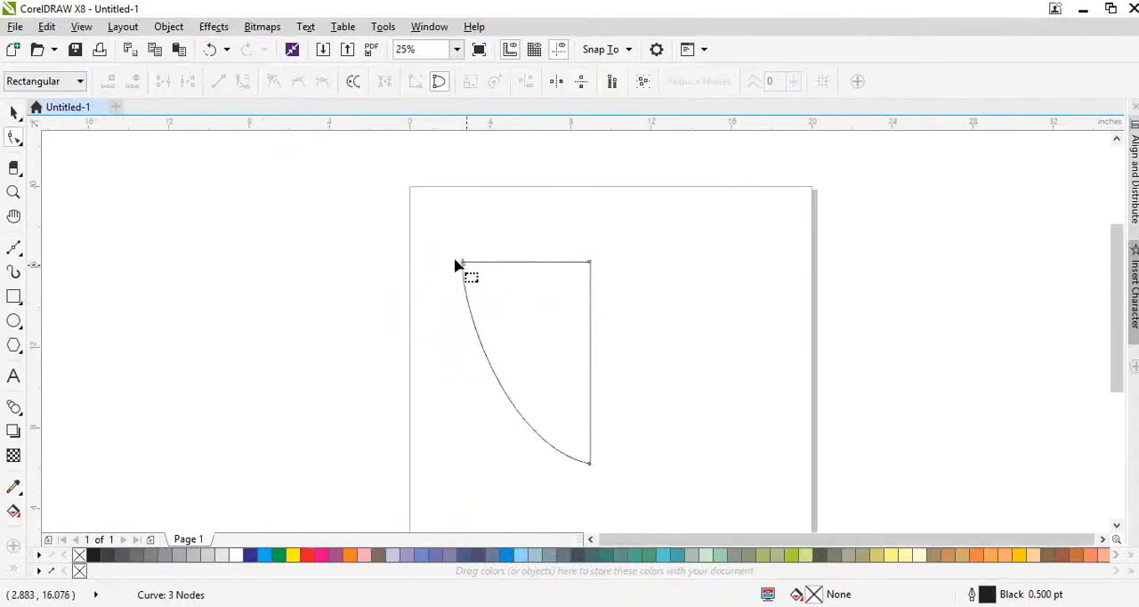
- Bend the left side between its two end nodes back into an S-curve forming half a shield
{"action": "left_click_drag", "start_coordinate": [432, 247], "coordinate": [546, 315]}
{"action": "left_click_drag", "start_coordinate": [510, 454], "coordinate": [439, 455]}
{"action": "left_click_drag", "start_coordinate": [549, 321], "coordinate": [546, 368]}
{"action": "left_click_drag", "start_coordinate": [439, 456], "coordinate": [413, 413]}
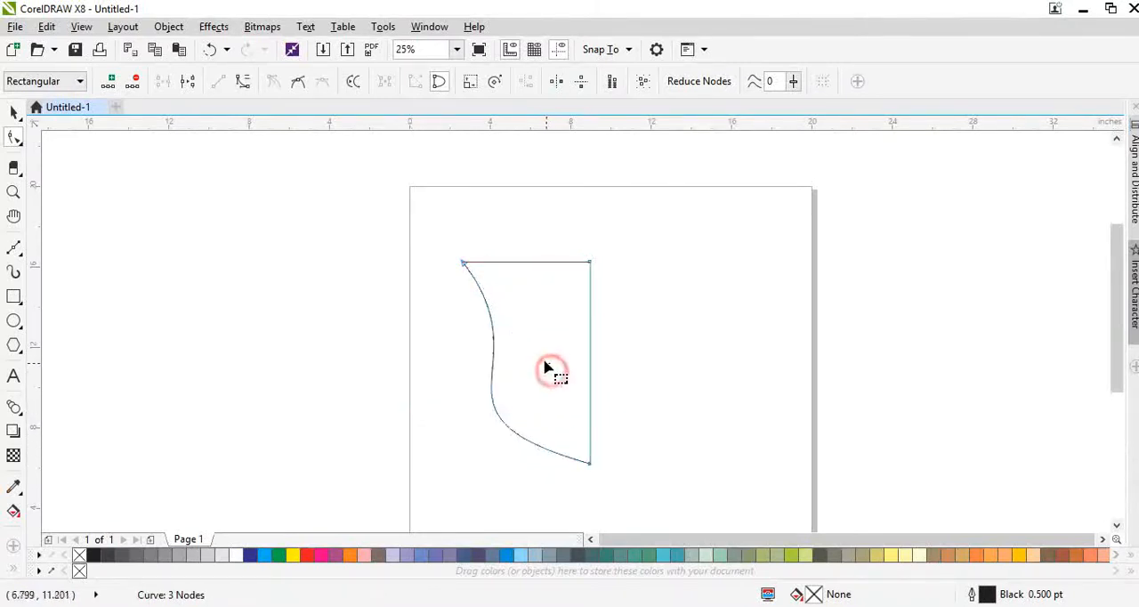
{"action": "left_click", "coordinate": [437, 238]}
- Duplicate the half-shield to its right and mirror the copy horizontally
{"action": "left_click_drag", "start_coordinate": [545, 372], "coordinate": [642, 338]}
{"action": "key", "text": "space"}
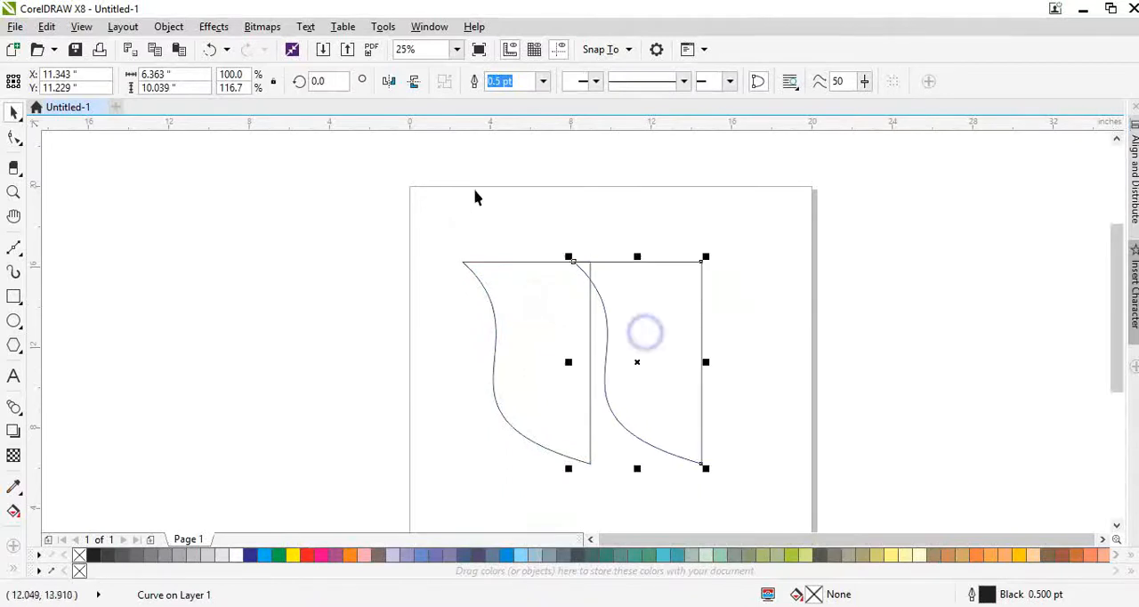
{"action": "left_click", "coordinate": [388, 81]}
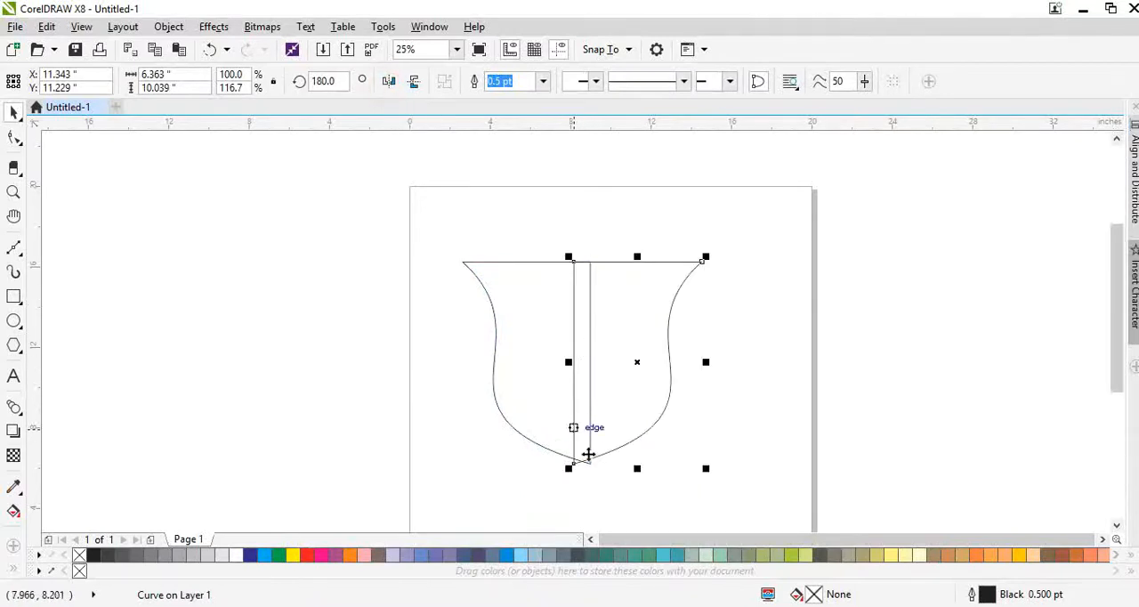
- Move the mirrored half to meet the left half at the centre line and weld both halves into one shield
{"action": "scroll", "coordinate": [588, 454], "scroll_direction": "up", "scroll_amount": 2}
{"action": "mouse_move", "coordinate": [641, 442]}
{"action": "left_mouse_down"}
{"action": "mouse_move", "coordinate": [669, 439]}
{"action": "mouse_move", "coordinate": [636, 456]}
{"action": "mouse_move", "coordinate": [654, 456]}
{"action": "left_mouse_up"}
{"action": "scroll", "coordinate": [603, 468], "scroll_direction": "up", "scroll_amount": 3}
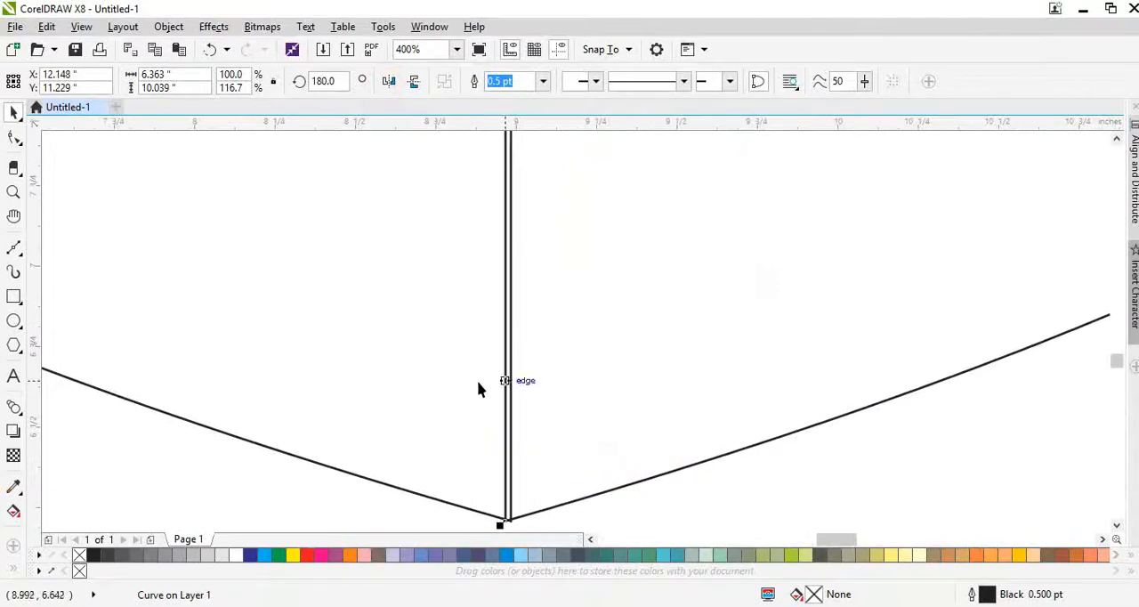
{"action": "scroll", "coordinate": [474, 384], "scroll_direction": "down", "scroll_amount": 4}
{"action": "left_click", "coordinate": [430, 318], "text": "shift"}
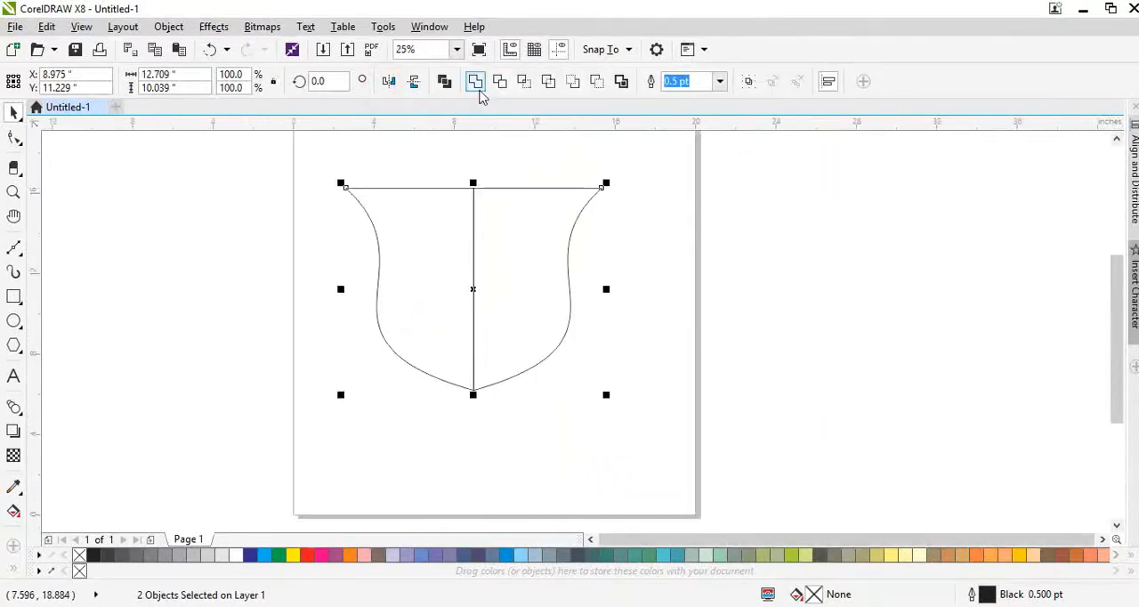
{"action": "left_click", "coordinate": [480, 92]}
- Bend the shield's straight top edge downward into a shallow concave curve
{"action": "double_click", "coordinate": [481, 259]}
{"action": "left_click_drag", "start_coordinate": [451, 161], "coordinate": [475, 206]}
{"action": "left_click", "coordinate": [243, 82]}
{"action": "key", "text": "space"}
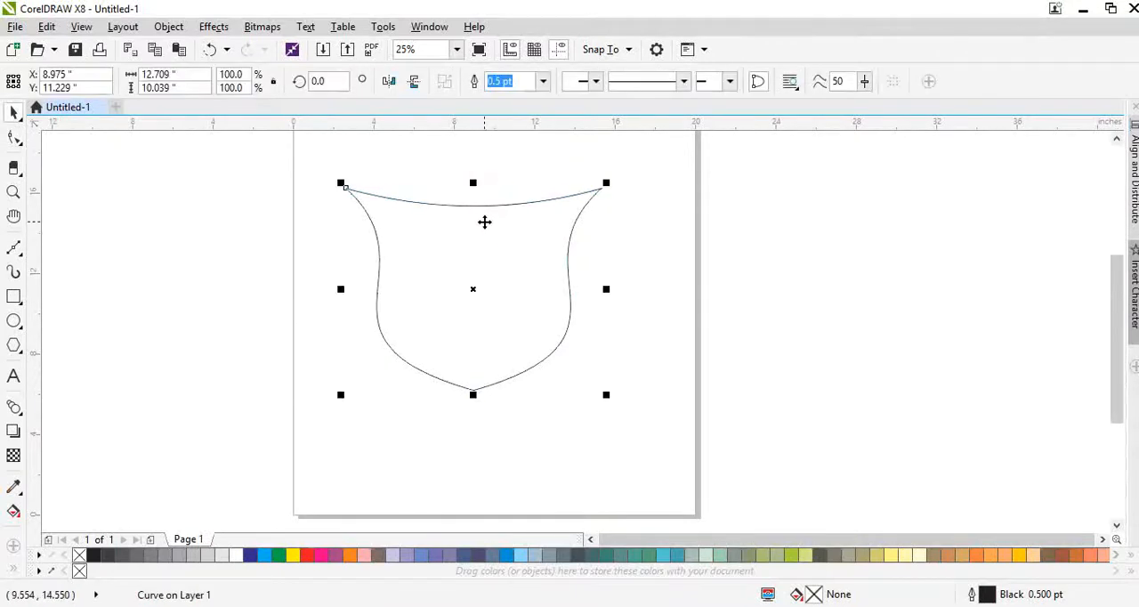
- Resize the shield to about 12.66 by 11.55 inches and position it slightly lower on the page
{"action": "scroll", "coordinate": [554, 304], "scroll_direction": "down", "scroll_amount": 1}
{"action": "scroll", "coordinate": [501, 241], "scroll_direction": "up", "scroll_amount": 1}
{"action": "left_click_drag", "start_coordinate": [529, 247], "coordinate": [529, 217]}
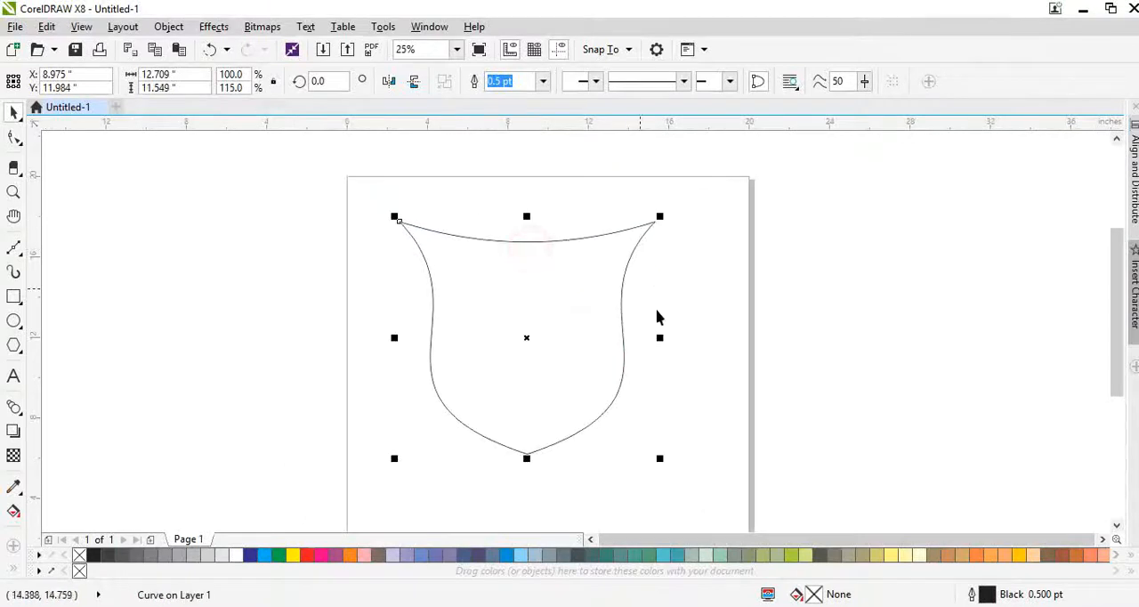
{"action": "left_click_drag", "start_coordinate": [662, 337], "coordinate": [630, 353]}
{"action": "left_click_drag", "start_coordinate": [560, 341], "coordinate": [572, 365]}
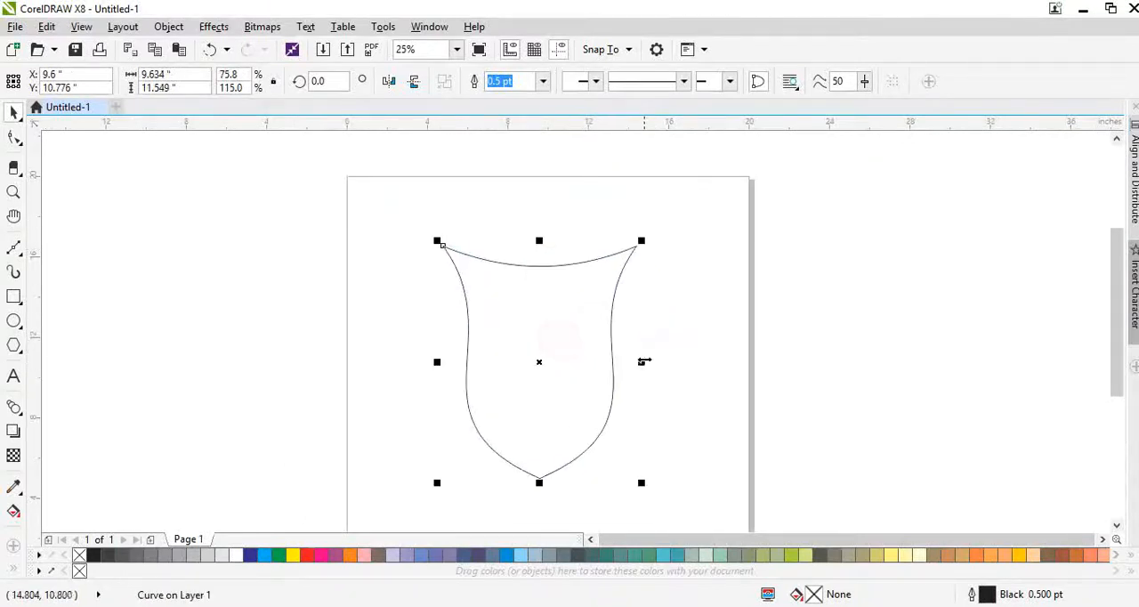
{"action": "left_click_drag", "start_coordinate": [644, 360], "coordinate": [669, 365]}
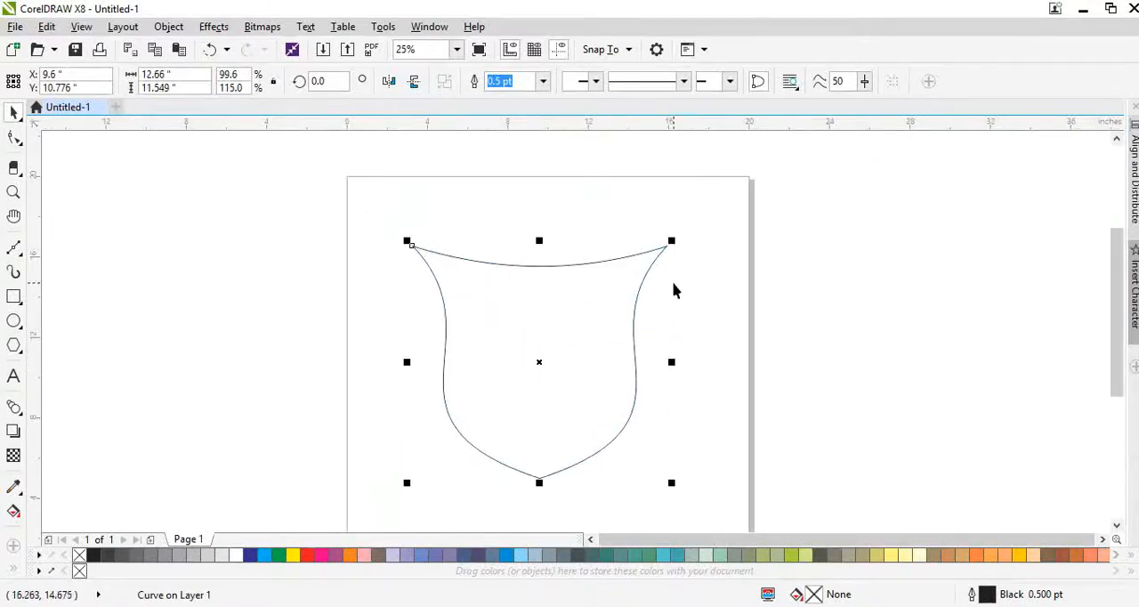
- Create a smaller duplicate of the shield inside it, scaled about its centre to about 78.7%
{"action": "key", "text": "shift+F2"}
{"action": "left_click_drag", "start_coordinate": [793, 137], "coordinate": [768, 178]}
{"action": "right_click", "coordinate": [768, 178]}
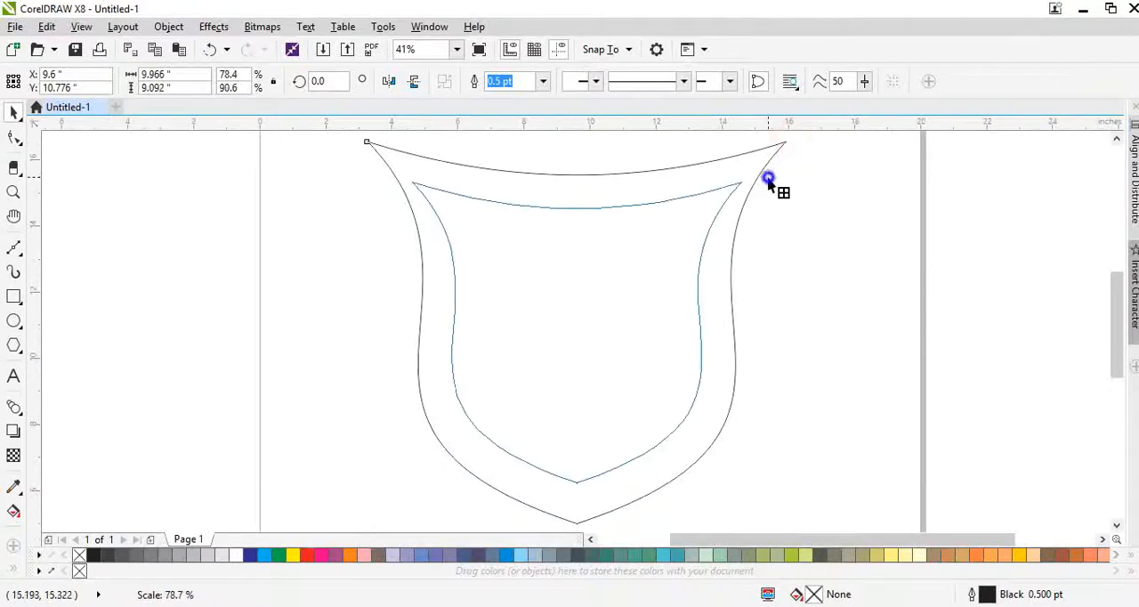
- Stretch the inner shield at its upper and lower ends to a height of about 9.73 inches
{"action": "left_click_drag", "start_coordinate": [577, 177], "coordinate": [576, 169]}
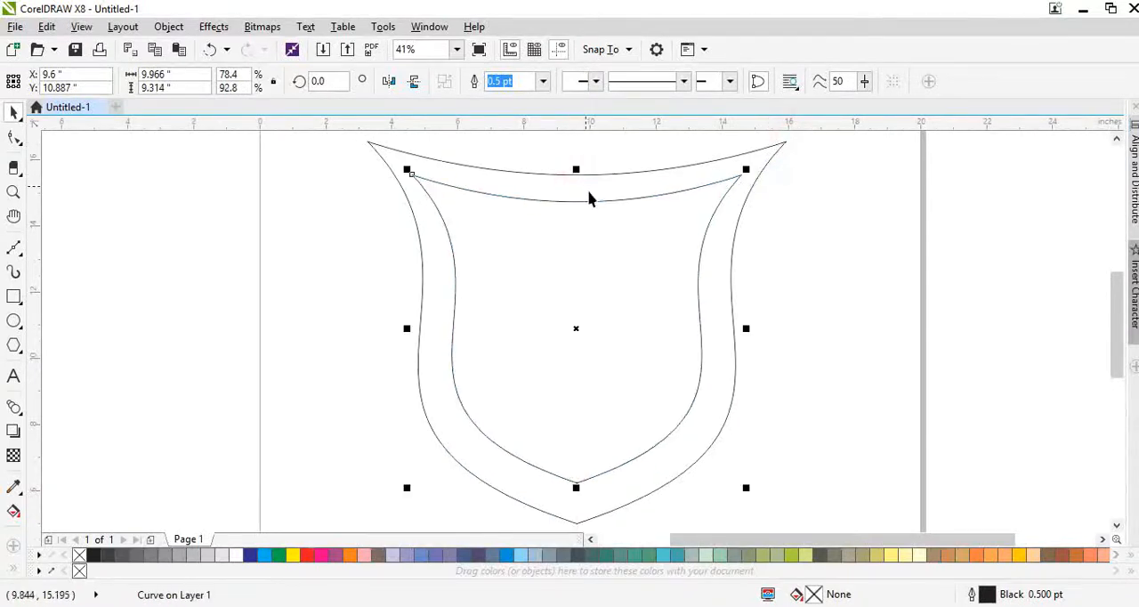
{"action": "left_click_drag", "start_coordinate": [576, 487], "coordinate": [584, 504]}
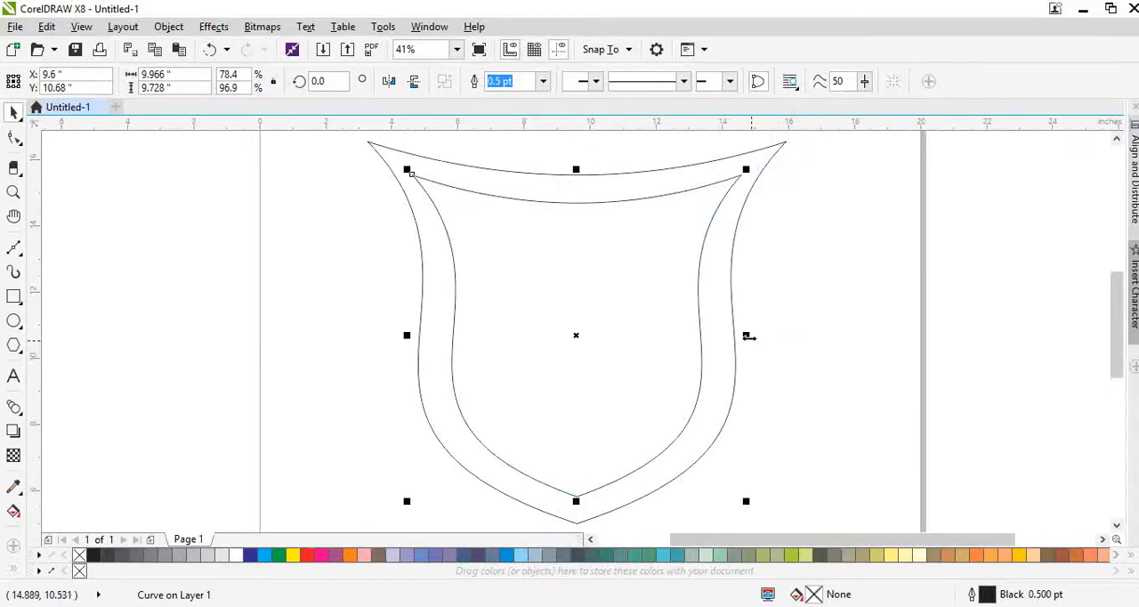
{"action": "left_click_drag", "start_coordinate": [749, 336], "coordinate": [744, 336]}
{"action": "key", "text": "ctrl+z"}
- Fill the outer shield with red-orange C:8 M:93 Y:100 K:2 and remove its outline
{"action": "left_click", "coordinate": [760, 356]}
{"action": "left_click", "coordinate": [728, 388]}
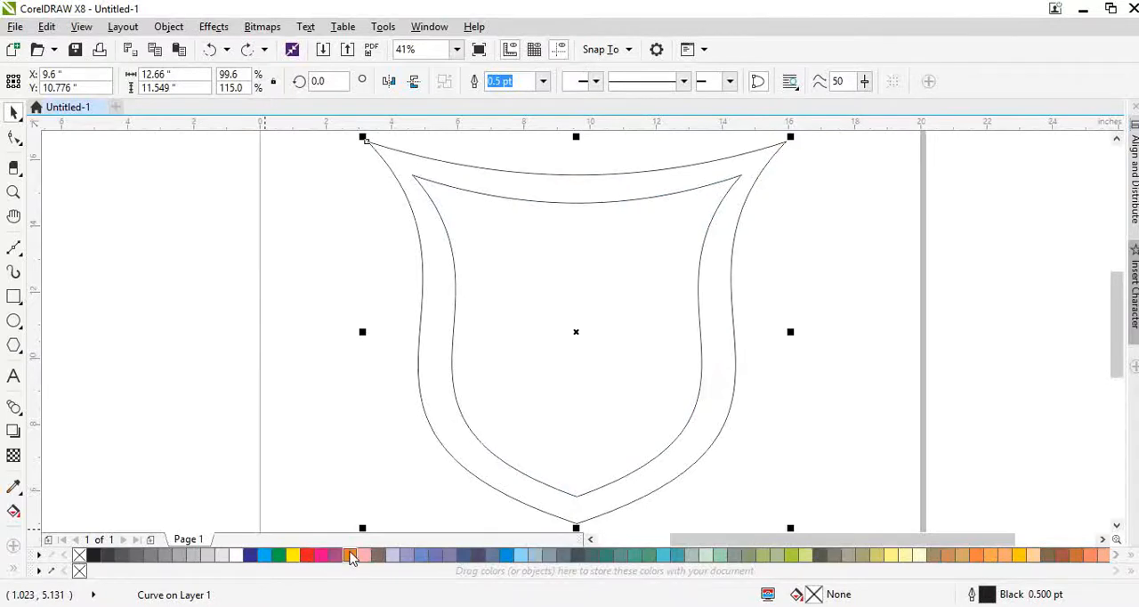
{"action": "left_click", "coordinate": [350, 555]}
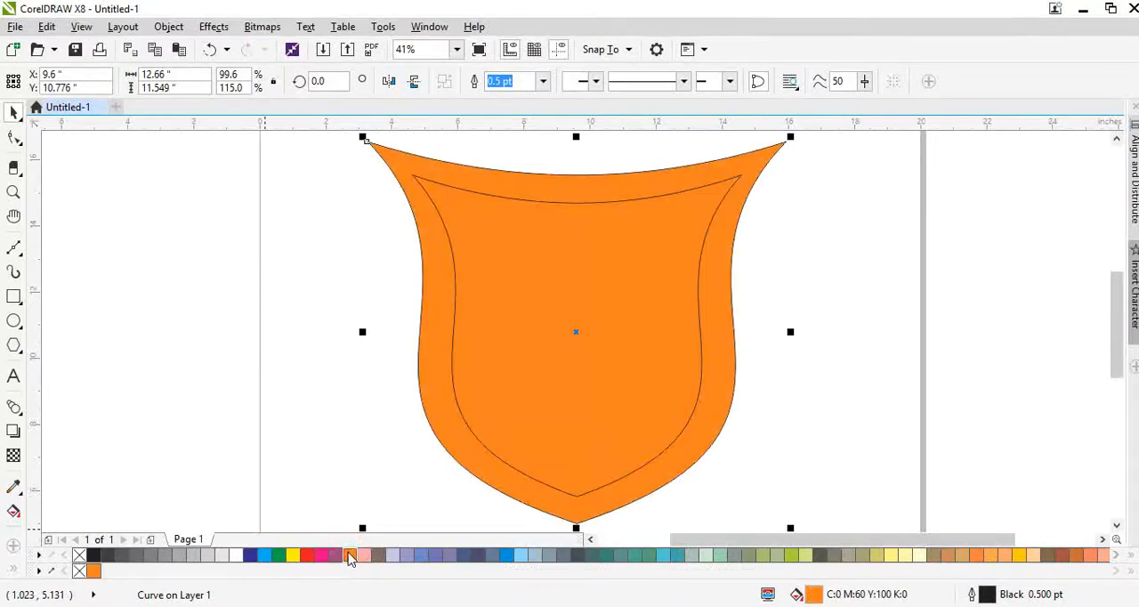
{"action": "left_click", "coordinate": [350, 556]}
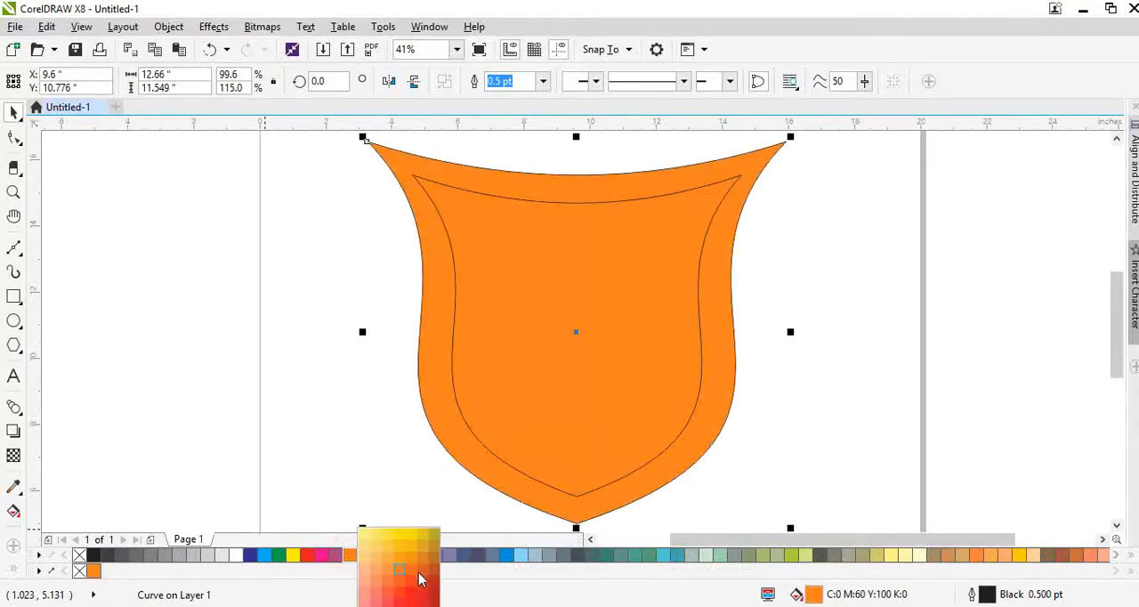
{"action": "left_click", "coordinate": [421, 579]}
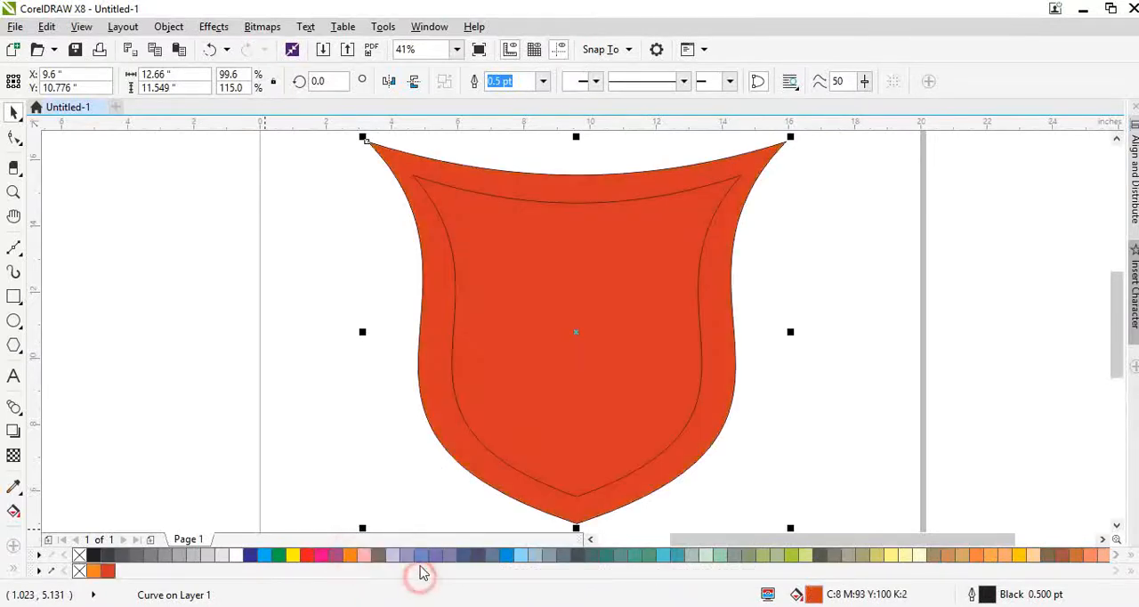
{"action": "right_click", "coordinate": [83, 555]}
- Give the inner shield a white outline 1 pt wide
{"action": "left_click", "coordinate": [483, 437]}
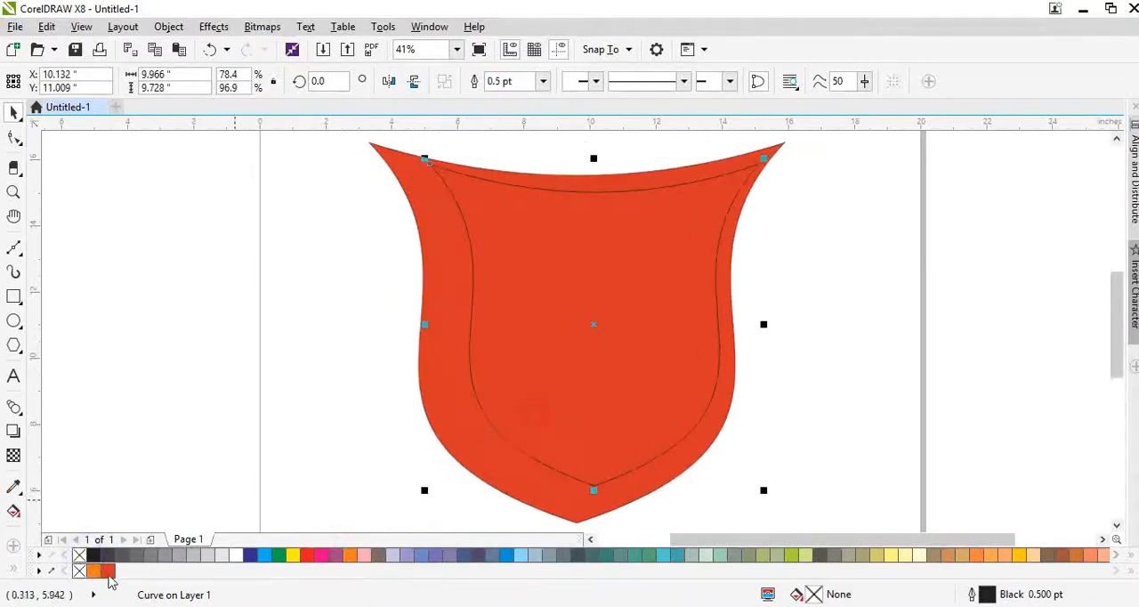
{"action": "right_click", "coordinate": [239, 555]}
{"action": "key", "text": "F12"}
{"action": "type", "text": "1"}
{"action": "key", "text": "Return"}
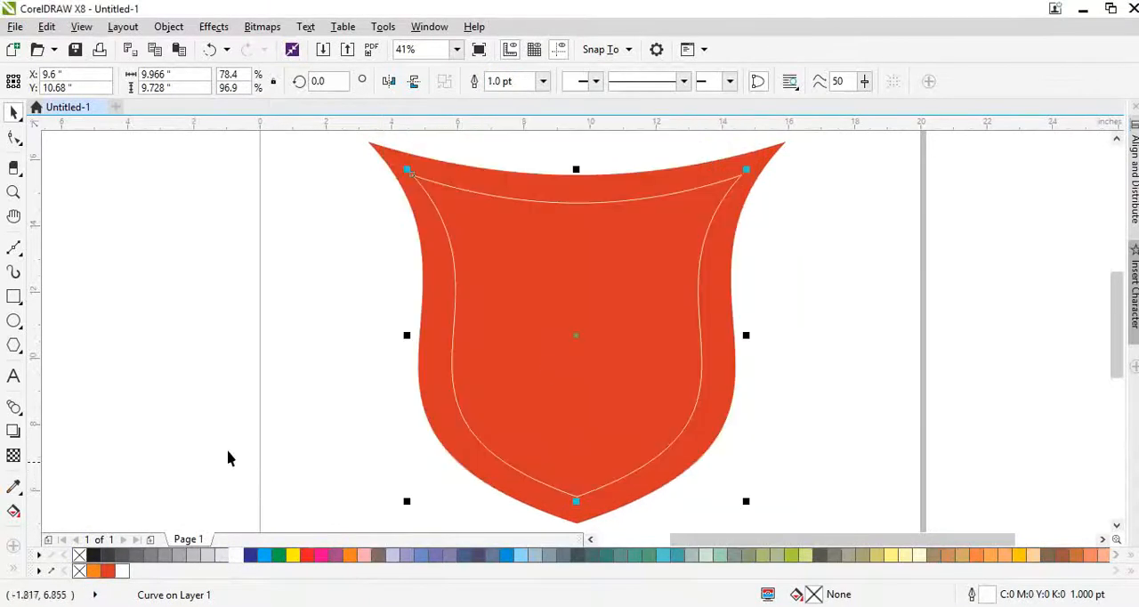
- Try a 43 pt outline width on the inner shield
{"action": "key", "text": "F12"}
{"action": "type", "text": "43"}
{"action": "key", "text": "Return"}
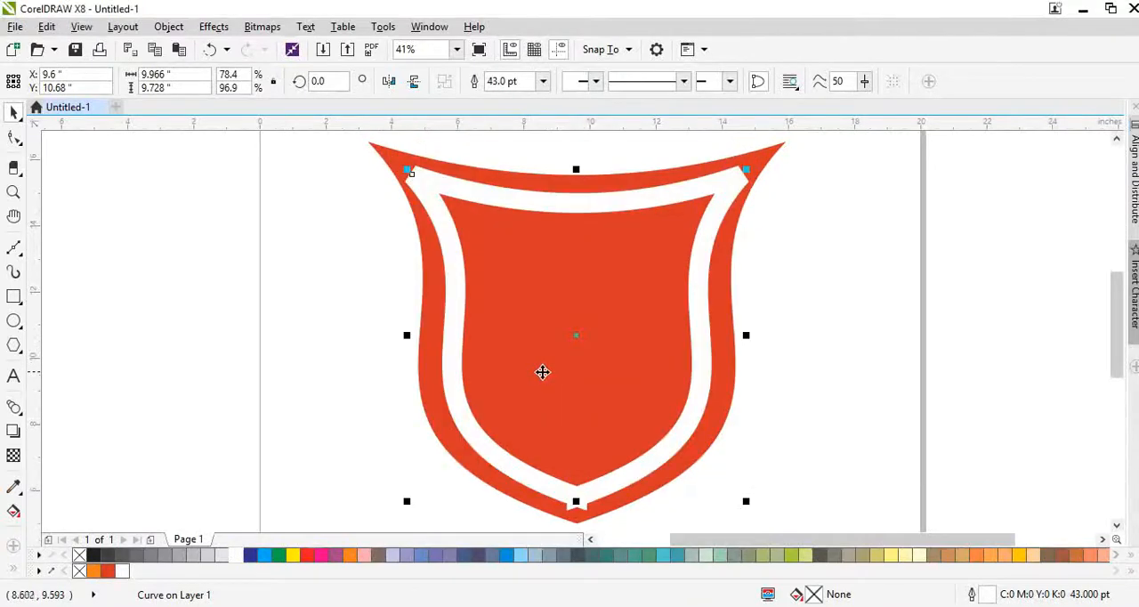
- Set the inner shield's outline back to 1 pt and widen the shape to about 10.12 inches
{"action": "key", "text": "F12"}
{"action": "type", "text": "1"}
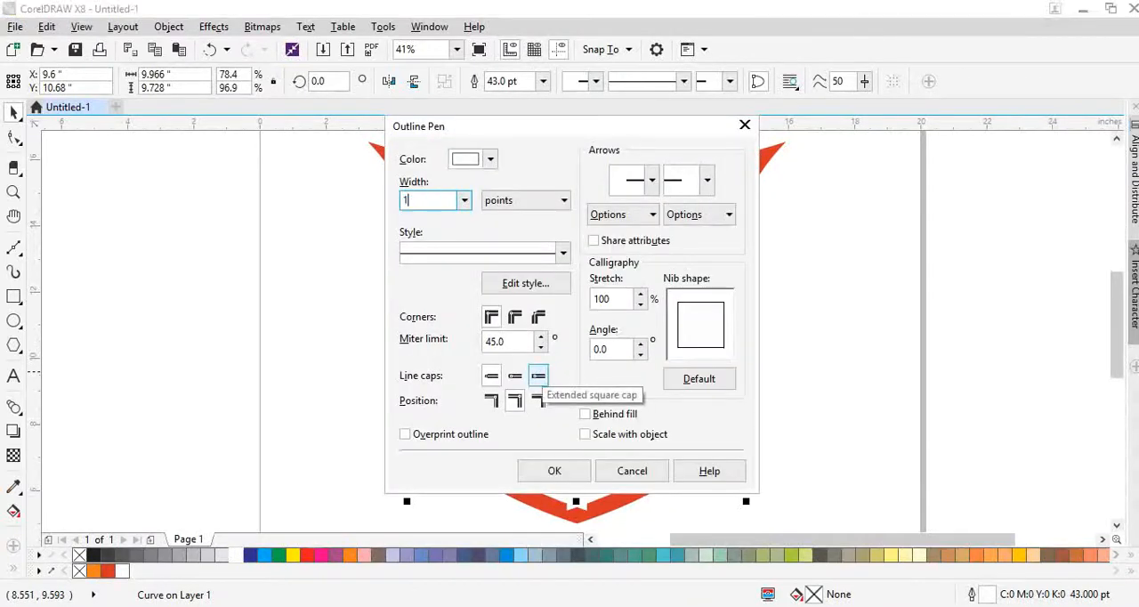
{"action": "key", "text": "Return"}
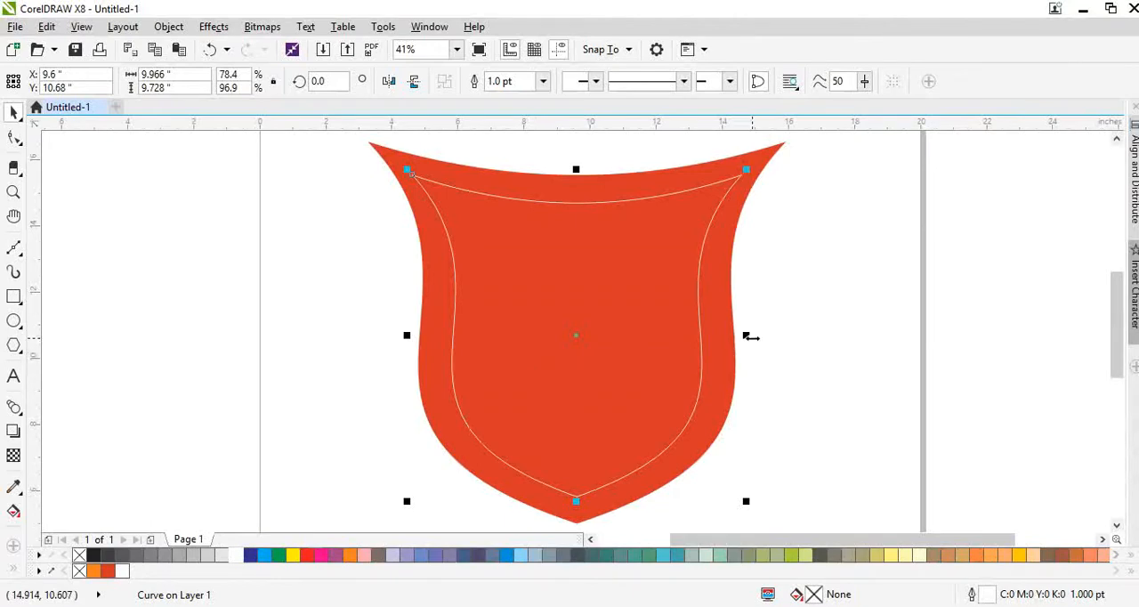
{"action": "left_click_drag", "start_coordinate": [752, 335], "coordinate": [755, 338]}
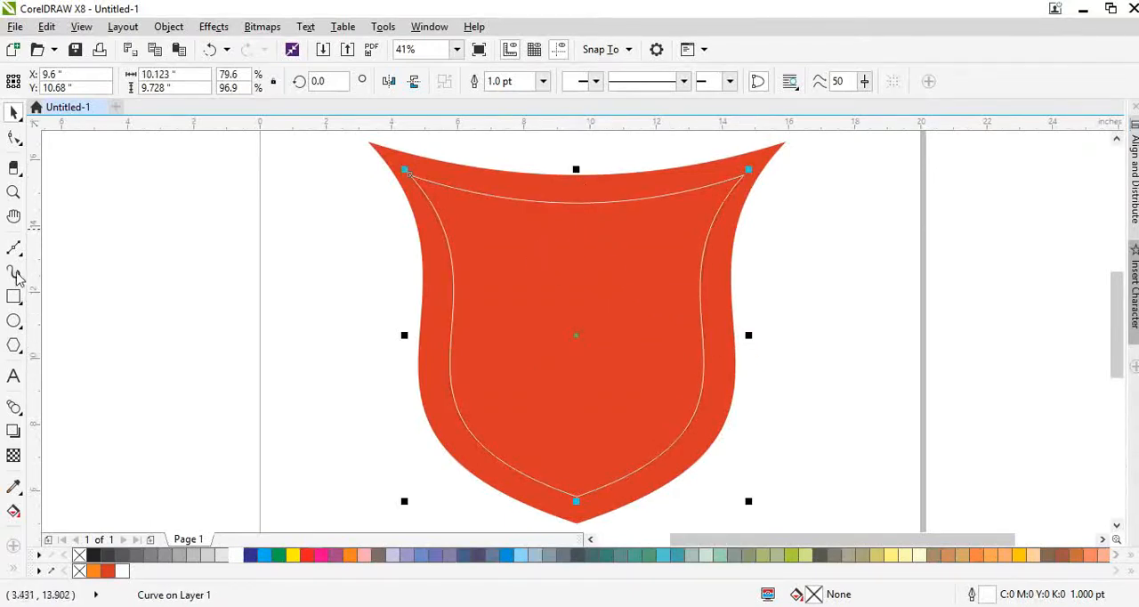
- Draw a rectangle about 6.74 by 5.63 inches over the shield's upper-left quarter
{"action": "left_click", "coordinate": [14, 299]}
{"action": "left_click_drag", "start_coordinate": [350, 159], "coordinate": [574, 346]}
{"action": "key", "text": "space"}
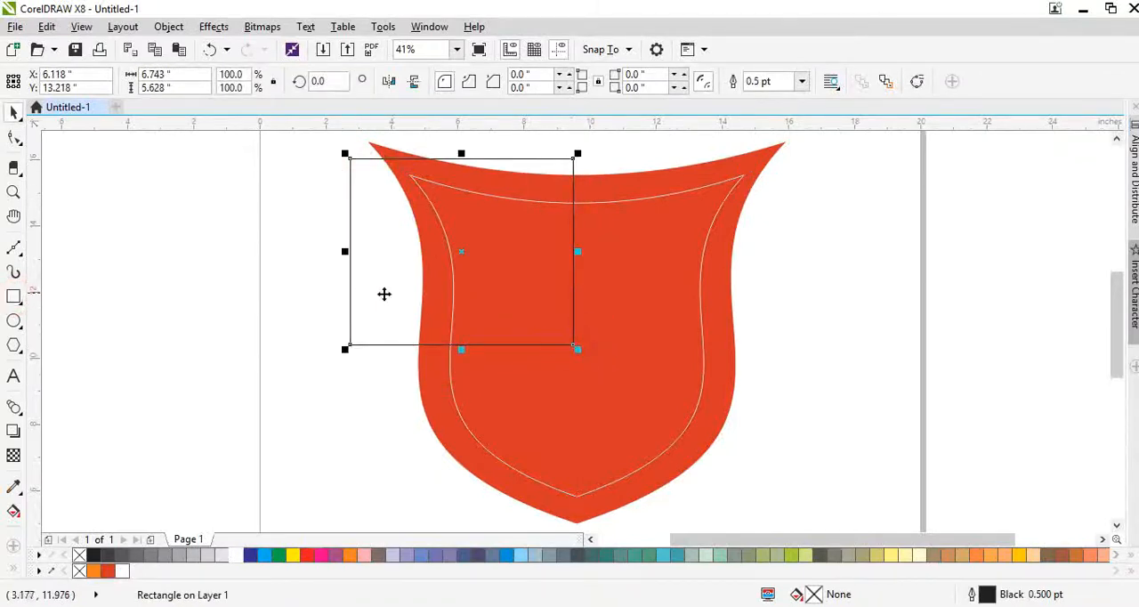
- Duplicate the rectangle edge to edge on its right side and group the two rectangles
{"action": "left_click_drag", "start_coordinate": [411, 295], "coordinate": [636, 340]}
{"action": "right_click", "coordinate": [636, 340]}
{"action": "left_click", "coordinate": [481, 319], "text": "shift"}
{"action": "key", "text": "ctrl+g"}
- Duplicate the grouped rectangle pair directly below the original and snap the two pairs together edge to edge
{"action": "left_click_drag", "start_coordinate": [559, 318], "coordinate": [539, 480]}
{"action": "right_click", "coordinate": [539, 480]}
{"action": "scroll", "coordinate": [582, 364], "scroll_direction": "up", "scroll_amount": 3}
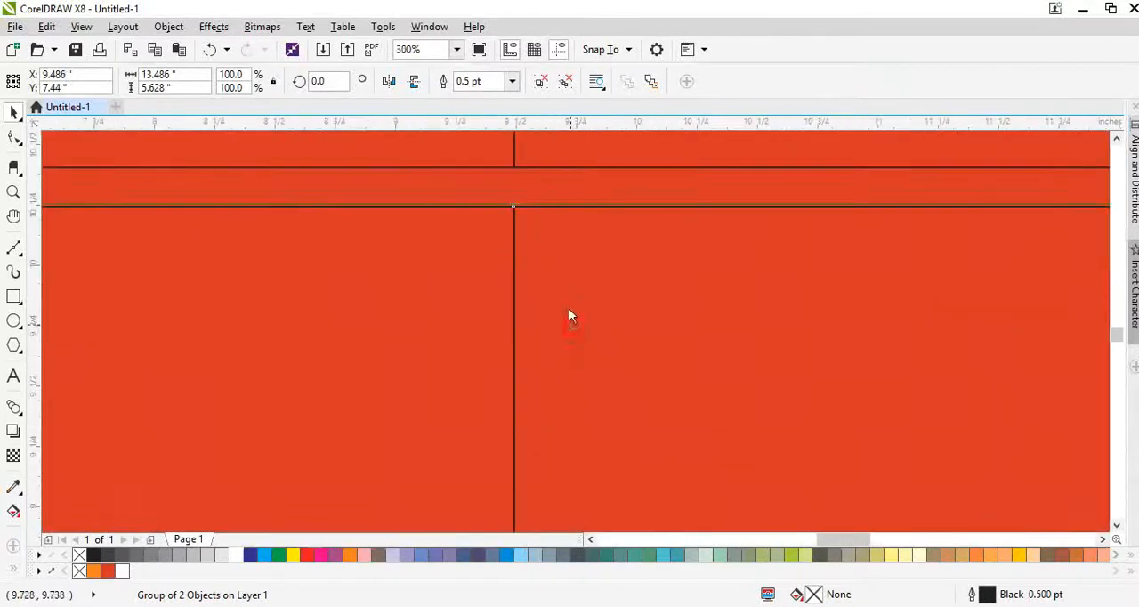
{"action": "left_click_drag", "start_coordinate": [568, 307], "coordinate": [569, 289]}
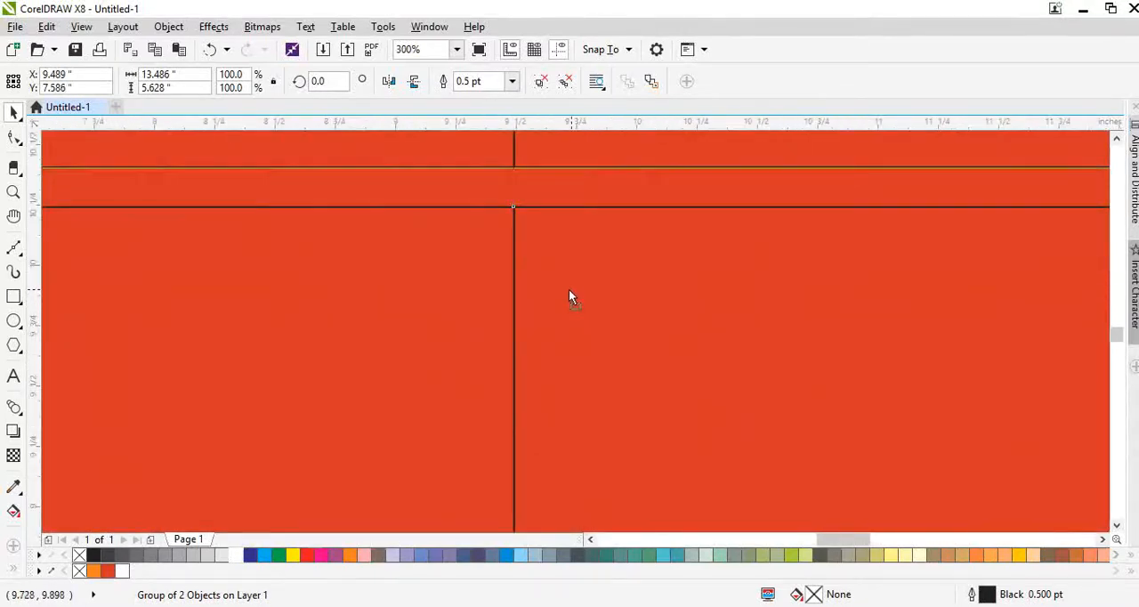
{"action": "scroll", "coordinate": [552, 415], "scroll_direction": "down", "scroll_amount": 3}
- Shrink the combined four-rectangle grid to about 10.28 inches tall and shift it up over the shield
{"action": "left_click", "coordinate": [571, 316], "text": "shift"}
{"action": "left_click_drag", "start_coordinate": [588, 339], "coordinate": [747, 308]}
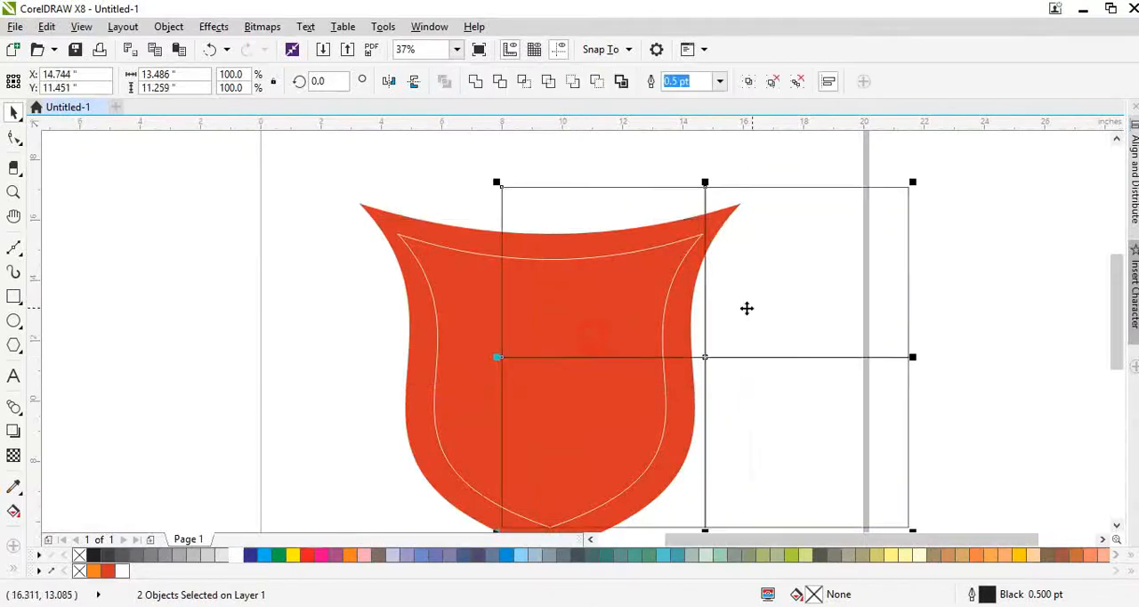
{"action": "key", "text": "ctrl+z"}
{"action": "scroll", "coordinate": [607, 295], "scroll_direction": "down", "scroll_amount": 1}
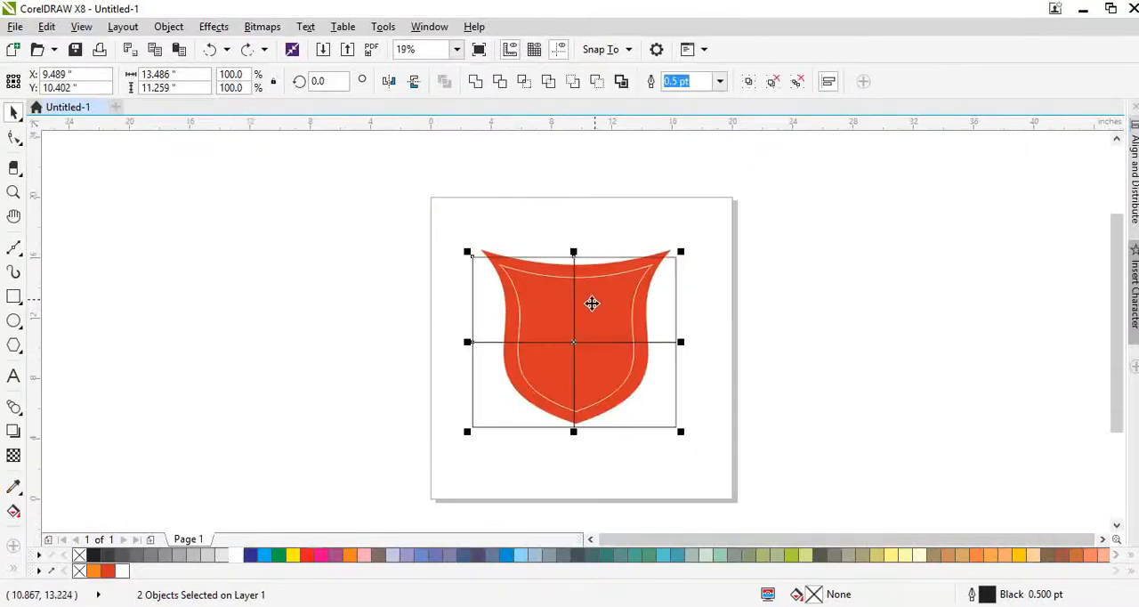
{"action": "scroll", "coordinate": [593, 303], "scroll_direction": "up", "scroll_amount": 1}
{"action": "left_click_drag", "start_coordinate": [562, 209], "coordinate": [562, 240]}
{"action": "scroll", "coordinate": [544, 412], "scroll_direction": "down", "scroll_amount": 1}
{"action": "scroll", "coordinate": [528, 389], "scroll_direction": "up", "scroll_amount": 2}
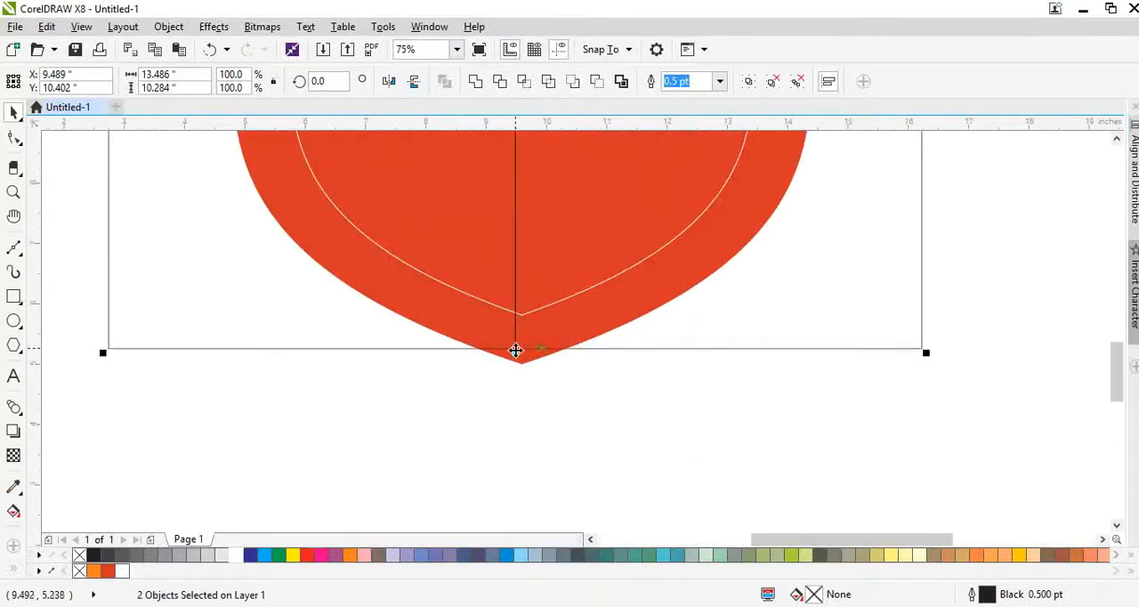
{"action": "left_click_drag", "start_coordinate": [516, 349], "coordinate": [519, 334]}
{"action": "scroll", "coordinate": [538, 330], "scroll_direction": "down", "scroll_amount": 2}
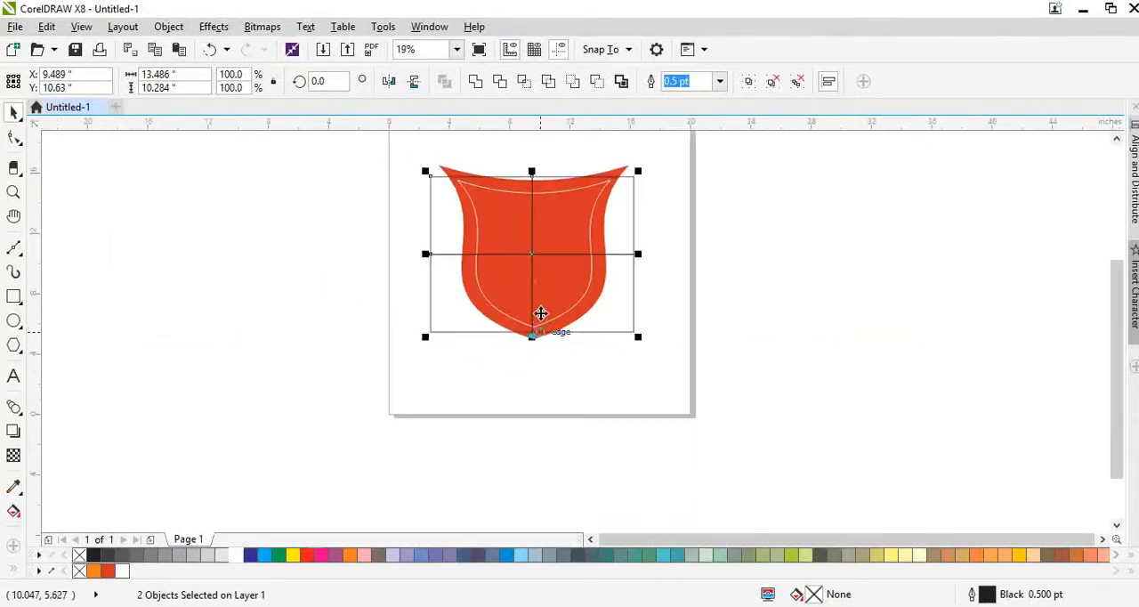
{"action": "scroll", "coordinate": [546, 257], "scroll_direction": "up", "scroll_amount": 1}
{"action": "scroll", "coordinate": [567, 373], "scroll_direction": "down", "scroll_amount": 1}
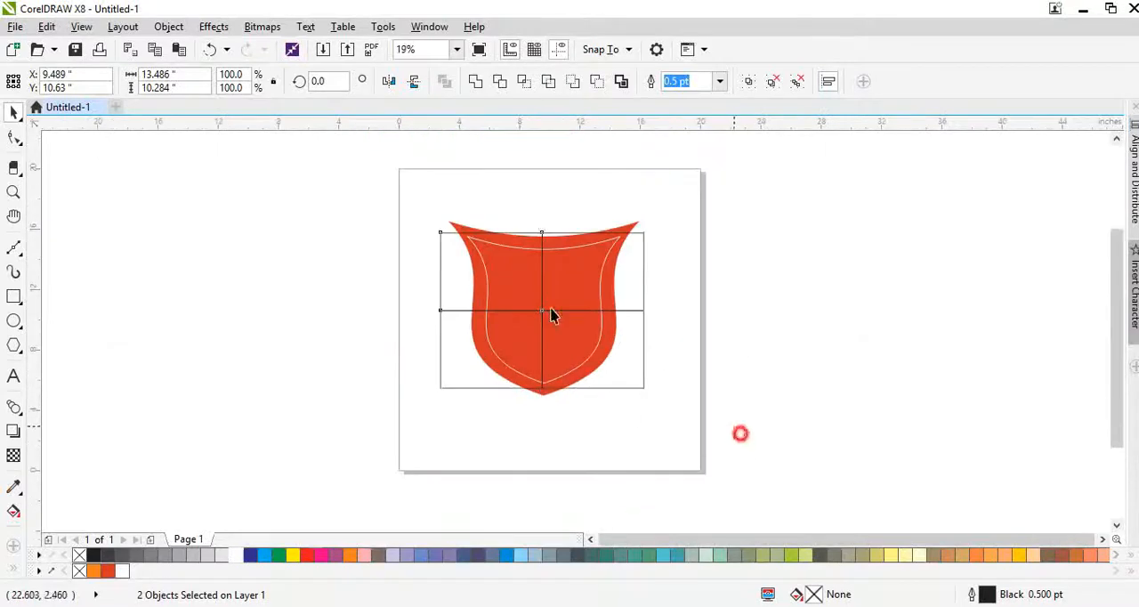
- Center the rectangle pairs horizontally on the shield, undo their vertical alignment, and group the two pairs into one grid
{"action": "left_click_drag", "start_coordinate": [740, 432], "coordinate": [329, 189]}
{"action": "key", "text": "e"}
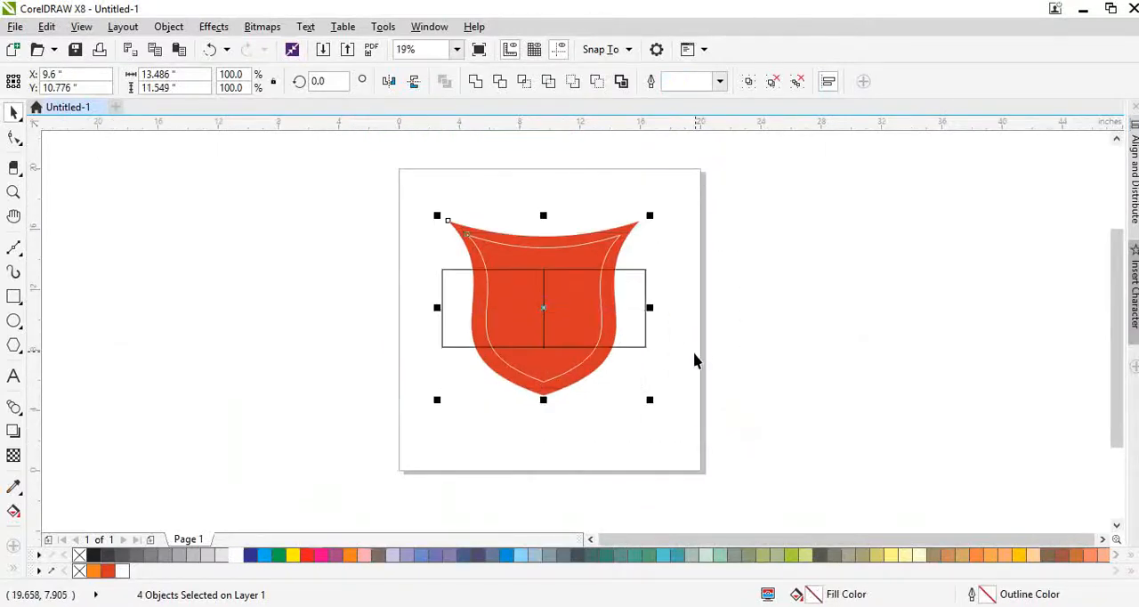
{"action": "key", "text": "ctrl+z"}
{"action": "left_click", "coordinate": [693, 355]}
{"action": "left_click", "coordinate": [546, 345]}
{"action": "left_click", "coordinate": [549, 292], "text": "shift"}
{"action": "key", "text": "ctrl+g"}
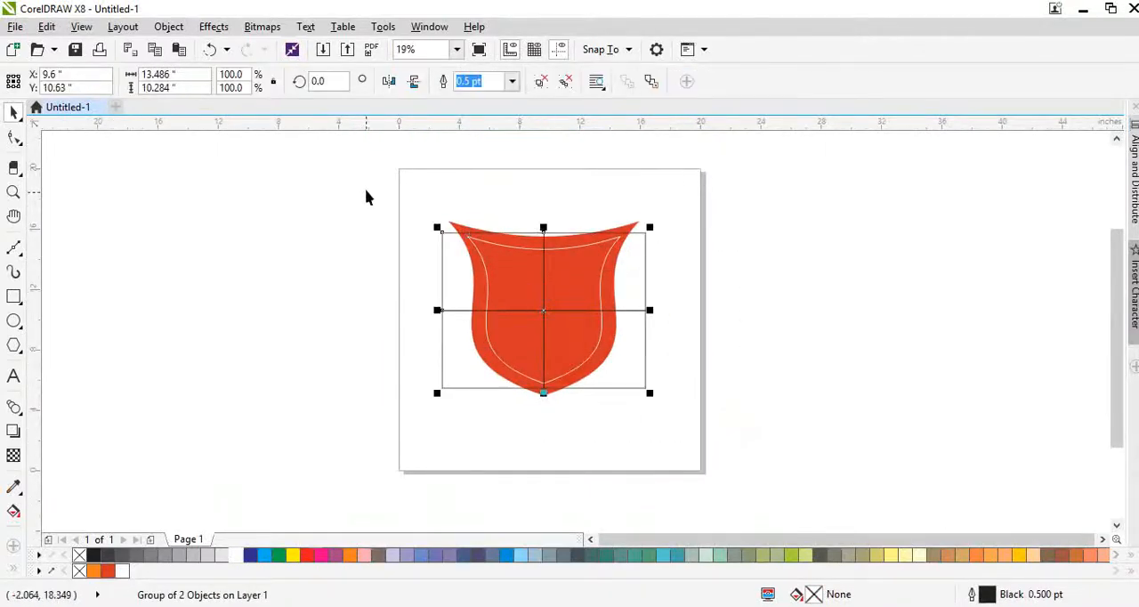
- Align the grouped grid and both shield shapes by their vertical centers and check the grid line at the inner shield's bottom tip
{"action": "left_click_drag", "start_coordinate": [401, 203], "coordinate": [729, 444]}
{"action": "key", "text": "e"}
{"action": "left_click", "coordinate": [702, 441]}
{"action": "scroll", "coordinate": [554, 312], "scroll_direction": "up", "scroll_amount": 1}
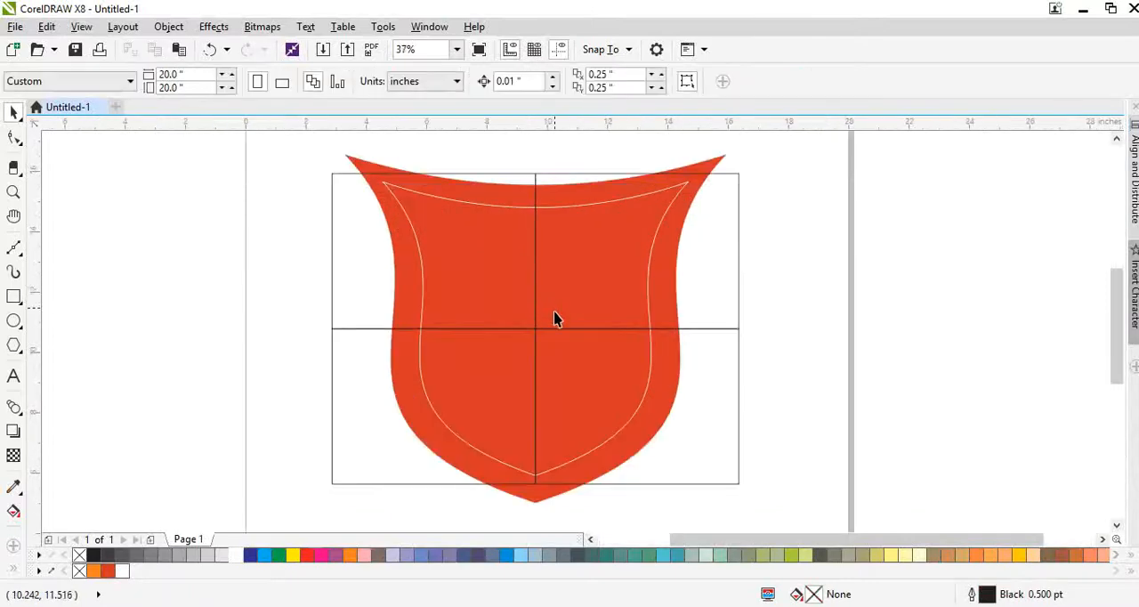
{"action": "left_click", "coordinate": [556, 328]}
{"action": "scroll", "coordinate": [537, 478], "scroll_direction": "up", "scroll_amount": 3}
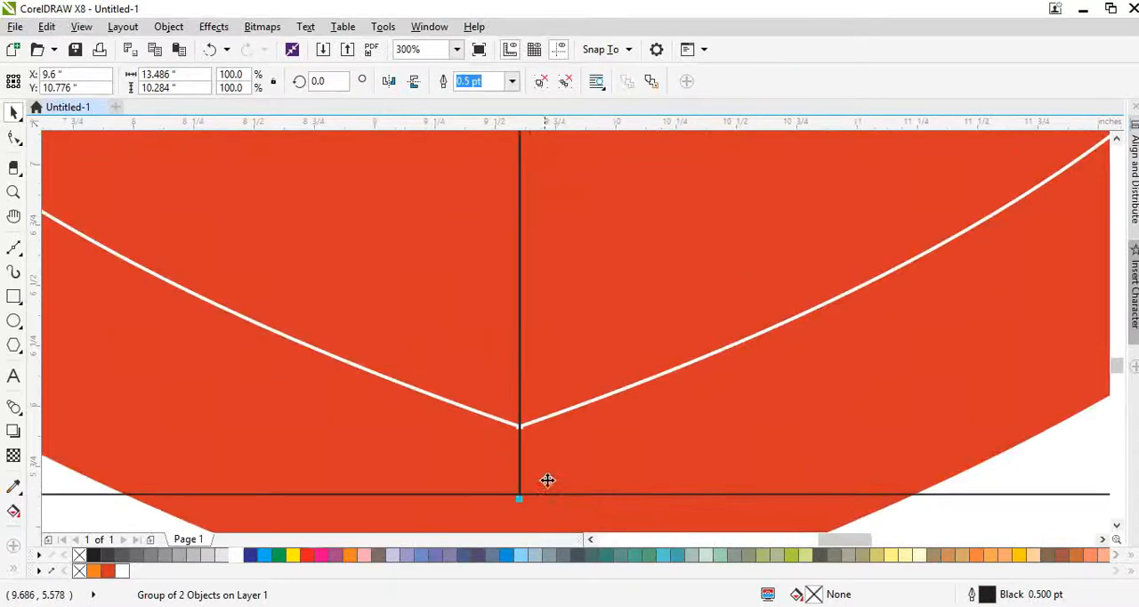
{"action": "scroll", "coordinate": [547, 480], "scroll_direction": "down", "scroll_amount": 3}
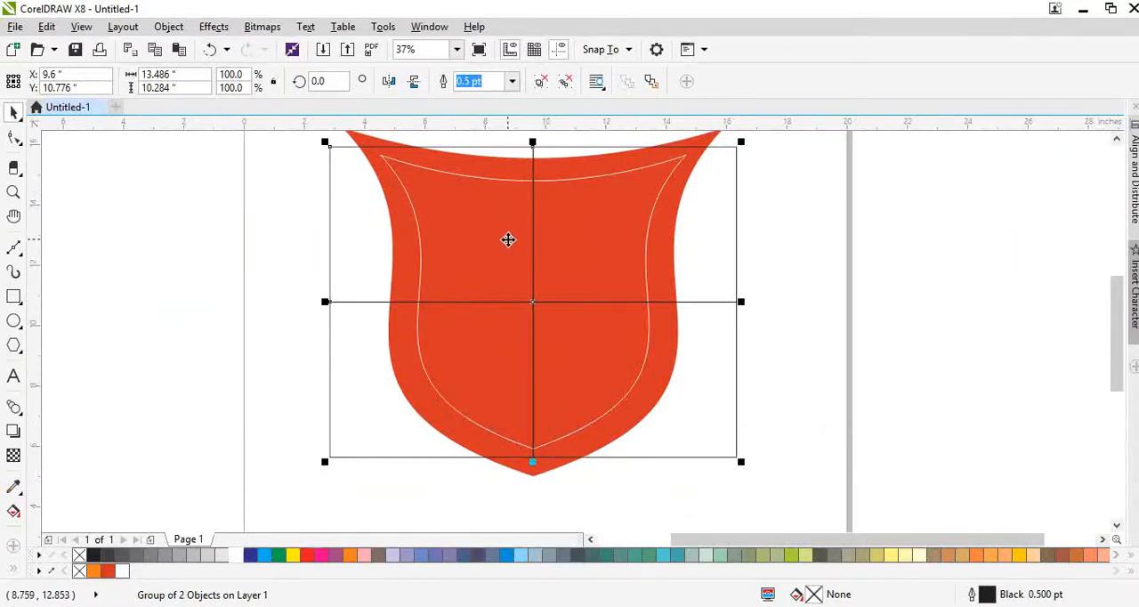
- Intersect the rectangle grid with the inner shield, and delete the original grid and the inner shield outline
{"action": "left_click_drag", "start_coordinate": [455, 176], "coordinate": [469, 265]}
{"action": "key", "text": "ctrl+z"}
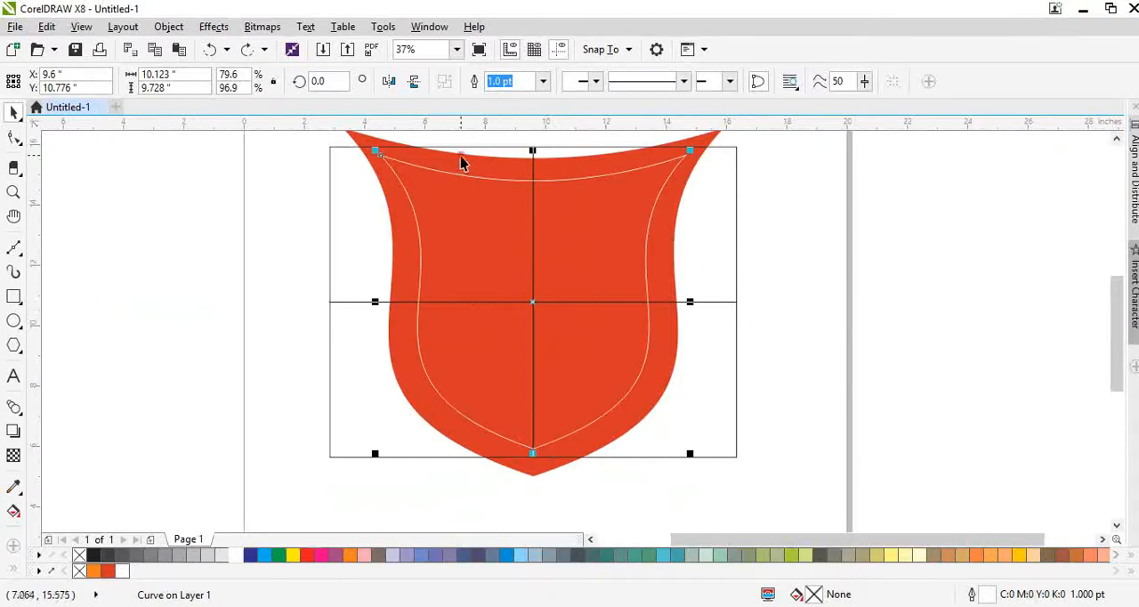
{"action": "left_click", "coordinate": [461, 147], "text": "shift"}
{"action": "left_click", "coordinate": [523, 84]}
{"action": "left_click", "coordinate": [793, 238]}
{"action": "left_click", "coordinate": [700, 219]}
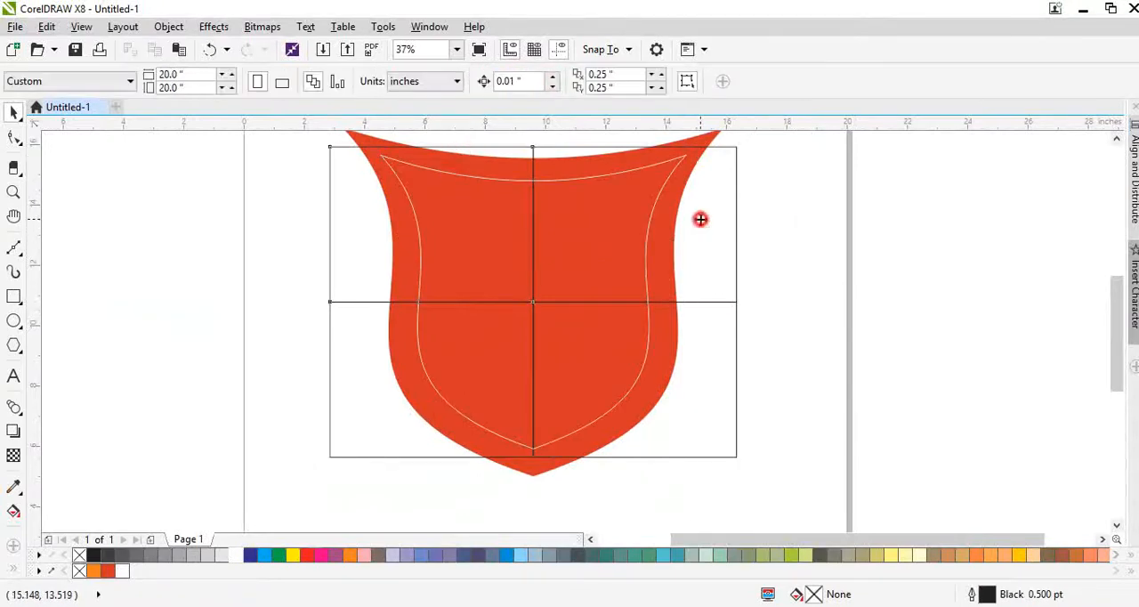
{"action": "key", "text": "Delete"}
{"action": "left_click", "coordinate": [500, 282]}
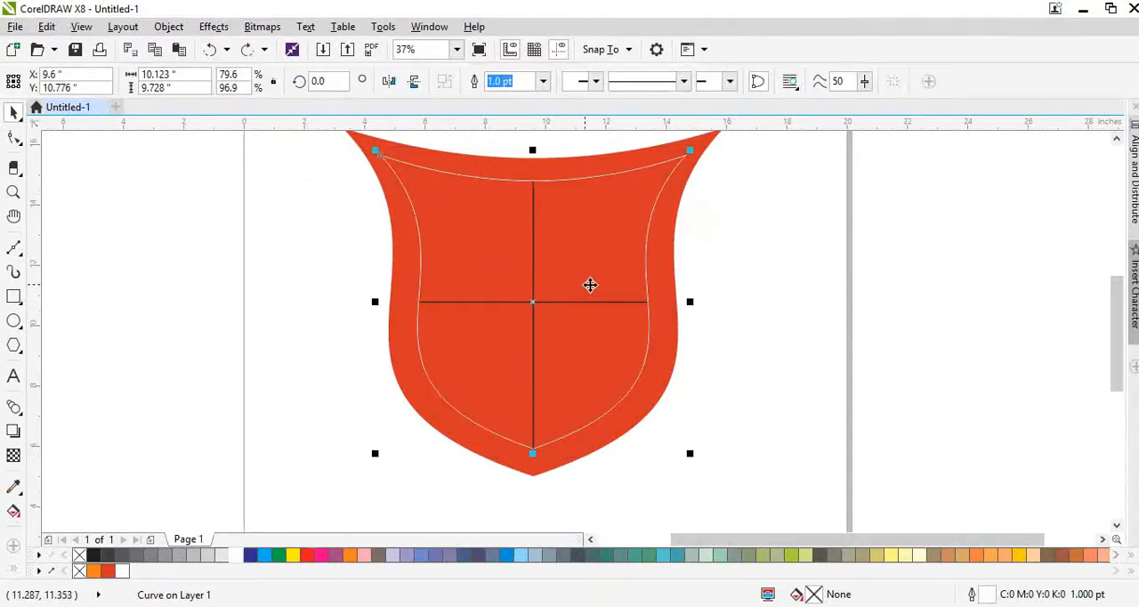
{"action": "key", "text": "Delete"}
- Ungroup the clipped grid completely into four separate shield quarters
{"action": "left_click_drag", "start_coordinate": [598, 291], "coordinate": [554, 294]}
{"action": "key", "text": "ctrl+z"}
{"action": "key", "text": "ctrl+u"}
{"action": "left_click", "coordinate": [741, 330]}
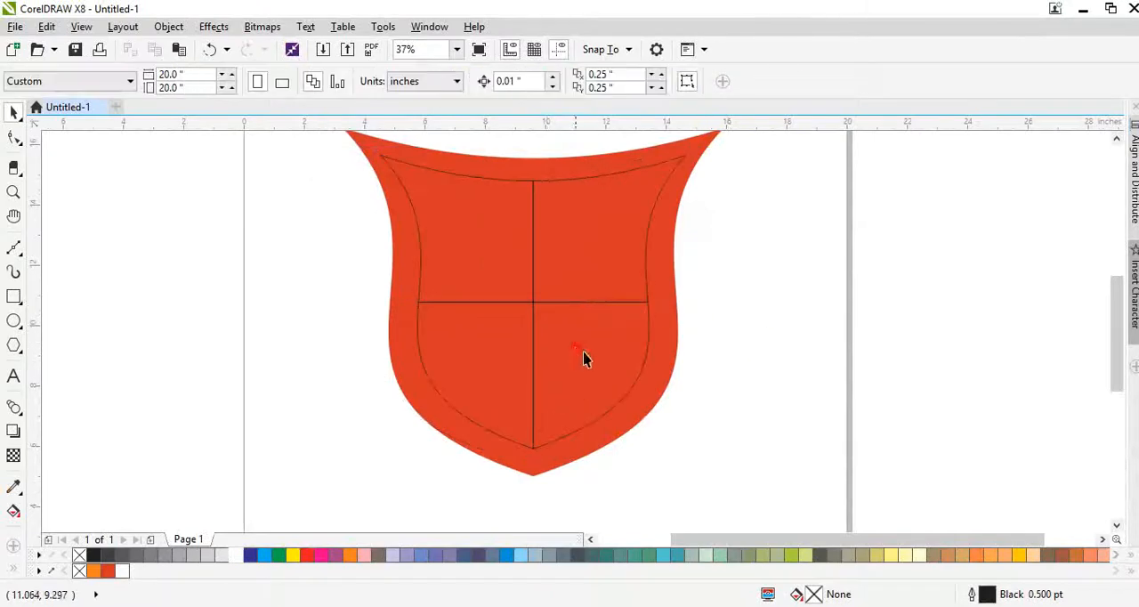
{"action": "key", "text": "ctrl+z"}
{"action": "key", "text": "ctrl+u"}
{"action": "left_click", "coordinate": [736, 370]}
{"action": "left_click", "coordinate": [612, 345]}
{"action": "left_click_drag", "start_coordinate": [477, 277], "coordinate": [407, 265]}
{"action": "key", "text": "ctrl+z"}
{"action": "key", "text": "ctrl+u"}
{"action": "left_click", "coordinate": [750, 353]}
{"action": "key", "text": "ctrl+z"}
- Fill the upper-left and lower-right quarters white and give all four quarters a 2 pt outline
{"action": "left_click", "coordinate": [604, 348], "text": "shift"}
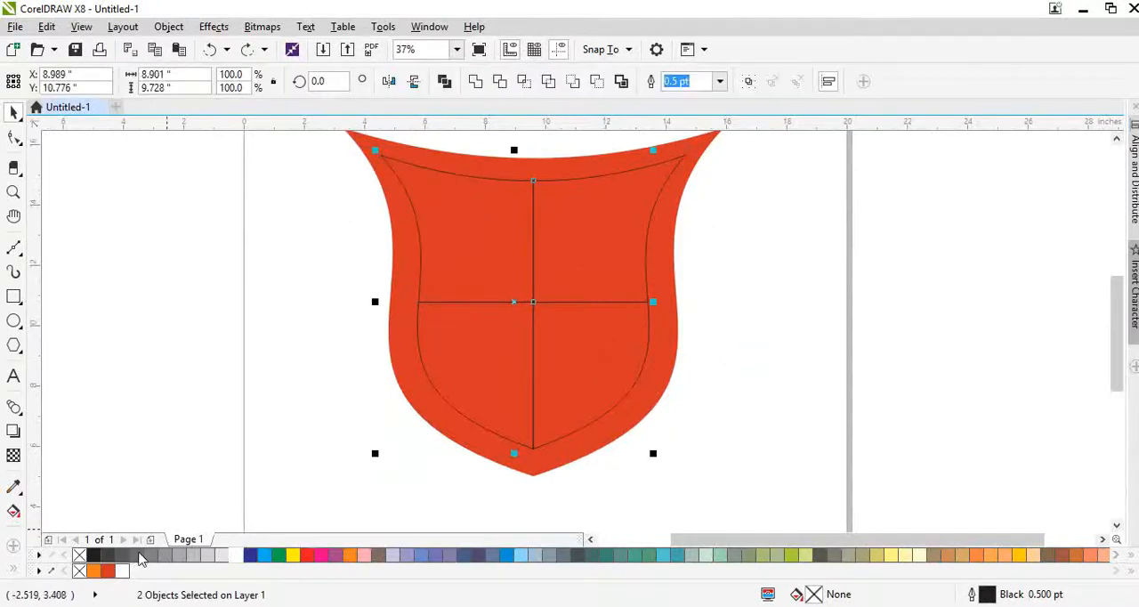
{"action": "left_click", "coordinate": [124, 572]}
{"action": "left_click", "coordinate": [454, 385], "text": "shift"}
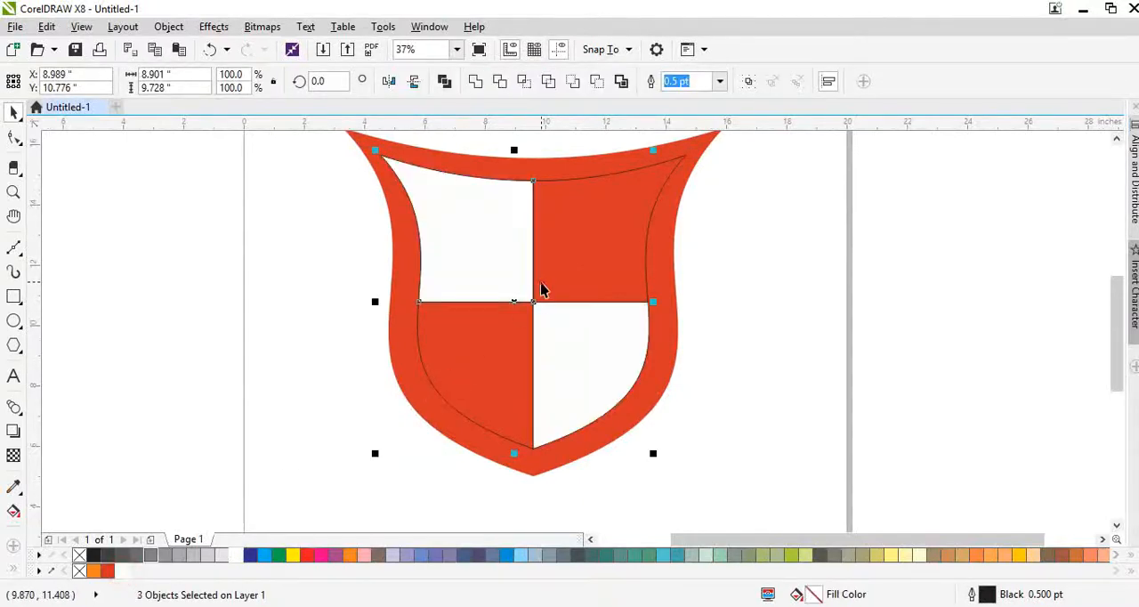
{"action": "left_click", "coordinate": [541, 282], "text": "shift"}
{"action": "key", "text": "F12"}
{"action": "key", "text": "Escape"}
{"action": "type", "text": "2"}
{"action": "key", "text": "Return"}
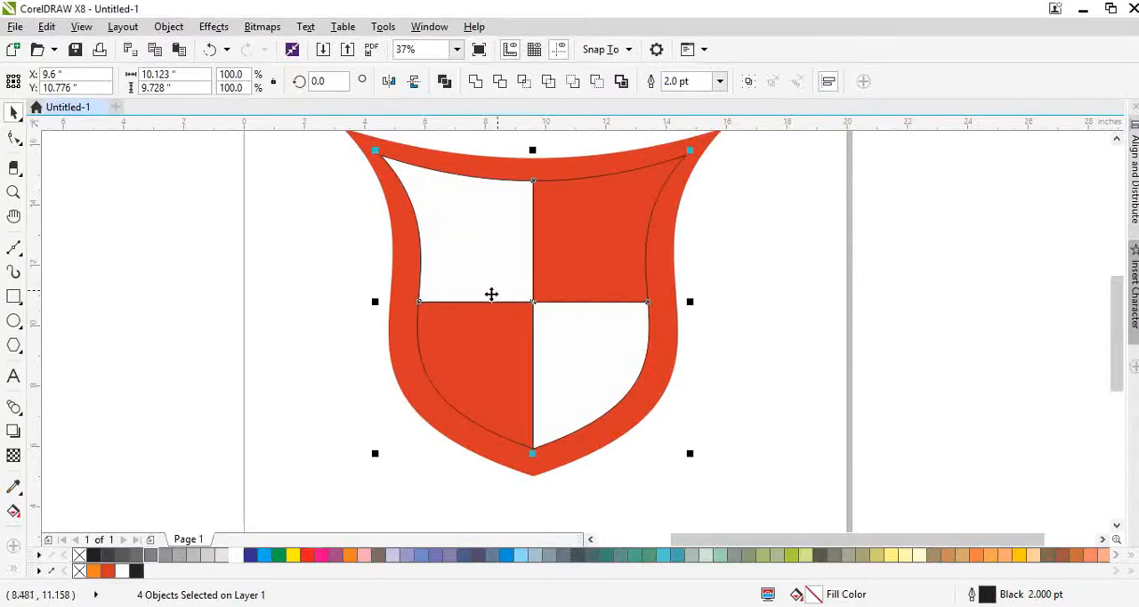
- Color the outline of all four quarters white and set its width to 10 pt
{"action": "right_click", "coordinate": [124, 572]}
{"action": "key", "text": "F12"}
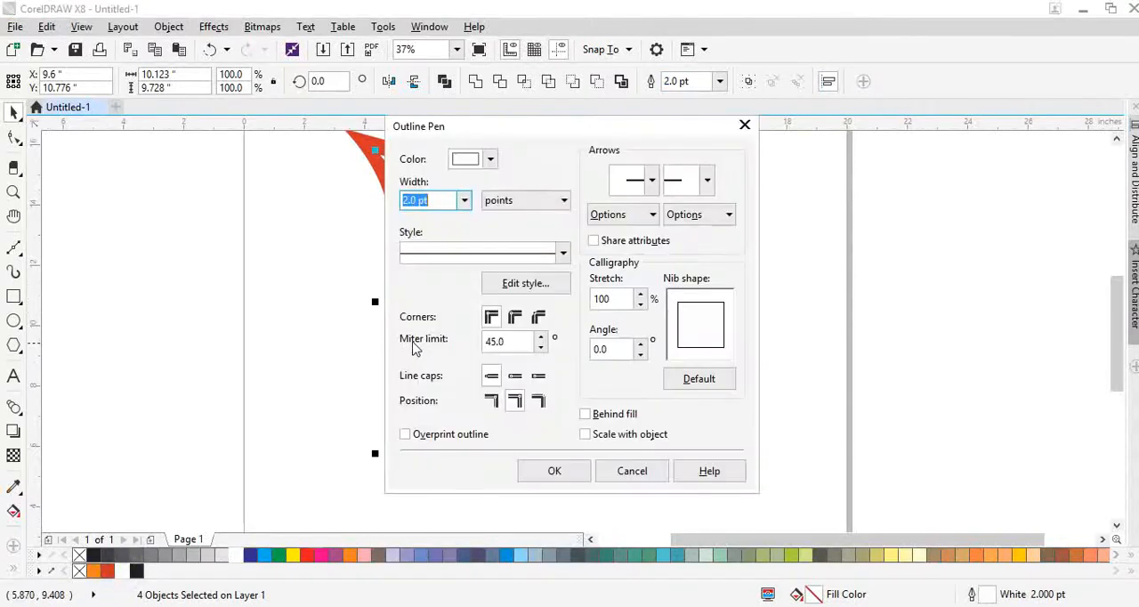
{"action": "type", "text": "10"}
{"action": "key", "text": "Return"}
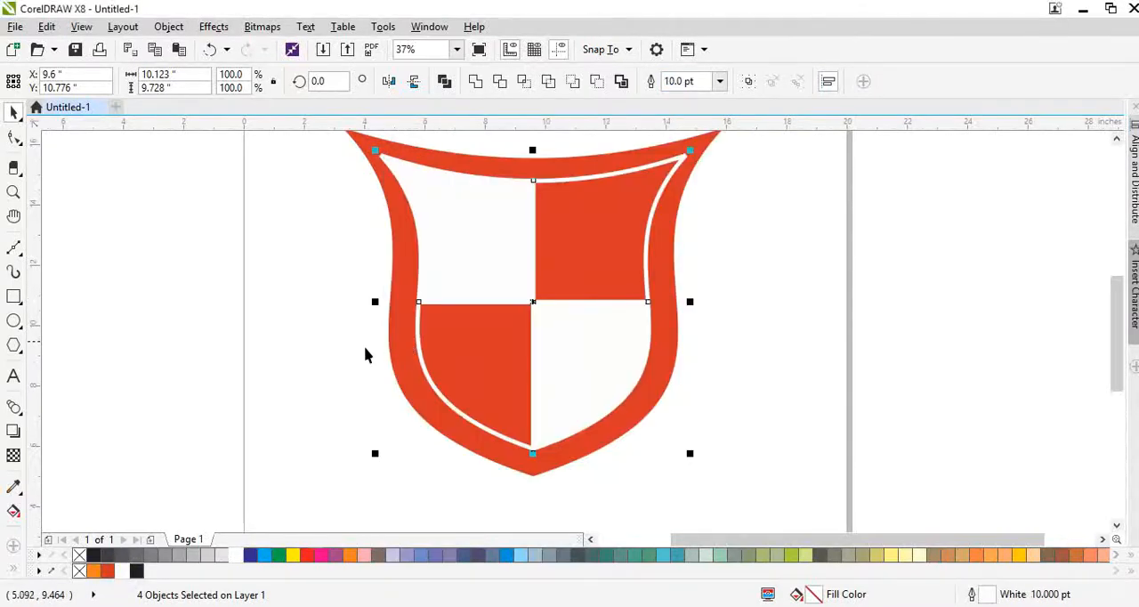
- Give the quarters' outlines round corners and round line caps, placed behind the fill and scaling with the object
{"action": "key", "text": "F12"}
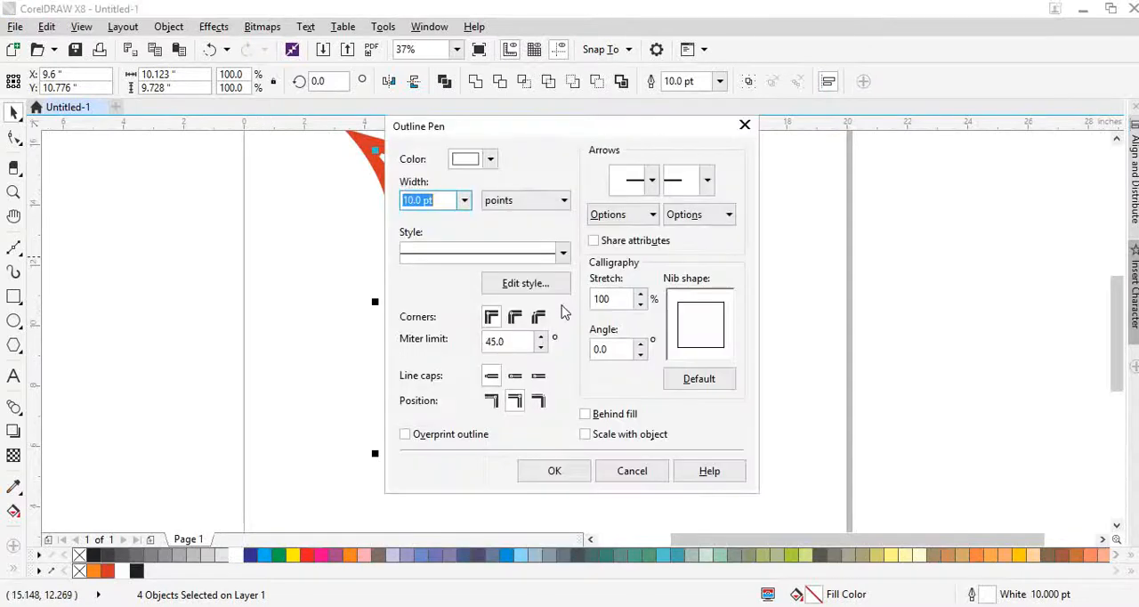
{"action": "left_click", "coordinate": [514, 317]}
{"action": "left_click", "coordinate": [515, 376]}
{"action": "left_click", "coordinate": [585, 413]}
{"action": "left_click", "coordinate": [584, 434]}
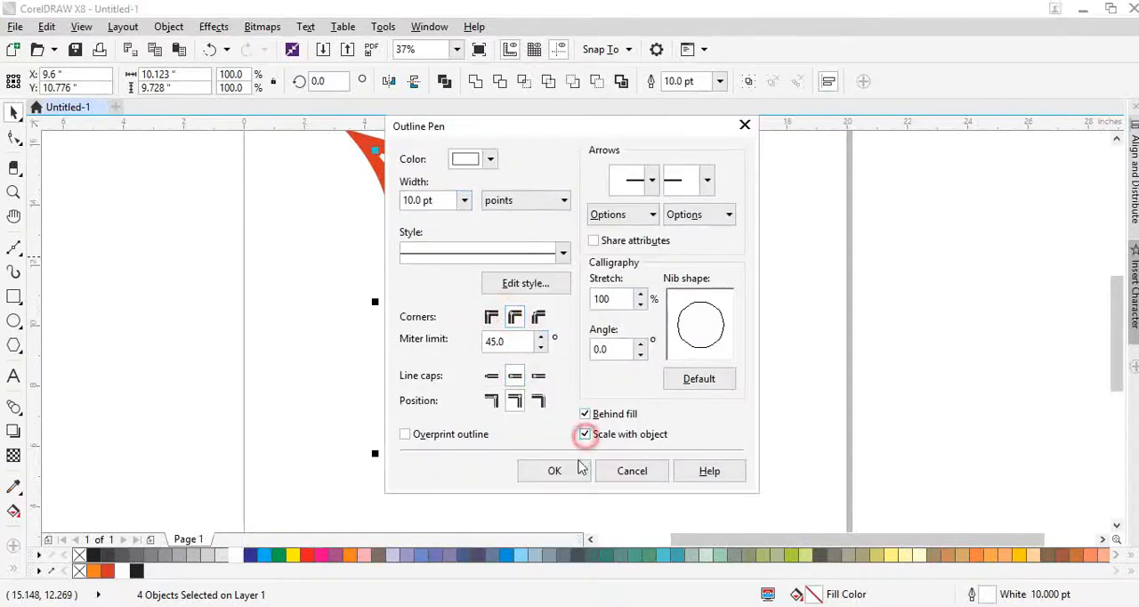
{"action": "left_click", "coordinate": [554, 470]}
- Round the outer shield's upper-left tip by adding a node on each side and removing the corner node
{"action": "left_click", "coordinate": [356, 140]}
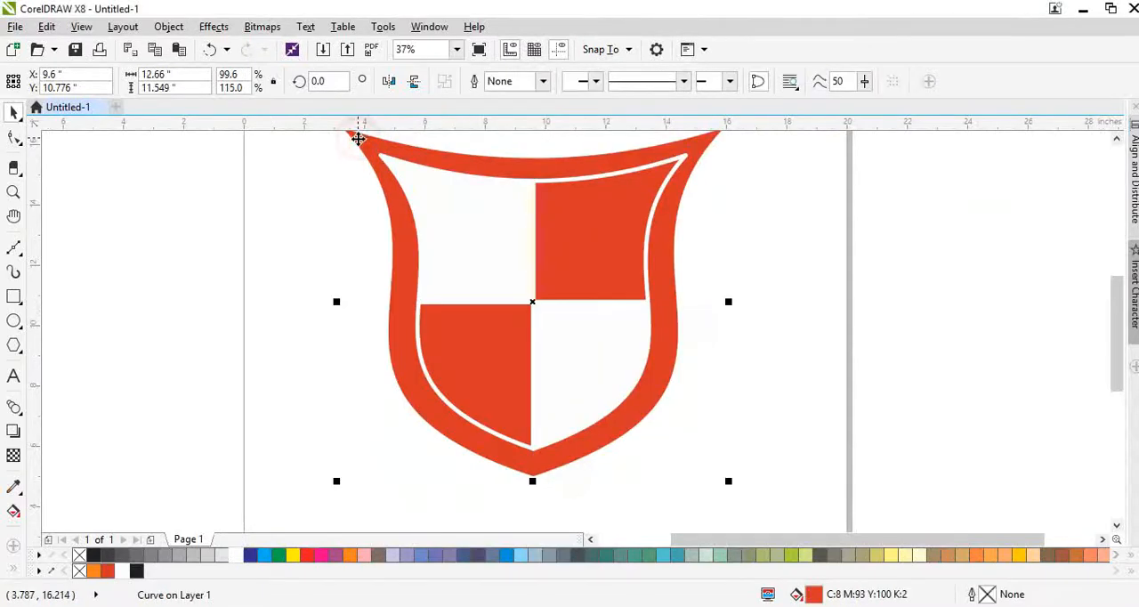
{"action": "scroll", "coordinate": [638, 234], "scroll_direction": "up", "scroll_amount": 1}
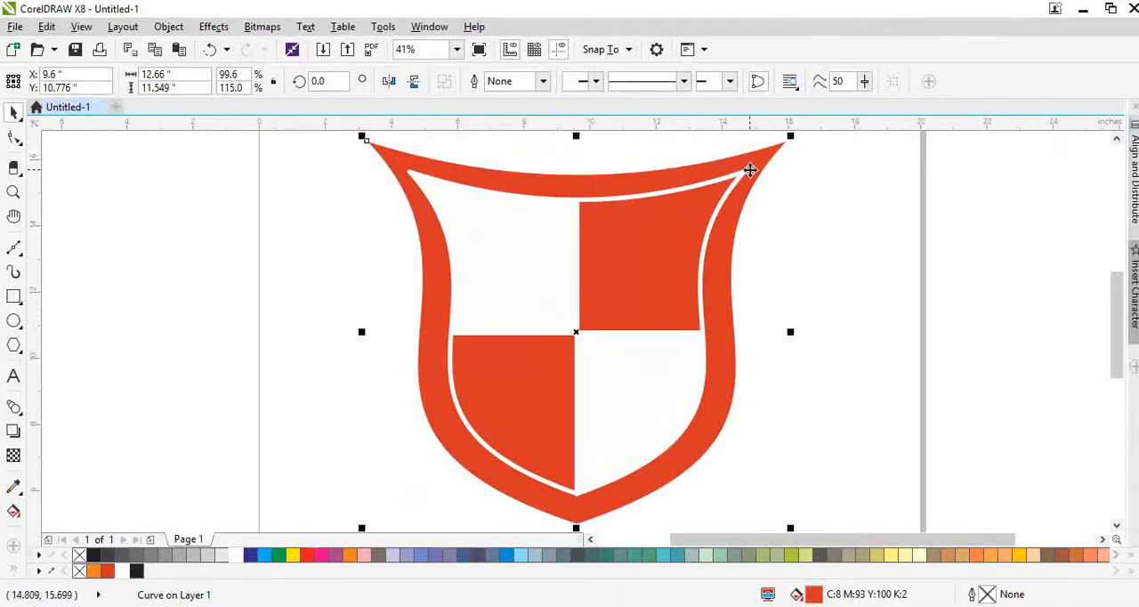
{"action": "key", "text": "F10"}
{"action": "scroll", "coordinate": [400, 166], "scroll_direction": "up", "scroll_amount": 3}
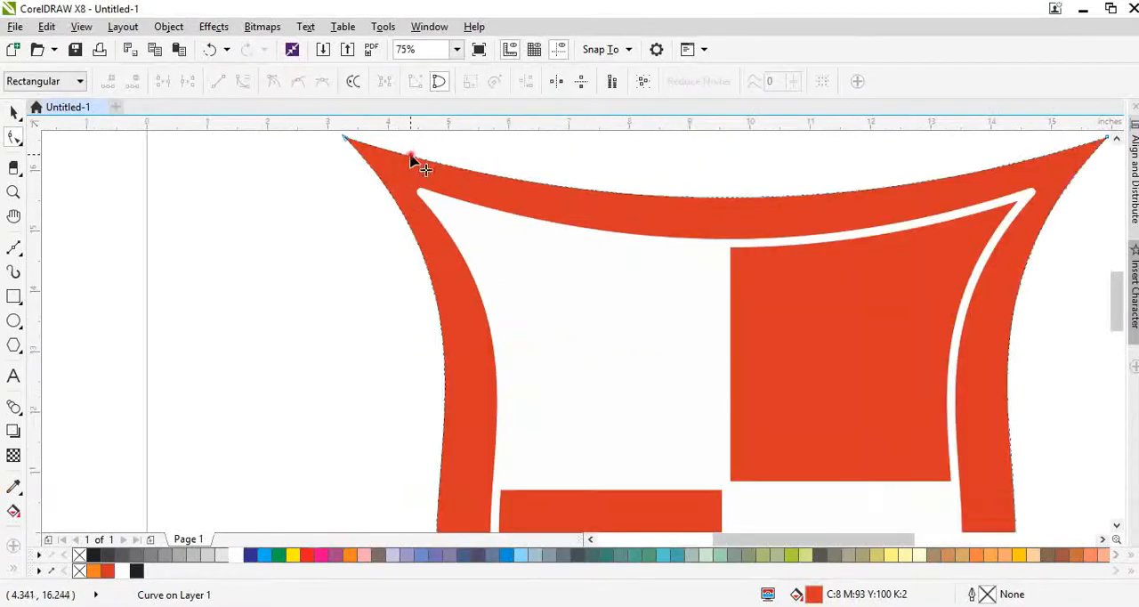
{"action": "left_click", "coordinate": [411, 160]}
{"action": "double_click", "coordinate": [388, 190]}
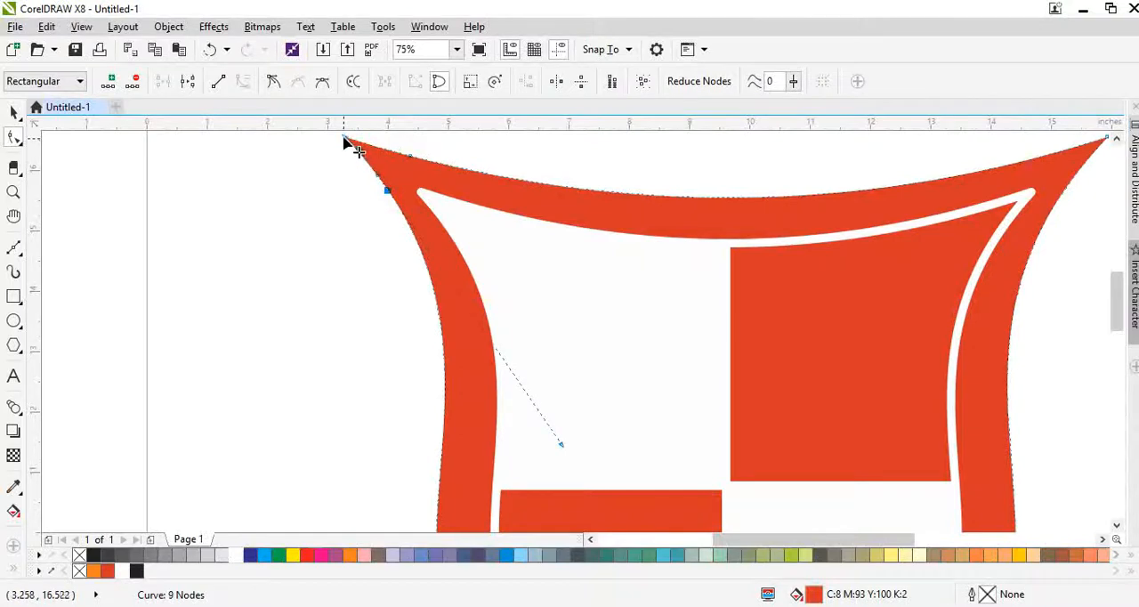
{"action": "left_click_drag", "start_coordinate": [343, 138], "coordinate": [378, 167]}
{"action": "double_click", "coordinate": [378, 167]}
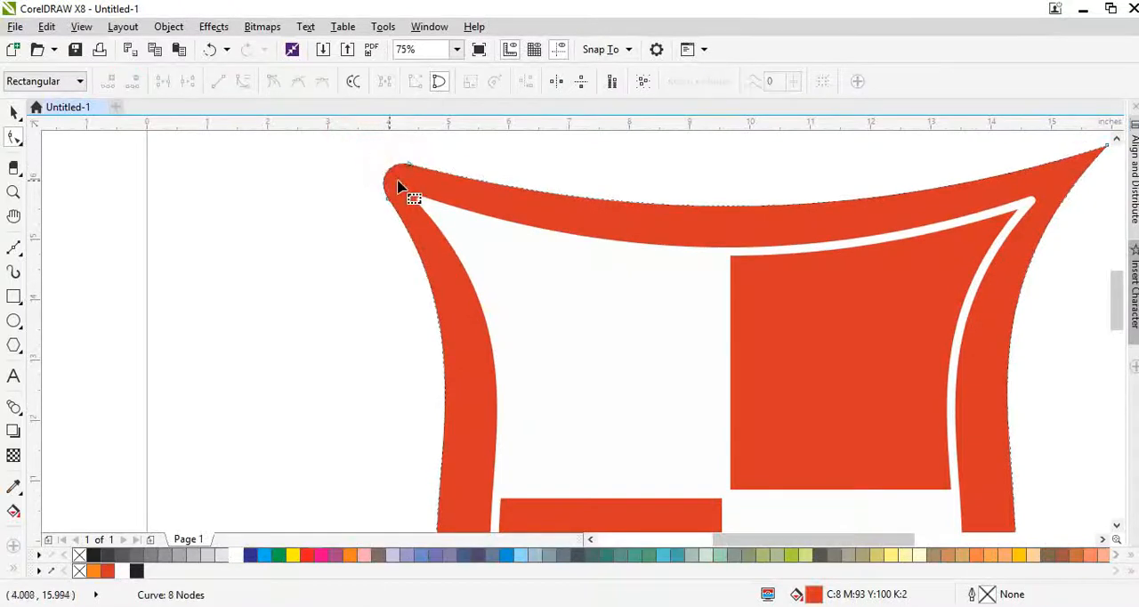
{"action": "scroll", "coordinate": [334, 199], "scroll_direction": "down", "scroll_amount": 3}
- Round the outer shield's upper-right tip by adding a node on each side and removing the corner node
{"action": "key", "text": "space"}
{"action": "scroll", "coordinate": [707, 176], "scroll_direction": "up", "scroll_amount": 3}
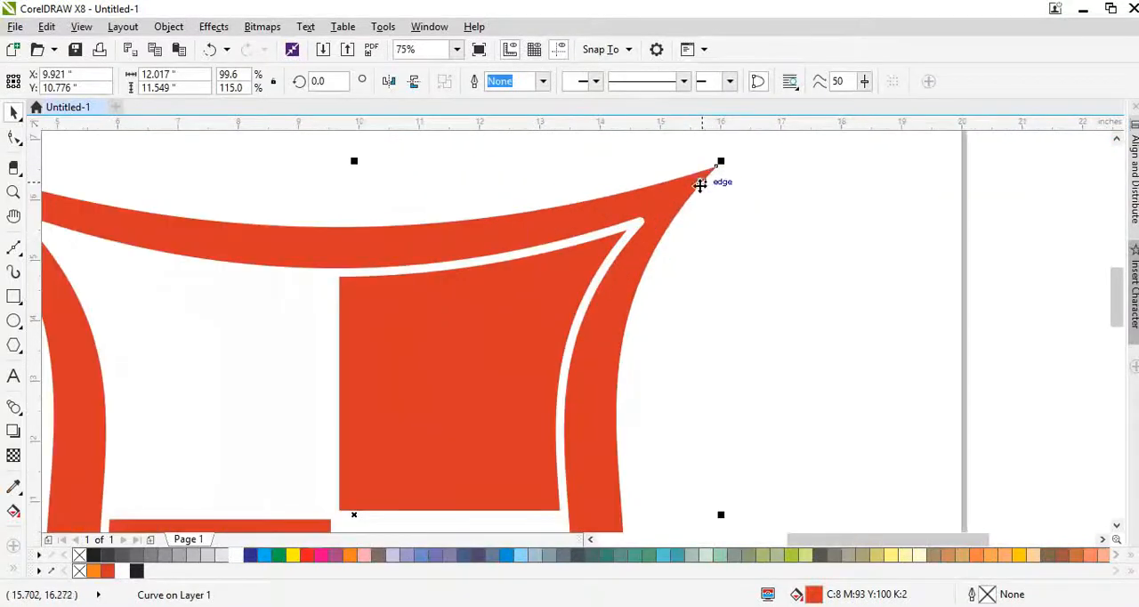
{"action": "key", "text": "space"}
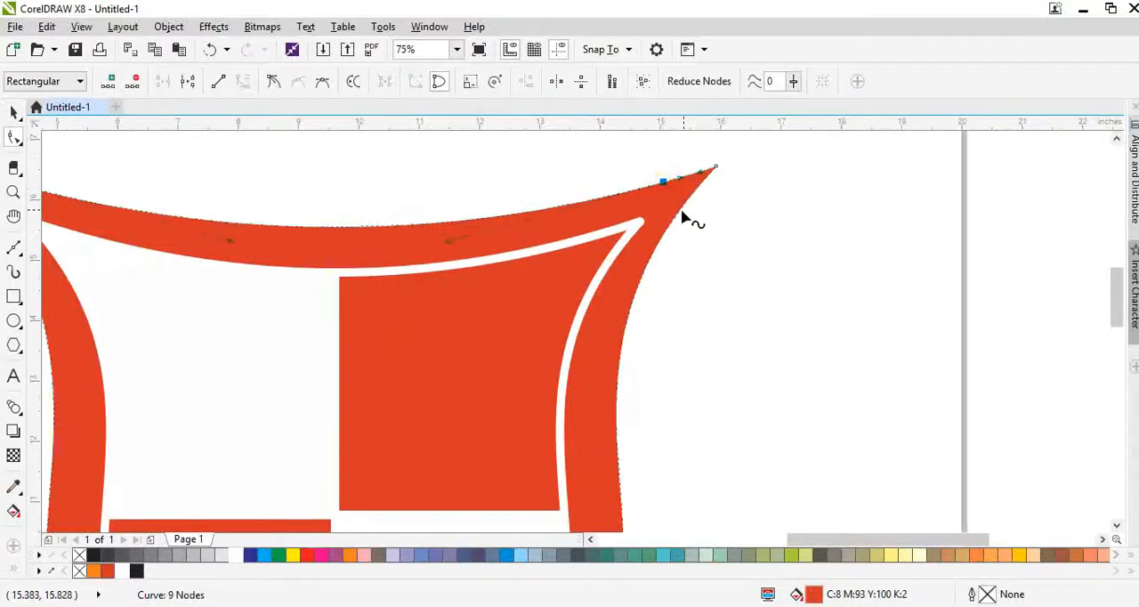
{"action": "double_click", "coordinate": [682, 211]}
{"action": "left_click_drag", "start_coordinate": [715, 167], "coordinate": [688, 194]}
{"action": "double_click", "coordinate": [688, 194]}
{"action": "key", "text": "space"}
{"action": "scroll", "coordinate": [681, 192], "scroll_direction": "down", "scroll_amount": 2}
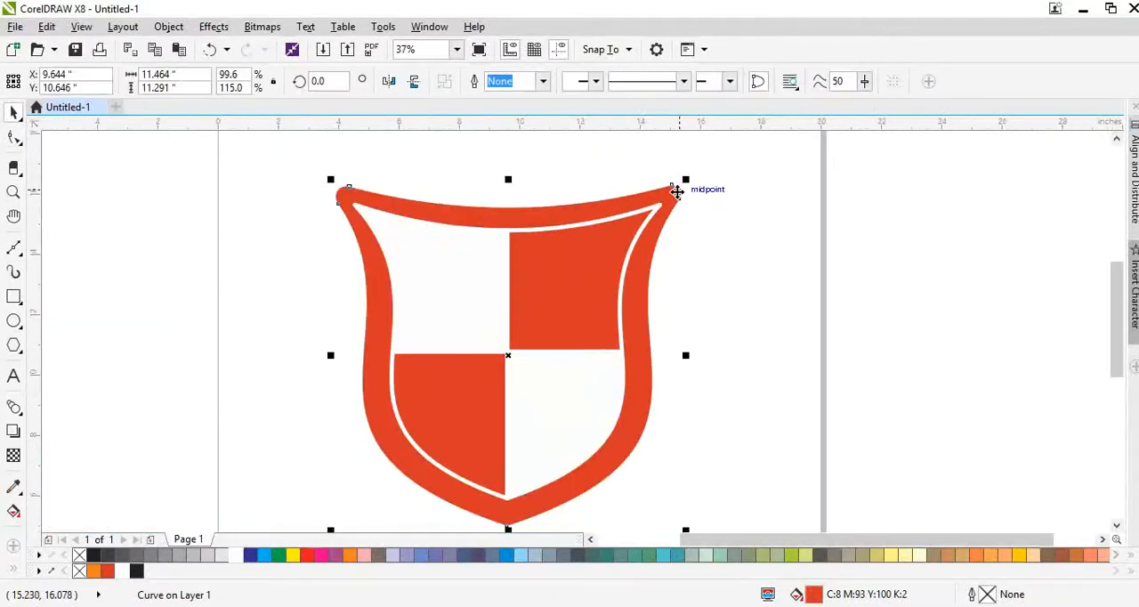
{"action": "scroll", "coordinate": [670, 194], "scroll_direction": "up", "scroll_amount": 1}
{"action": "left_click", "coordinate": [419, 161]}
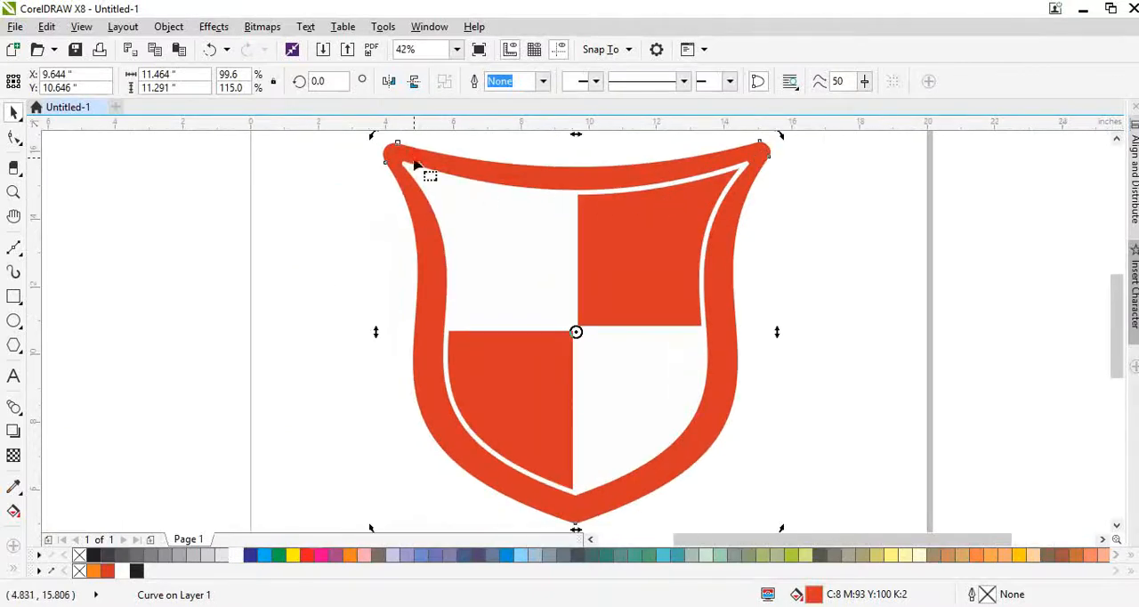
{"action": "key", "text": "space"}
{"action": "scroll", "coordinate": [381, 162], "scroll_direction": "up", "scroll_amount": 2}
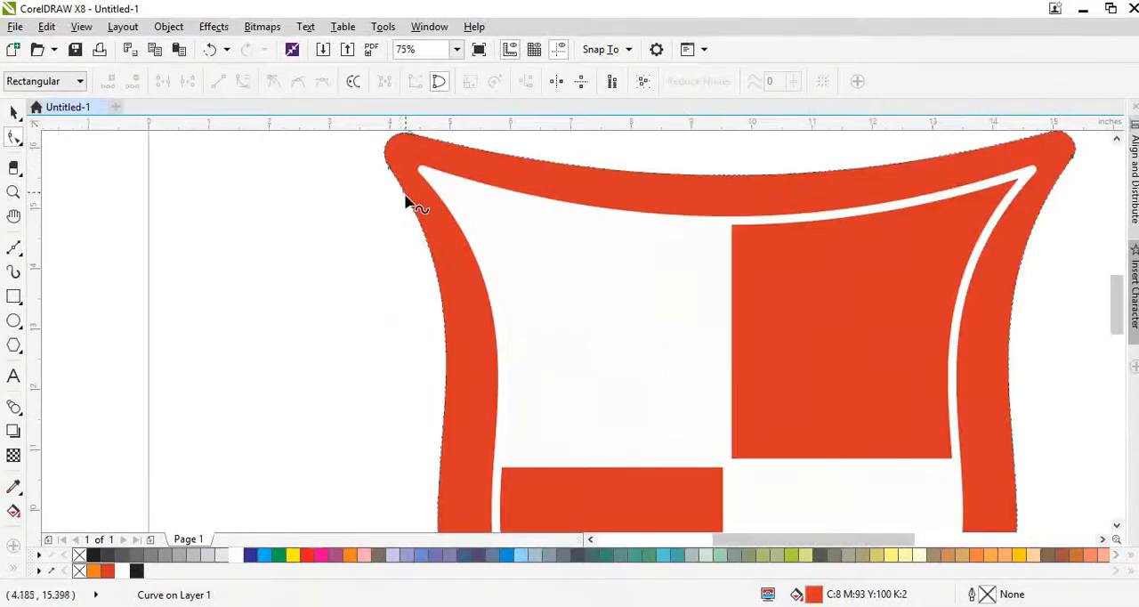
{"action": "scroll", "coordinate": [405, 203], "scroll_direction": "down", "scroll_amount": 2}
{"action": "key", "text": "space"}
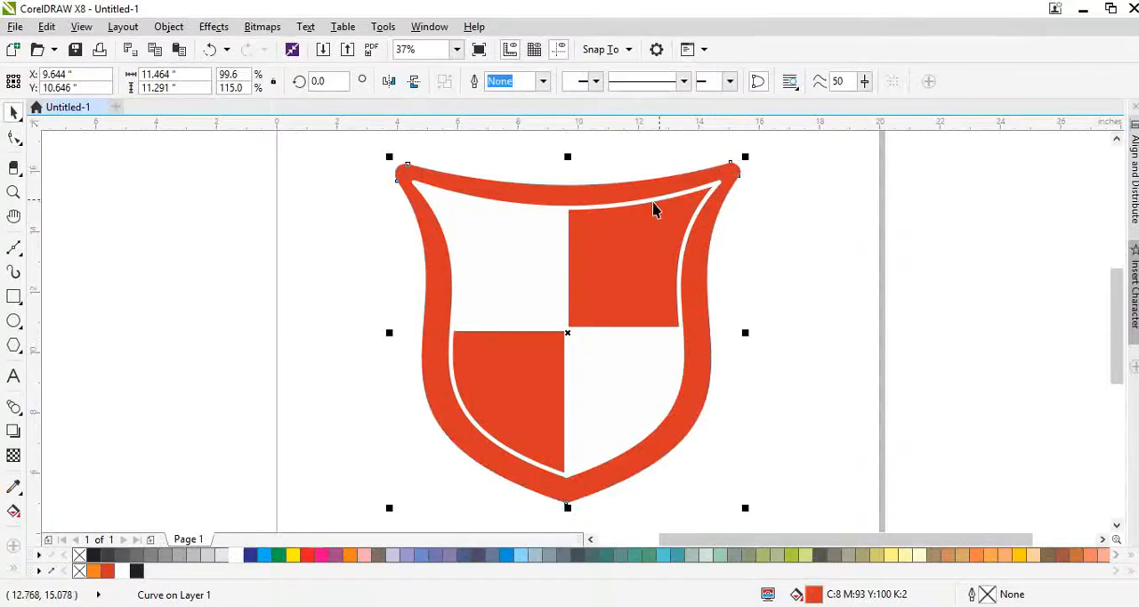
- Try to shorten the lower-right quarter from its upper edge to about 4.78 in high
{"action": "scroll", "coordinate": [621, 245], "scroll_direction": "up", "scroll_amount": 1}
{"action": "left_click", "coordinate": [610, 337]}
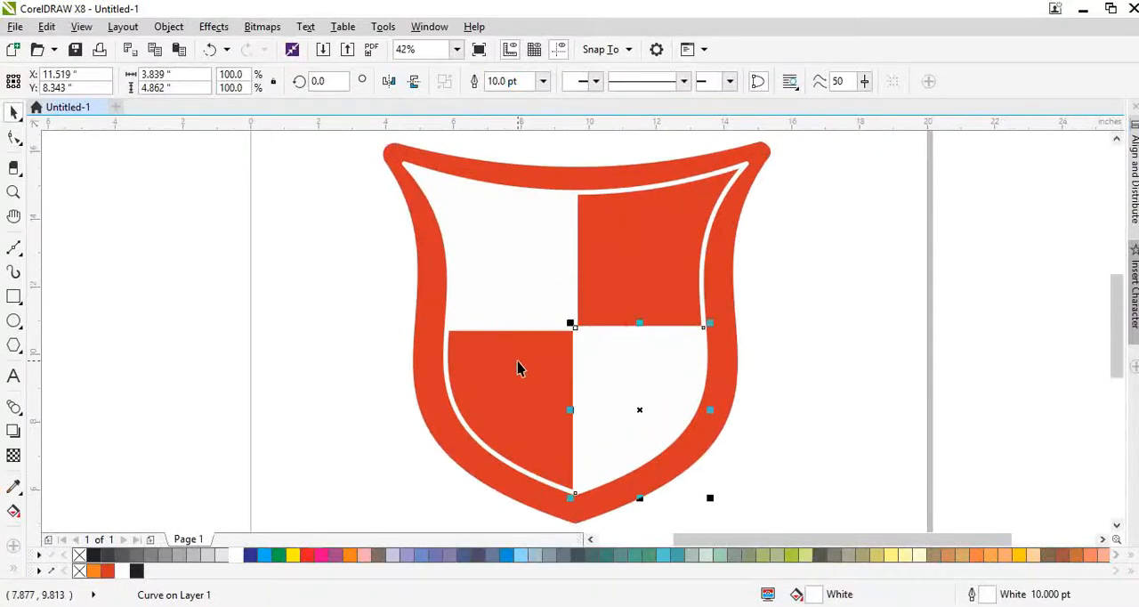
{"action": "scroll", "coordinate": [573, 329], "scroll_direction": "up", "scroll_amount": 4}
{"action": "scroll", "coordinate": [585, 324], "scroll_direction": "down", "scroll_amount": 2}
{"action": "scroll", "coordinate": [614, 324], "scroll_direction": "up", "scroll_amount": 2}
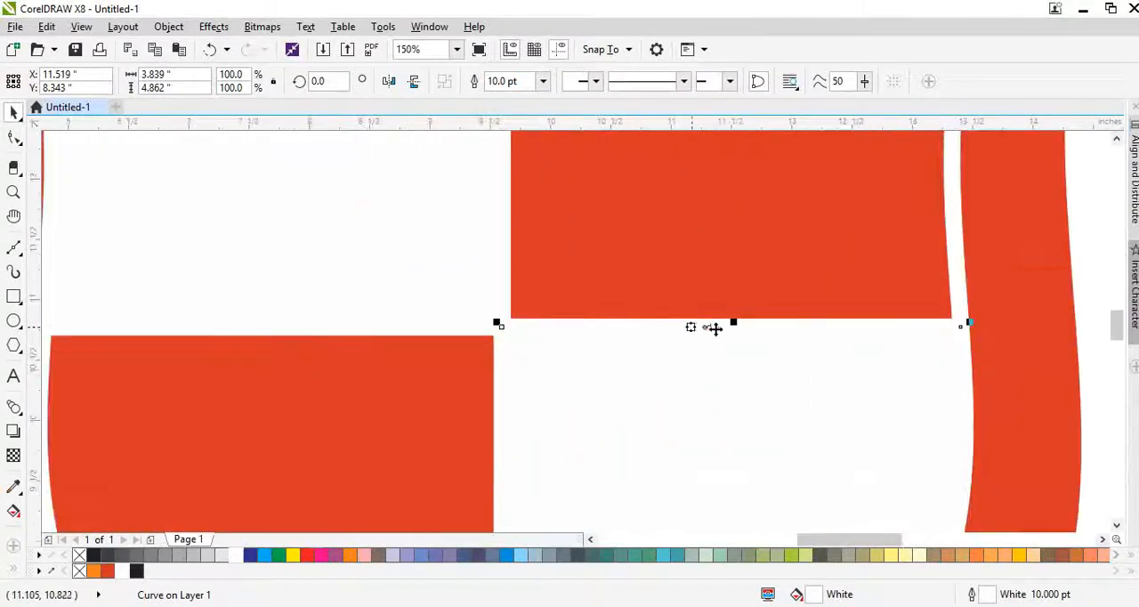
{"action": "left_click_drag", "start_coordinate": [734, 324], "coordinate": [735, 332]}
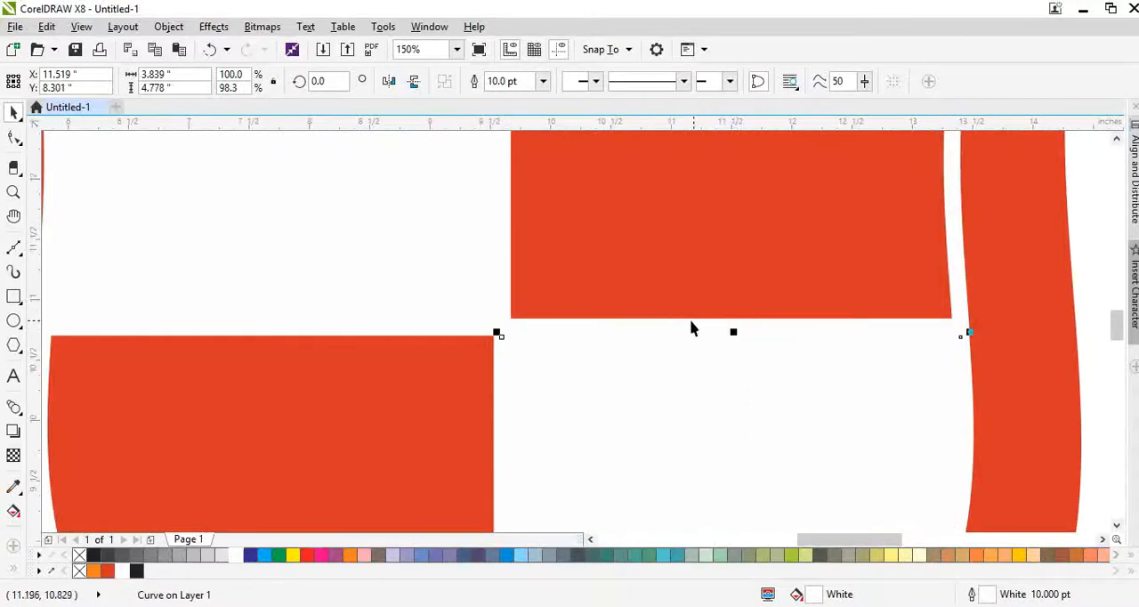
- Try to stretch the upper-right quarter downward to about 4.95 in high
{"action": "left_click", "coordinate": [663, 316]}
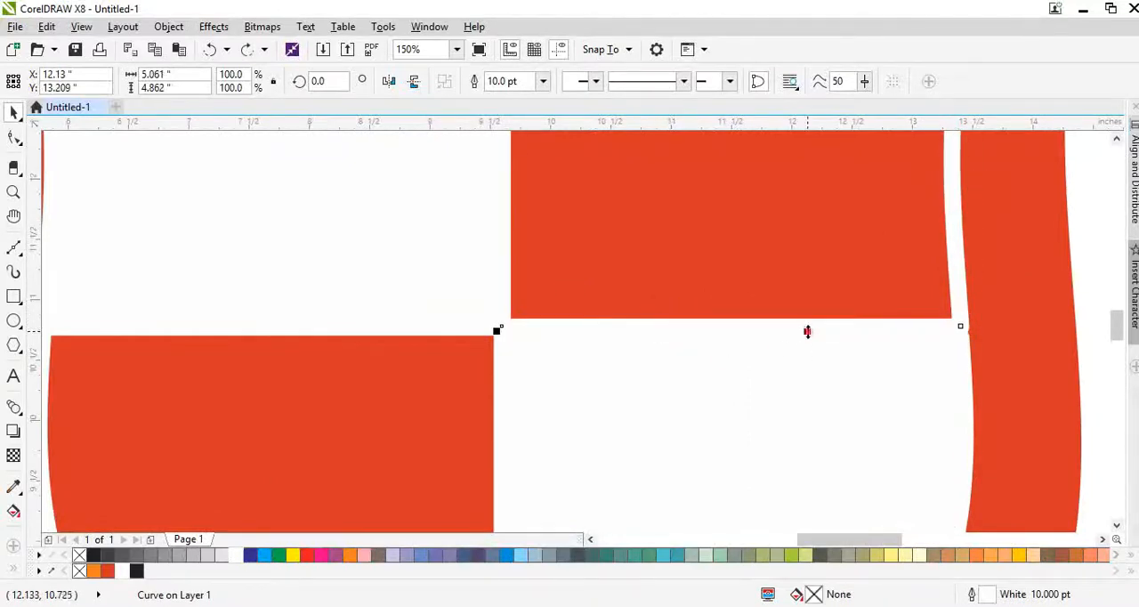
{"action": "left_click_drag", "start_coordinate": [807, 331], "coordinate": [807, 343]}
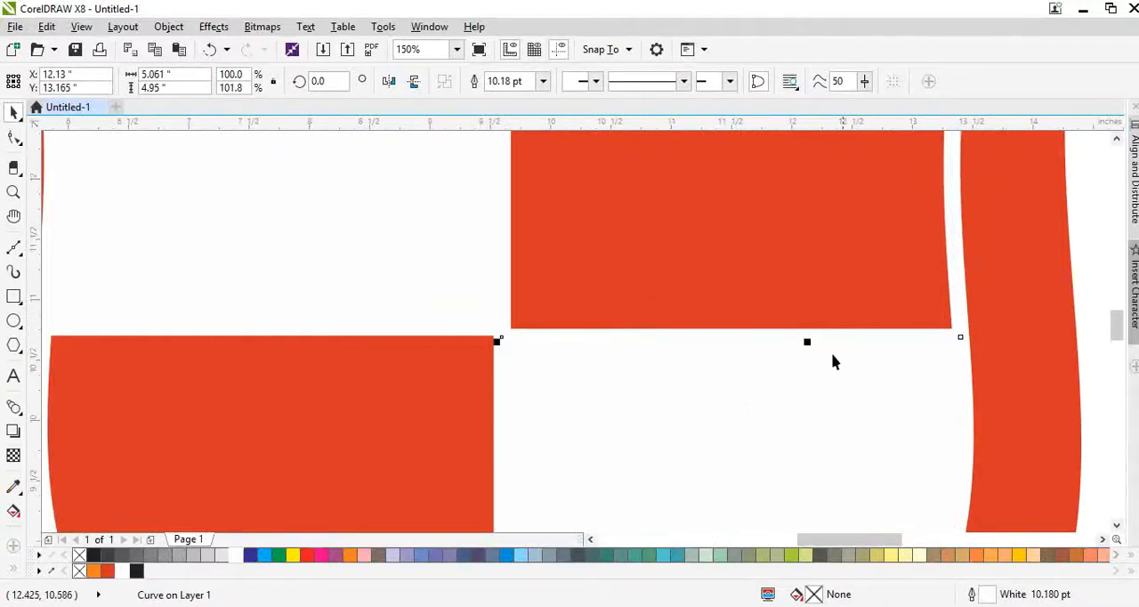
{"action": "scroll", "coordinate": [558, 363], "scroll_direction": "up", "scroll_amount": 2}
{"action": "scroll", "coordinate": [434, 347], "scroll_direction": "down", "scroll_amount": 2}
- Try to shift the lower quarters sideways, and undo the move and size changes made to the quarters
{"action": "left_click_drag", "start_coordinate": [428, 347], "coordinate": [474, 347]}
{"action": "key", "text": "ctrl+z"}
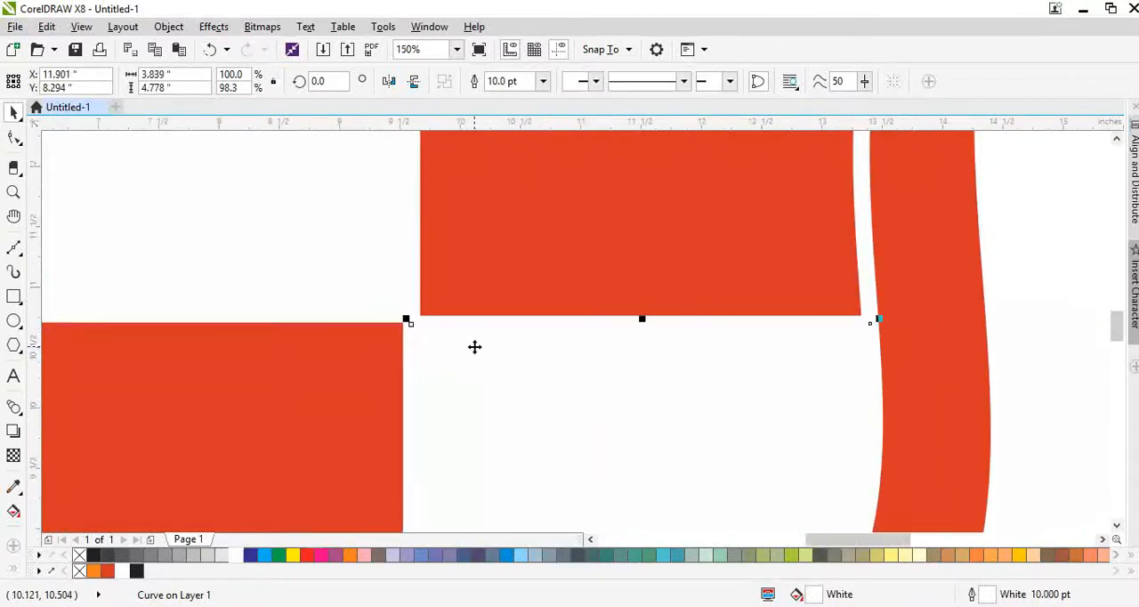
{"action": "scroll", "coordinate": [400, 330], "scroll_direction": "down", "scroll_amount": 2}
{"action": "left_click_drag", "start_coordinate": [360, 364], "coordinate": [410, 369]}
{"action": "key", "text": "ctrl+z"}
{"action": "scroll", "coordinate": [410, 400], "scroll_direction": "up", "scroll_amount": 1}
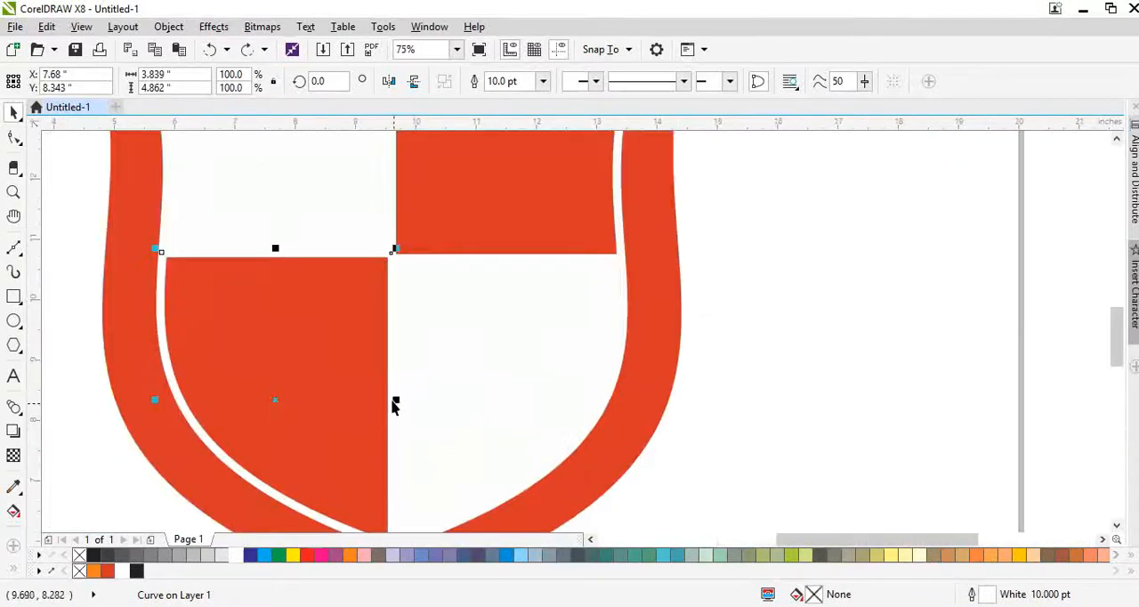
{"action": "left_click", "coordinate": [398, 399]}
{"action": "scroll", "coordinate": [417, 381], "scroll_direction": "down", "scroll_amount": 1}
{"action": "key", "text": "F10"}
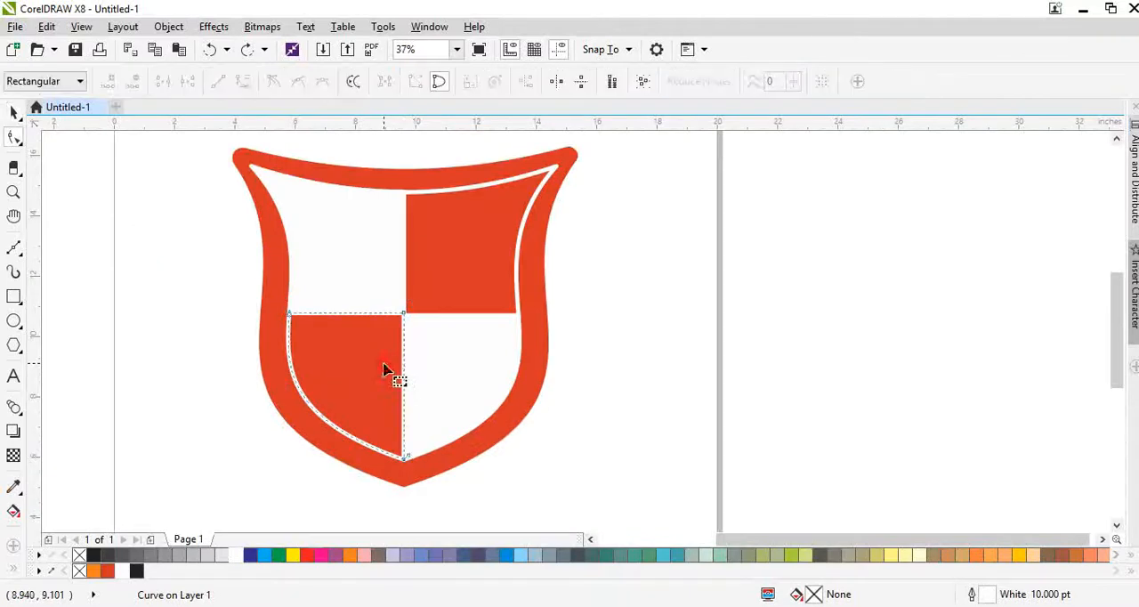
{"action": "key", "text": "space"}
{"action": "key", "text": "ctrl+z"}
{"action": "left_click", "coordinate": [593, 347]}
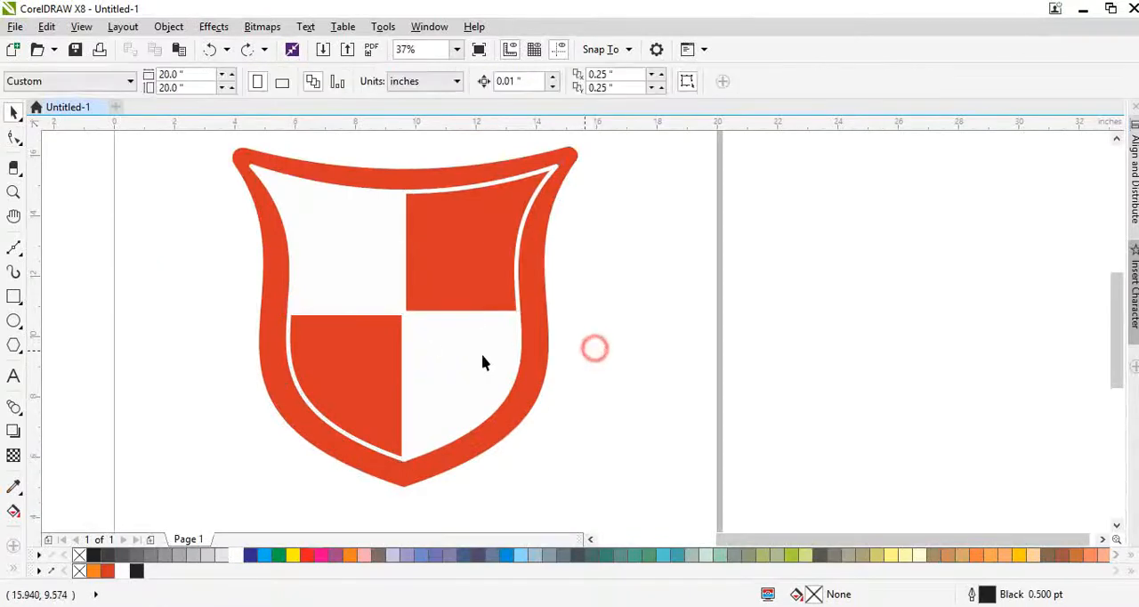
- Draw a circle where the four quarters meet, 1.5 by 1.5 in, centred on the outer shield
{"action": "scroll", "coordinate": [404, 321], "scroll_direction": "up", "scroll_amount": 1}
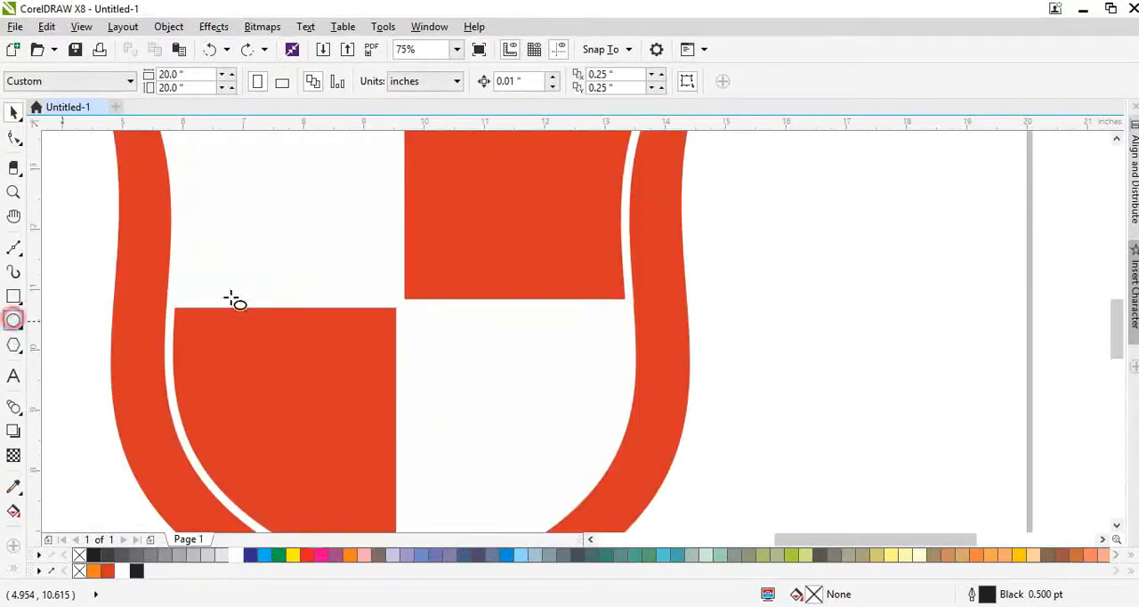
{"action": "left_click_drag", "start_coordinate": [361, 256], "coordinate": [457, 352]}
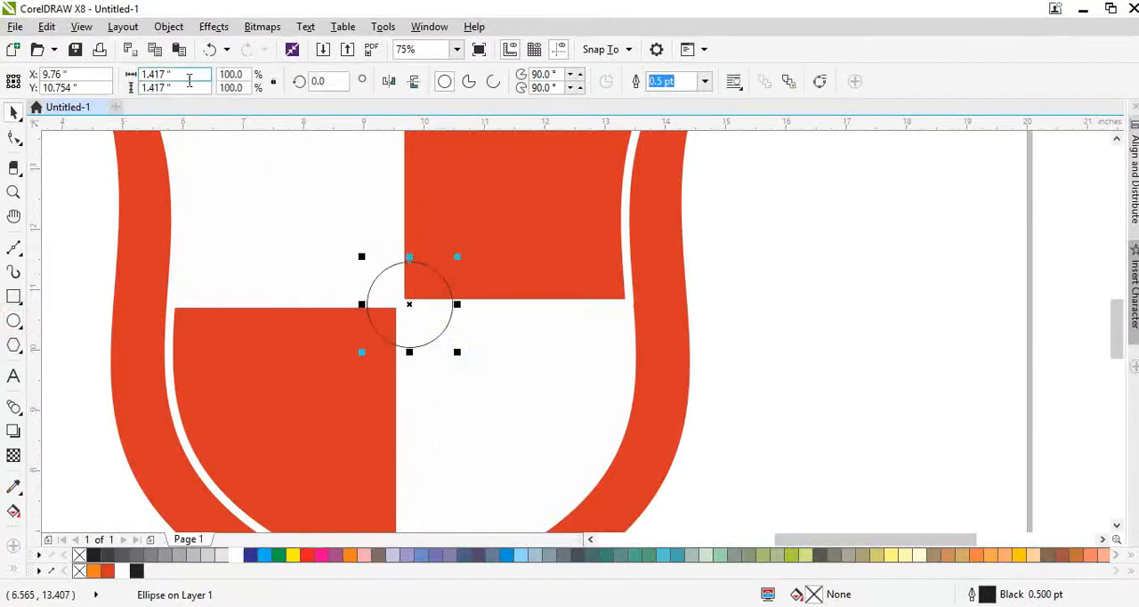
{"action": "type", "text": "1.5"}
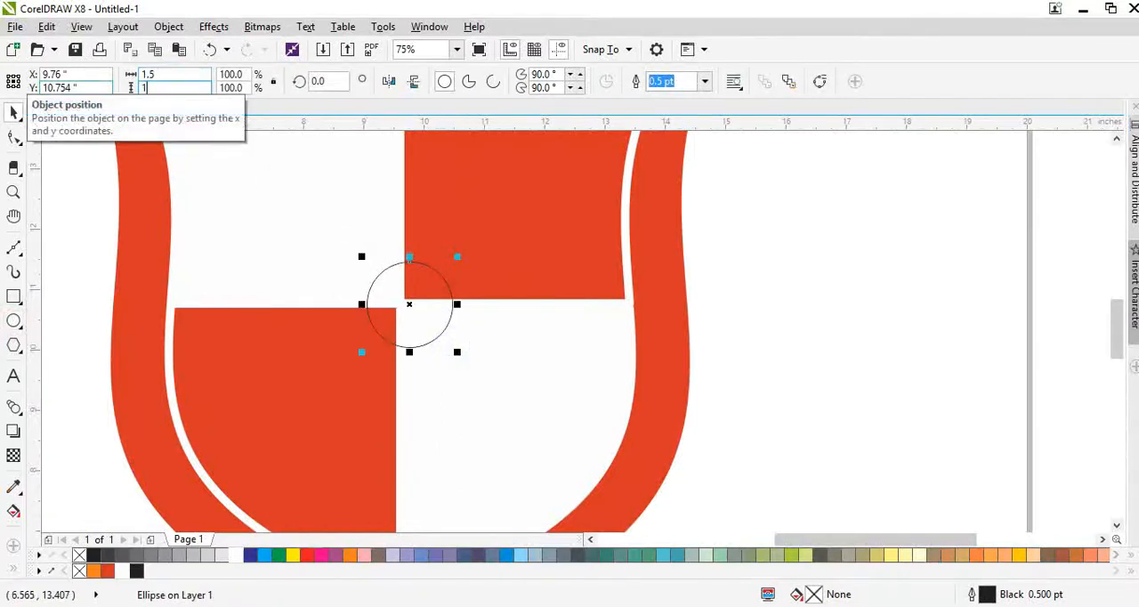
{"action": "key", "text": "Return"}
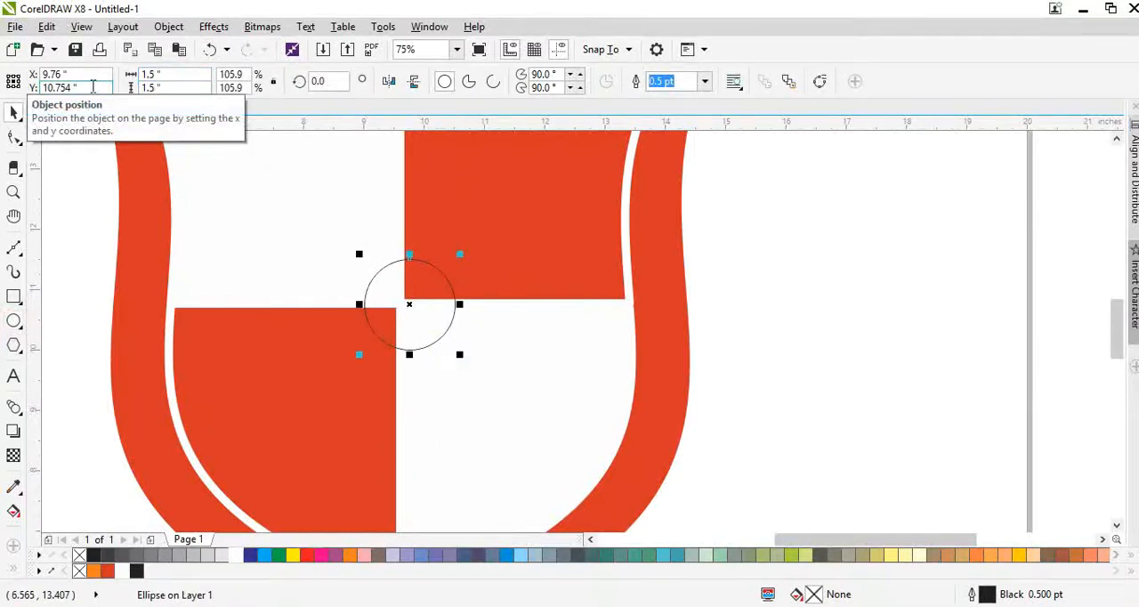
{"action": "left_click", "coordinate": [655, 278], "text": "shift"}
{"action": "left_click", "coordinate": [803, 343]}
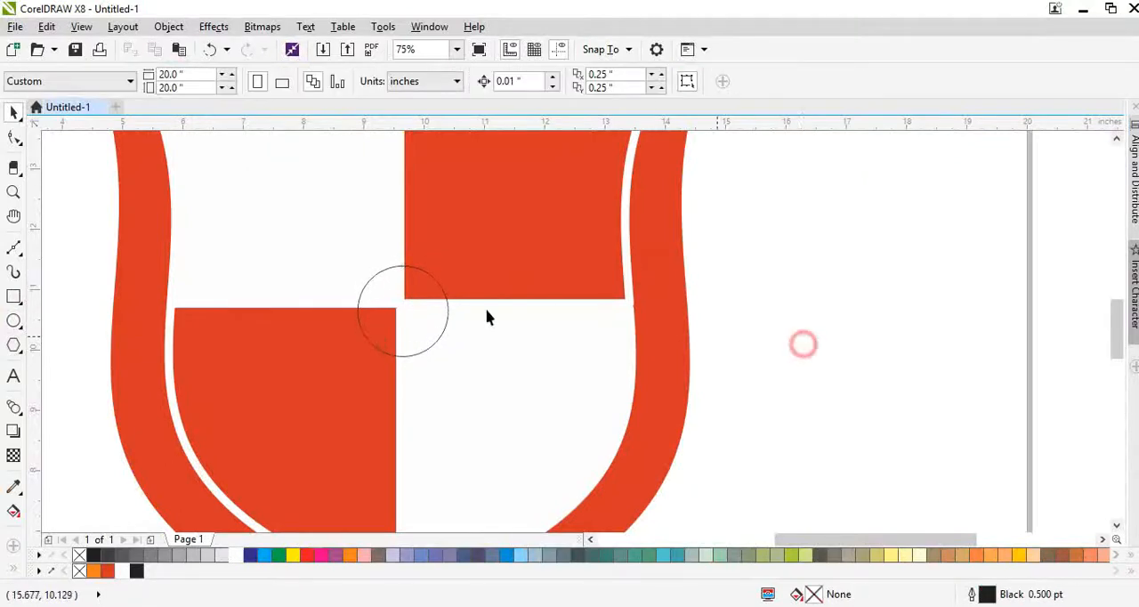
- Try to align the circle's centre in height with the upper-right quarter
{"action": "left_click", "coordinate": [408, 314]}
{"action": "left_click", "coordinate": [600, 259], "text": "shift"}
{"action": "key", "text": "e"}
{"action": "key", "text": "ctrl+z"}
{"action": "left_click", "coordinate": [768, 340]}
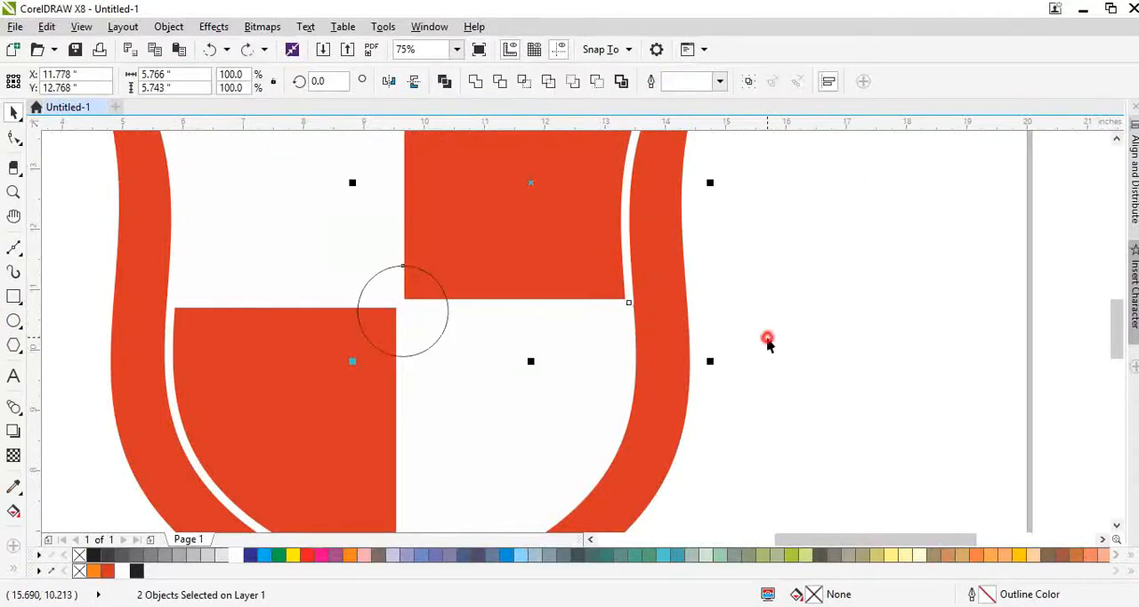
- Group the lower-right and upper-left white quarters and align the circle's centre in height with the group
{"action": "left_click", "coordinate": [553, 341]}
{"action": "left_click", "coordinate": [327, 249], "text": "shift"}
{"action": "key", "text": "ctrl+g"}
{"action": "left_click", "coordinate": [425, 318]}
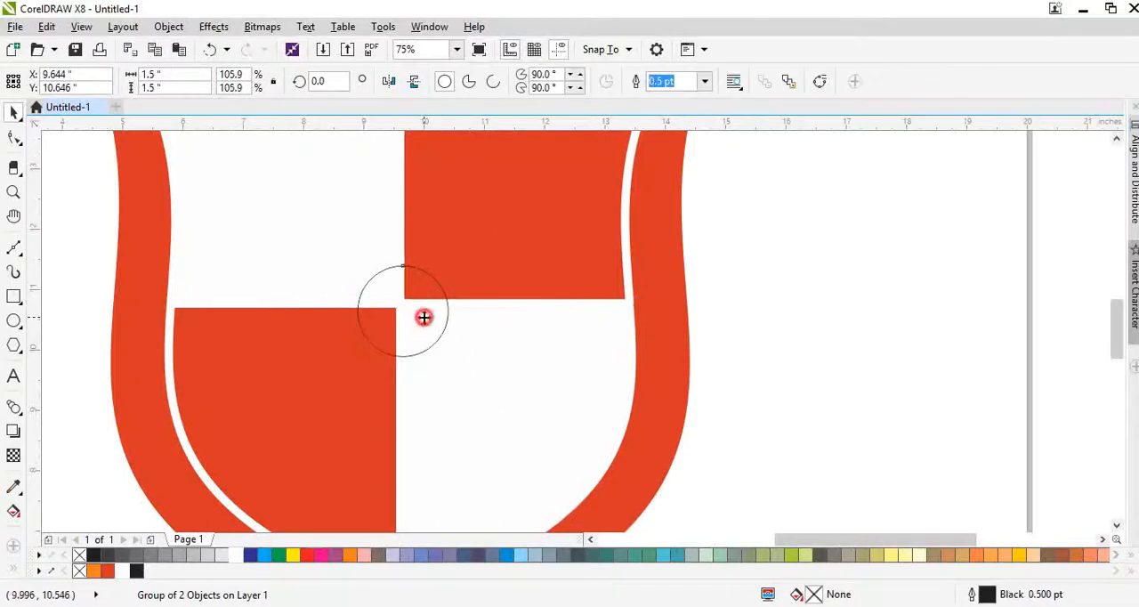
{"action": "left_click", "coordinate": [343, 258], "text": "shift"}
{"action": "key", "text": "e"}
{"action": "left_click", "coordinate": [731, 360]}
- Ungroup the two white quarters
{"action": "left_click", "coordinate": [352, 300]}
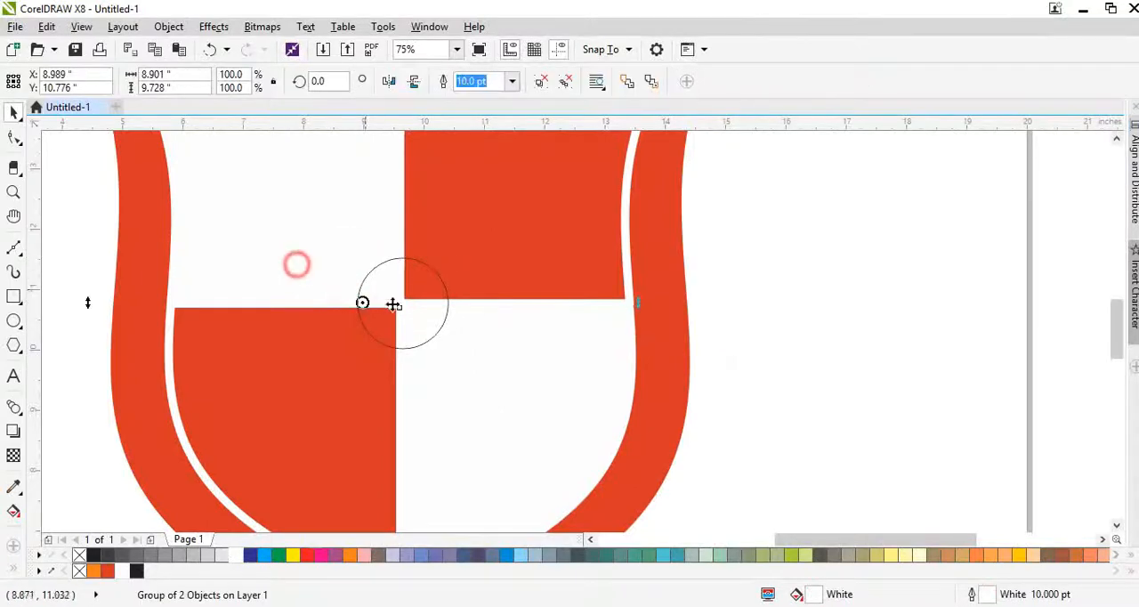
{"action": "double_click", "coordinate": [414, 336]}
{"action": "left_click", "coordinate": [497, 366]}
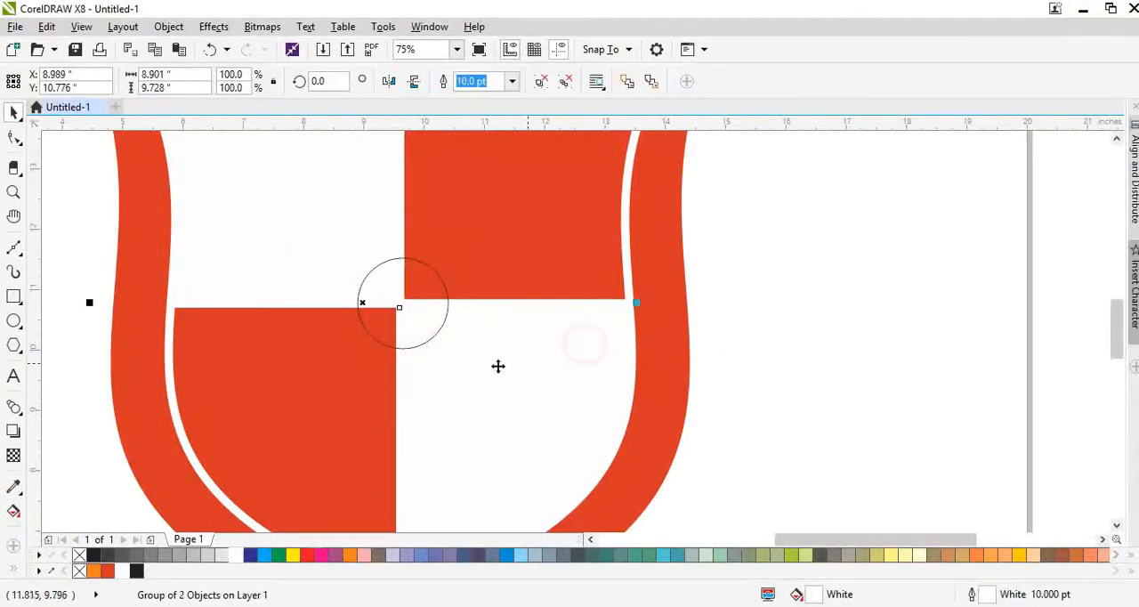
{"action": "left_click", "coordinate": [767, 380]}
- Add a smaller concentric copy of the circle, about 0.78 in across
{"action": "left_click", "coordinate": [449, 305]}
{"action": "scroll", "coordinate": [450, 304], "scroll_direction": "up", "scroll_amount": 2}
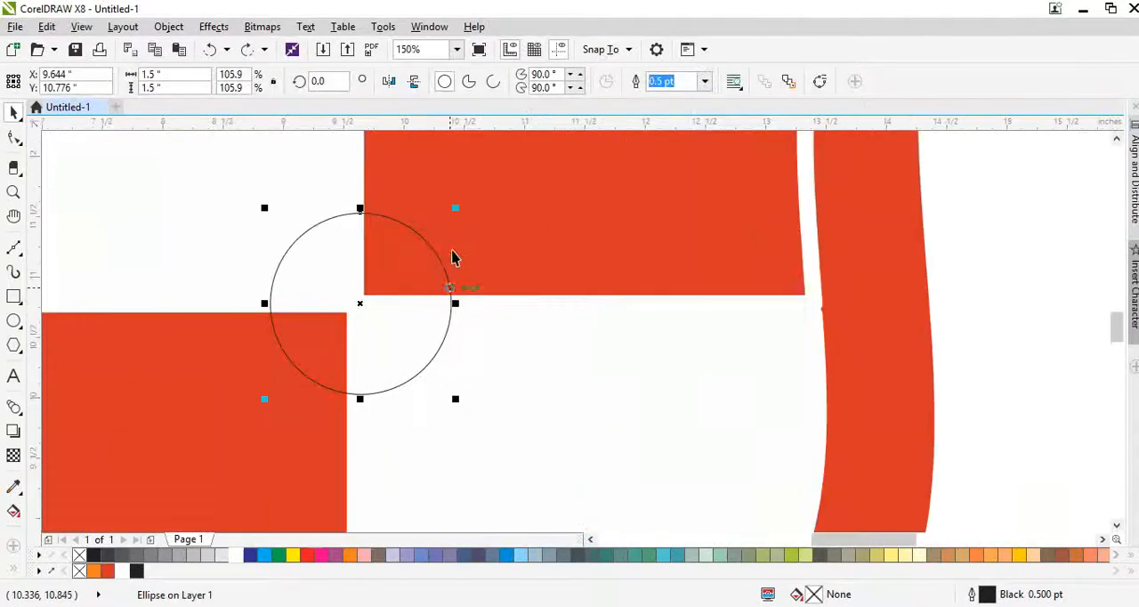
{"action": "left_click_drag", "start_coordinate": [457, 210], "coordinate": [440, 262]}
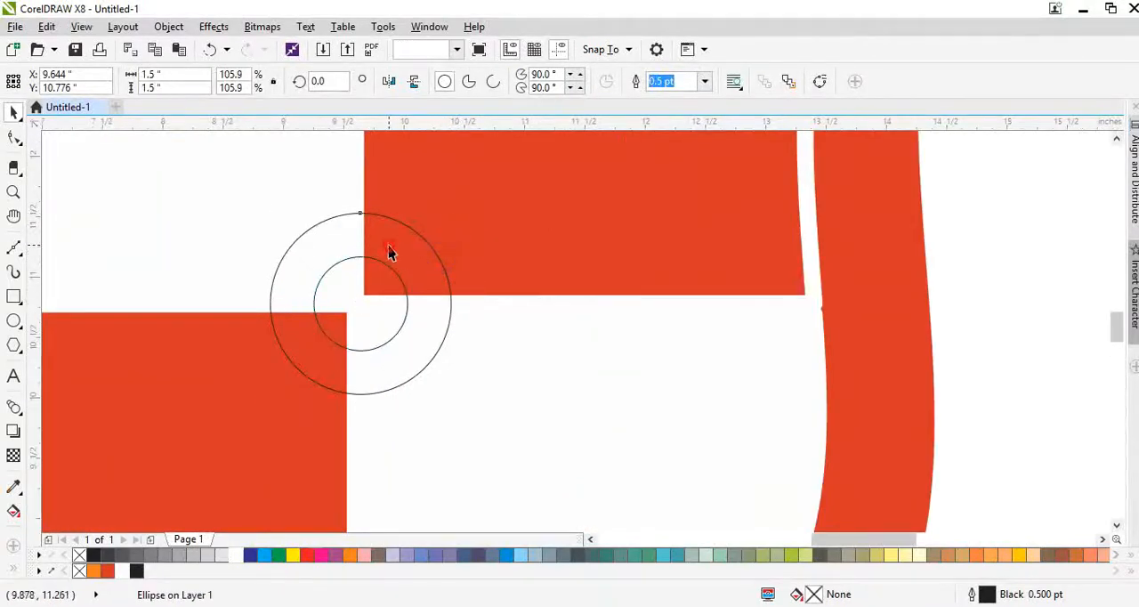
- Fill the larger circle white and give it a 4 pt red-orange outline
{"action": "left_click", "coordinate": [124, 570]}
{"action": "right_click", "coordinate": [95, 570]}
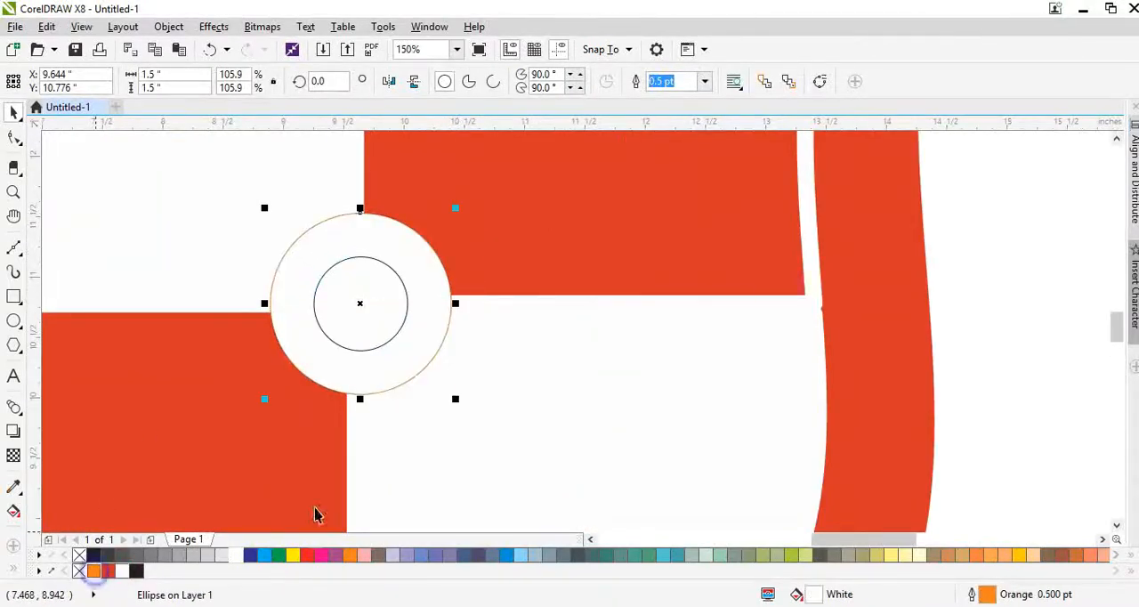
{"action": "key", "text": "F12"}
{"action": "type", "text": "4"}
{"action": "key", "text": "Return"}
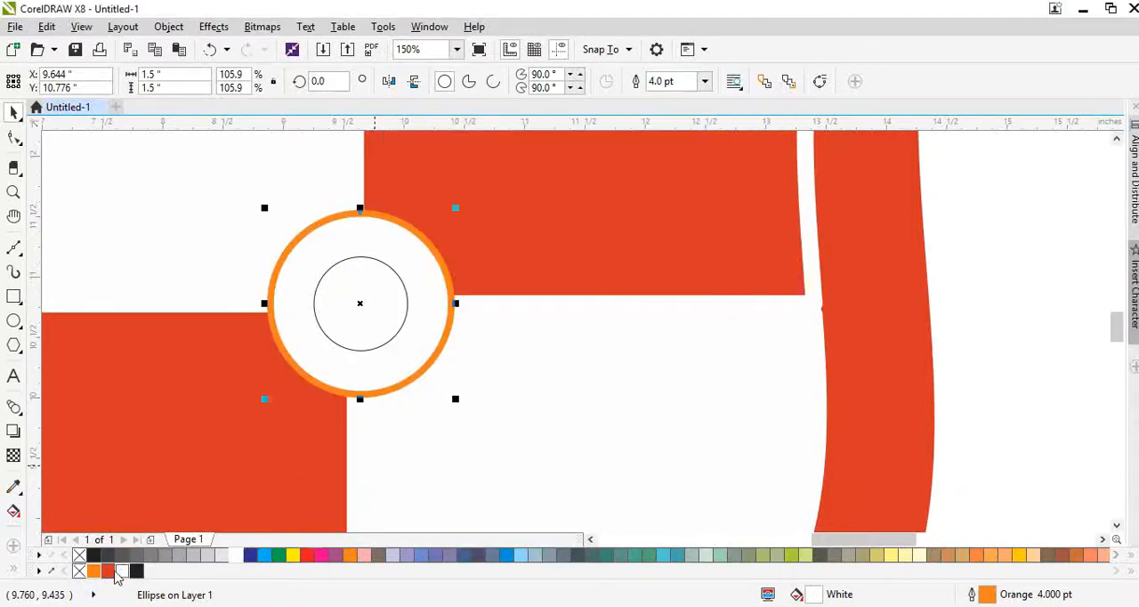
{"action": "right_click", "coordinate": [111, 574]}
- Fill the smaller inner circle with the shield's red-orange and remove its outline
{"action": "left_click", "coordinate": [357, 307]}
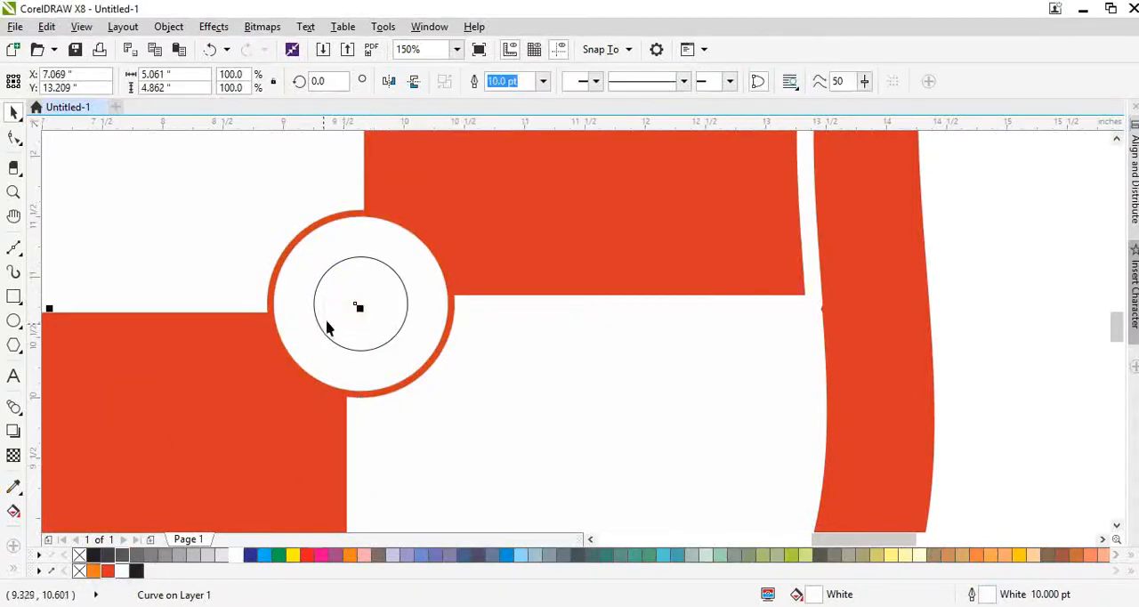
{"action": "left_click", "coordinate": [359, 262]}
{"action": "left_click_drag", "start_coordinate": [392, 264], "coordinate": [381, 292]}
{"action": "key", "text": "ctrl+z"}
{"action": "left_click", "coordinate": [110, 570]}
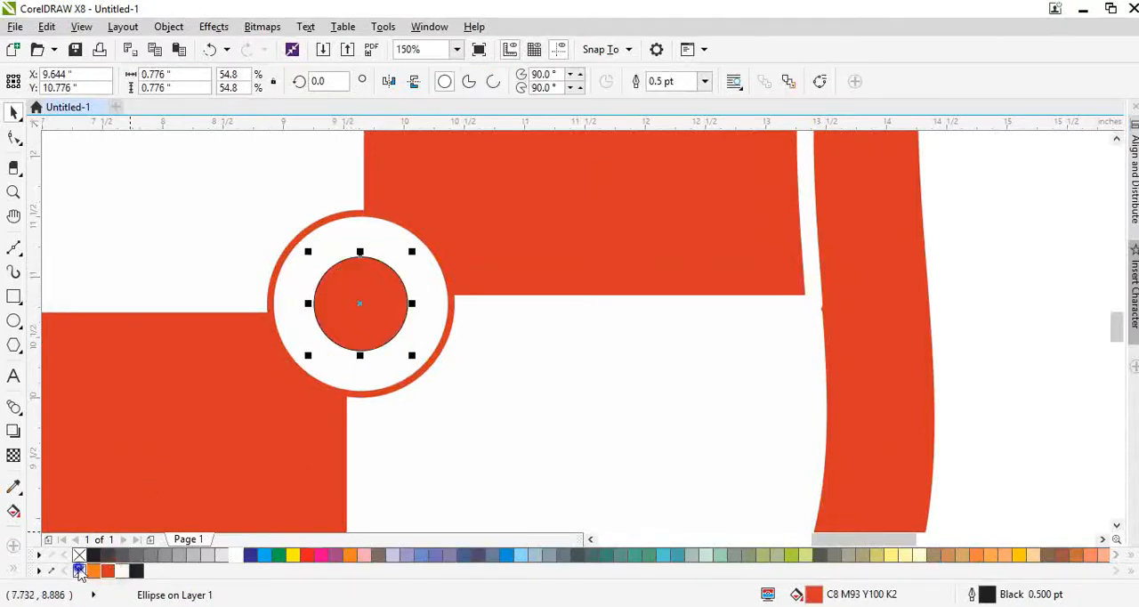
{"action": "right_click", "coordinate": [79, 571]}
- Set the larger circle's outline width to 8 pt
{"action": "left_click", "coordinate": [425, 335]}
{"action": "key", "text": "F12"}
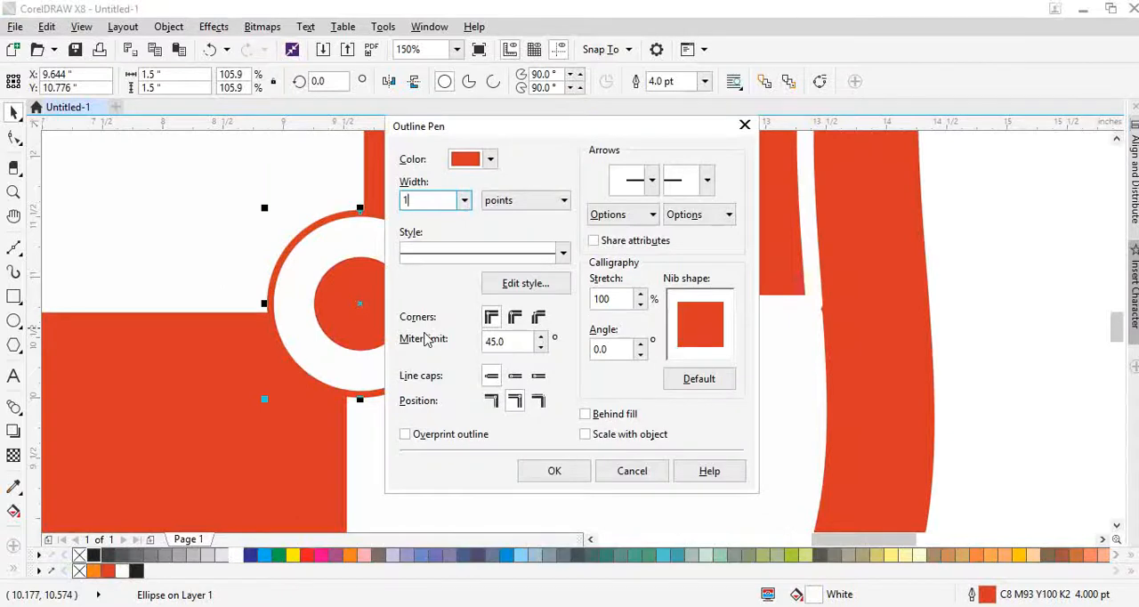
{"action": "type", "text": "8"}
{"action": "key", "text": "Return"}
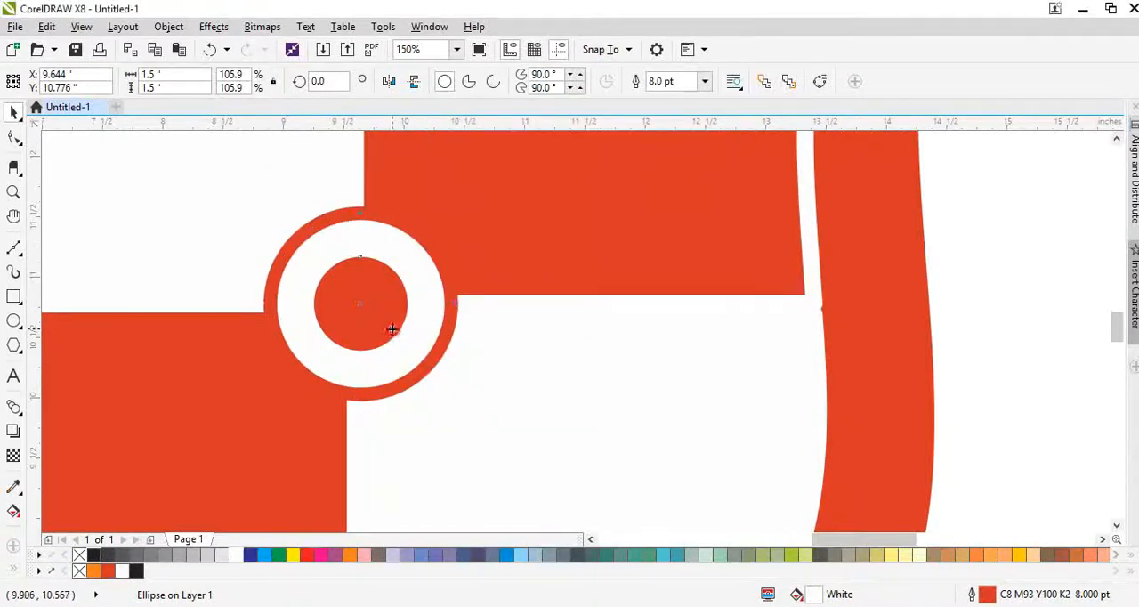
- Group the two concentric circles at the shield's centre
{"action": "left_click", "coordinate": [391, 329], "text": "shift"}
{"action": "key", "text": "ctrl+g"}
{"action": "scroll", "coordinate": [389, 333], "scroll_direction": "down", "scroll_amount": 2}
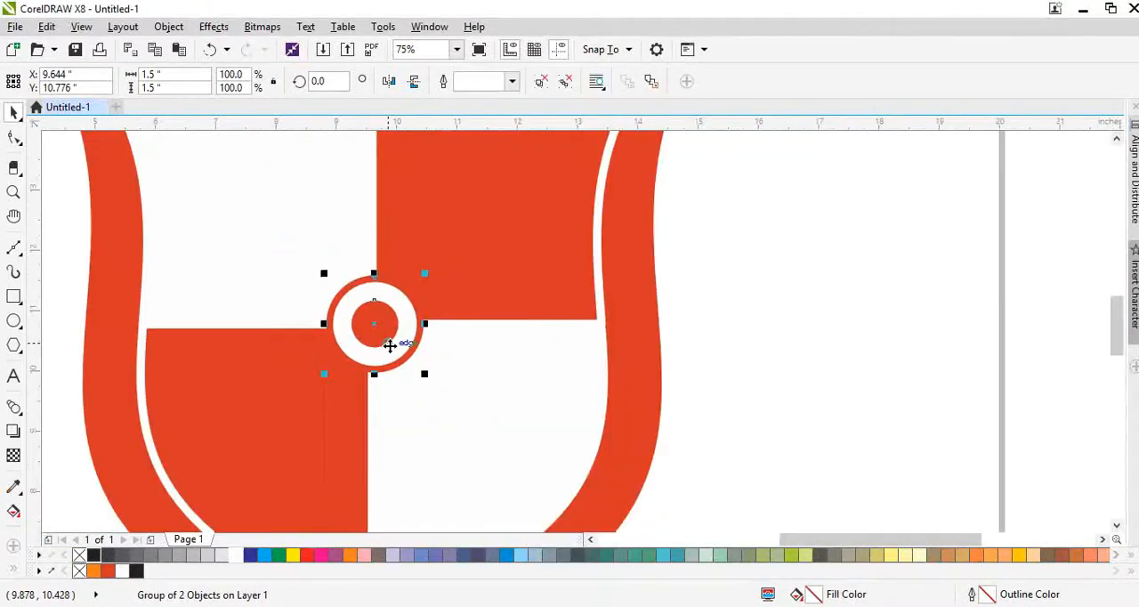
{"action": "left_click", "coordinate": [573, 381]}
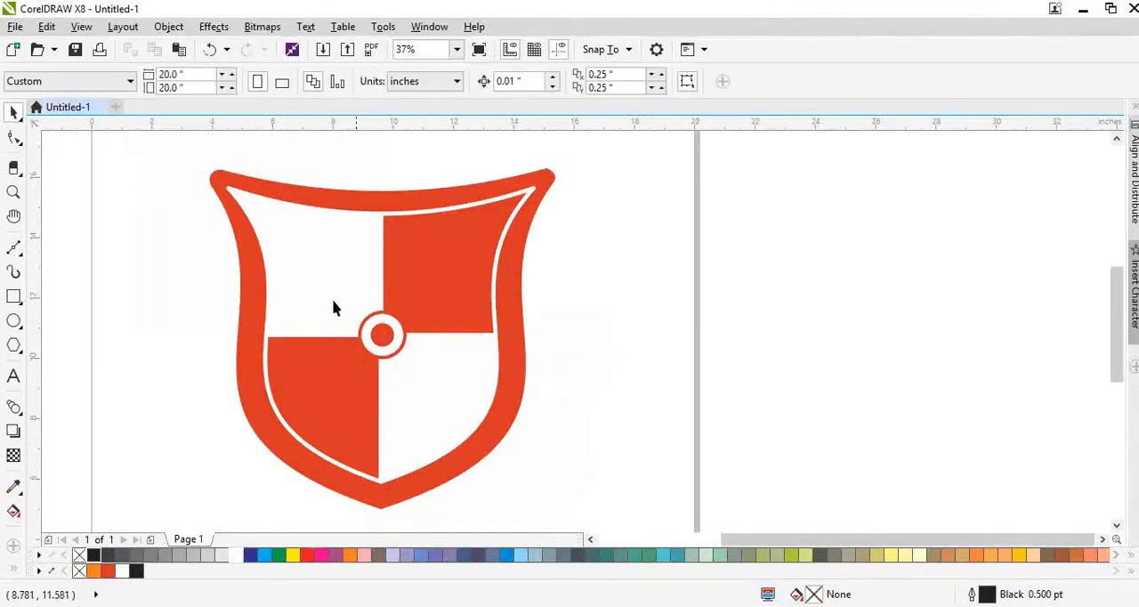
- Add the artistic text VISION in 24 pt Arial just below the shield's lower tip
{"action": "left_click", "coordinate": [14, 377]}
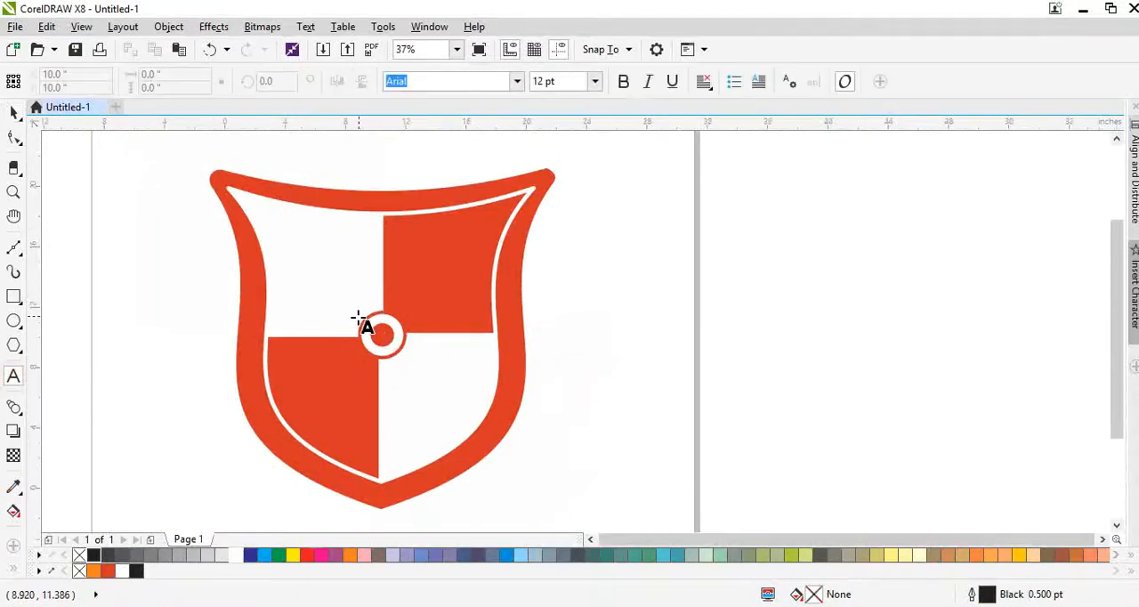
{"action": "scroll", "coordinate": [365, 326], "scroll_direction": "down", "scroll_amount": 1}
{"action": "key", "text": "space"}
{"action": "scroll", "coordinate": [354, 411], "scroll_direction": "up", "scroll_amount": 1}
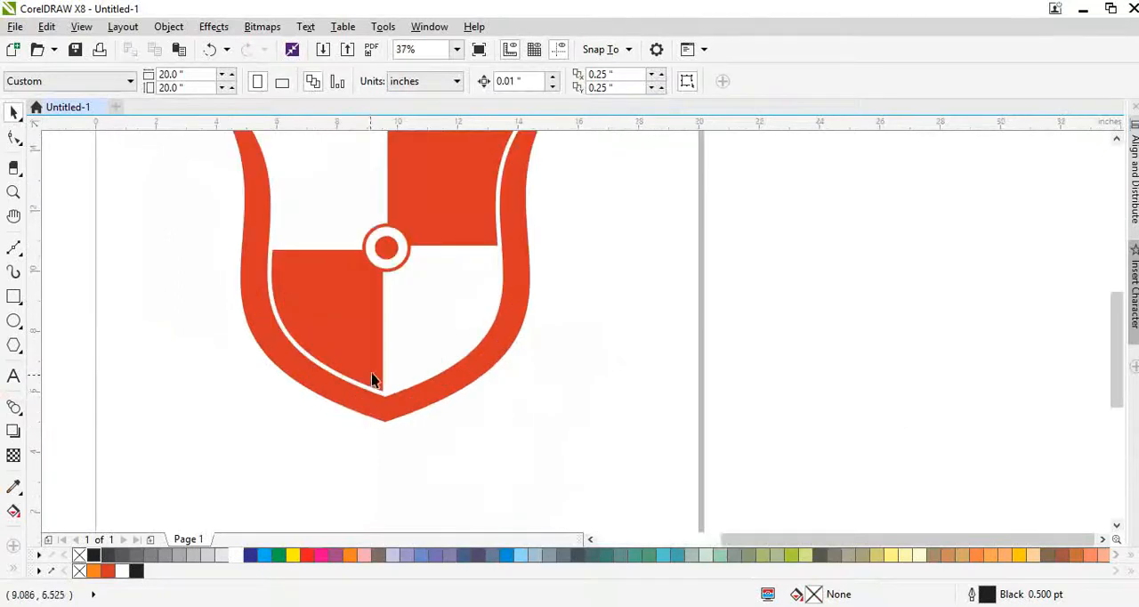
{"action": "scroll", "coordinate": [374, 381], "scroll_direction": "down", "scroll_amount": 1}
{"action": "scroll", "coordinate": [371, 411], "scroll_direction": "up", "scroll_amount": 1}
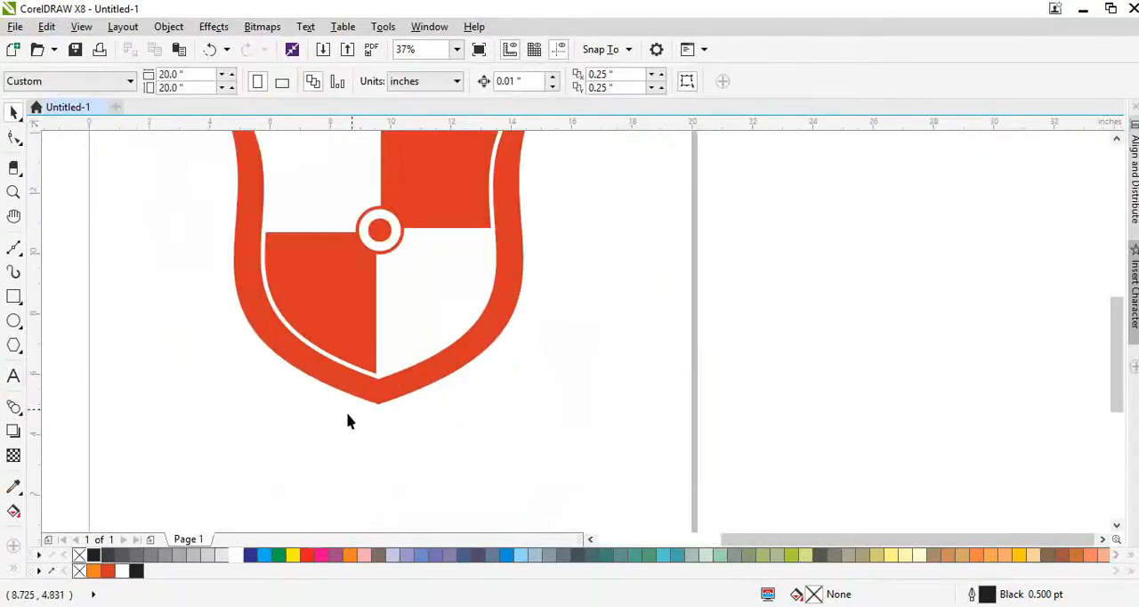
{"action": "key", "text": "space"}
{"action": "left_click", "coordinate": [345, 441]}
{"action": "type", "text": "VISION"}
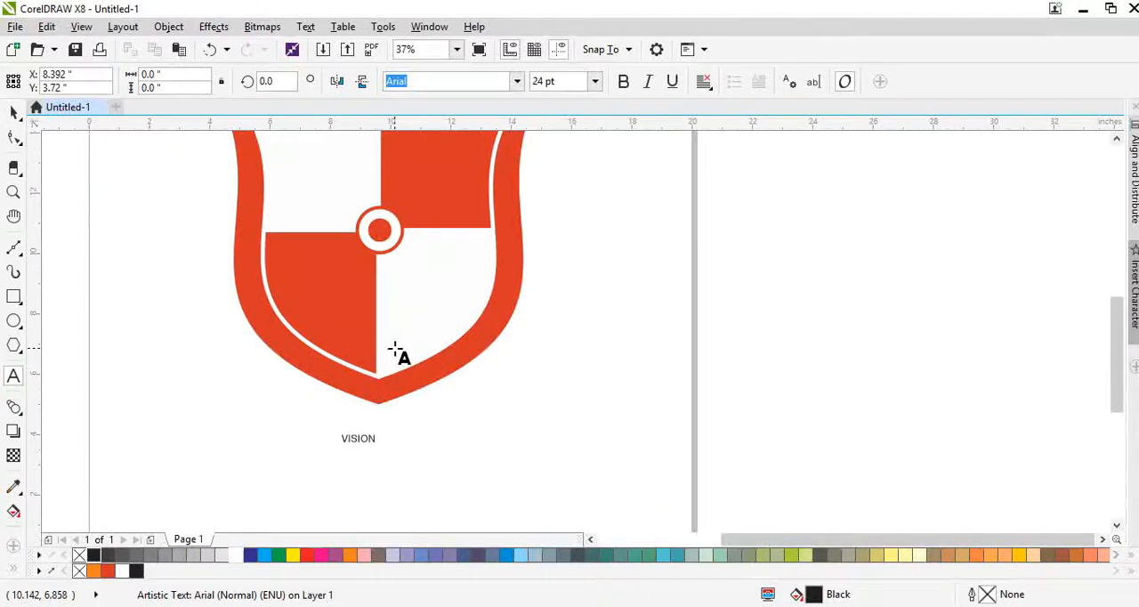
{"action": "key", "text": "ctrl+space"}
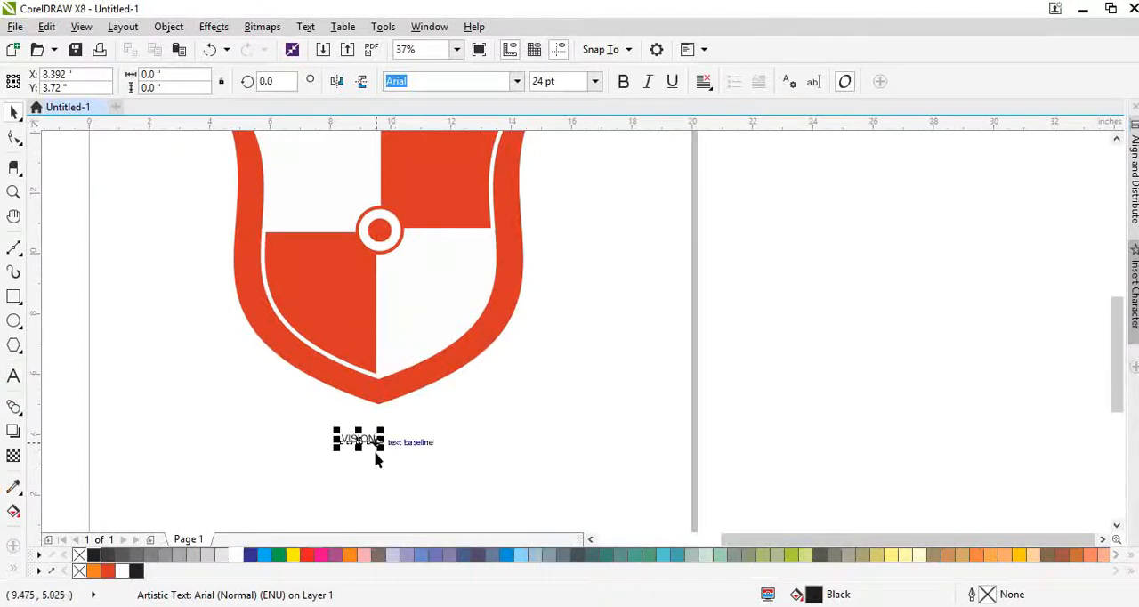
- Enlarge the VISION text to about 223 pt, about 10.2 in wide, and place it beneath the shield
{"action": "left_click_drag", "start_coordinate": [384, 430], "coordinate": [357, 445]}
{"action": "scroll", "coordinate": [400, 440], "scroll_direction": "down", "scroll_amount": 2}
{"action": "scroll", "coordinate": [375, 445], "scroll_direction": "up", "scroll_amount": 2}
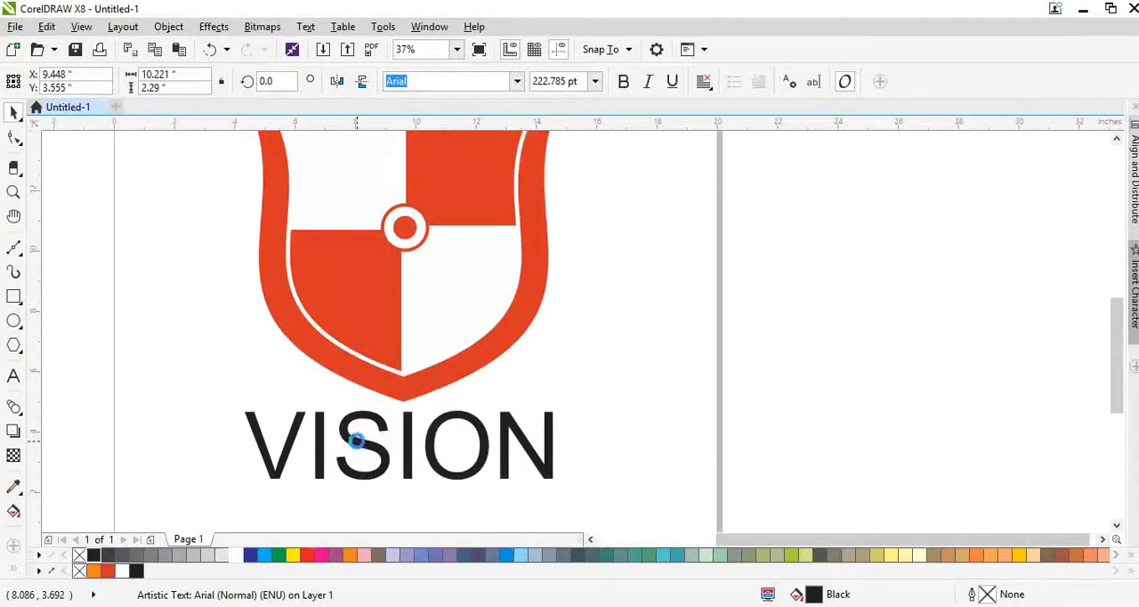
- Make the whole VISION text bold
{"action": "double_click", "coordinate": [358, 442]}
{"action": "double_click", "coordinate": [362, 442]}
{"action": "key", "text": "ctrl+b"}
{"action": "key", "text": "ctrl+space"}
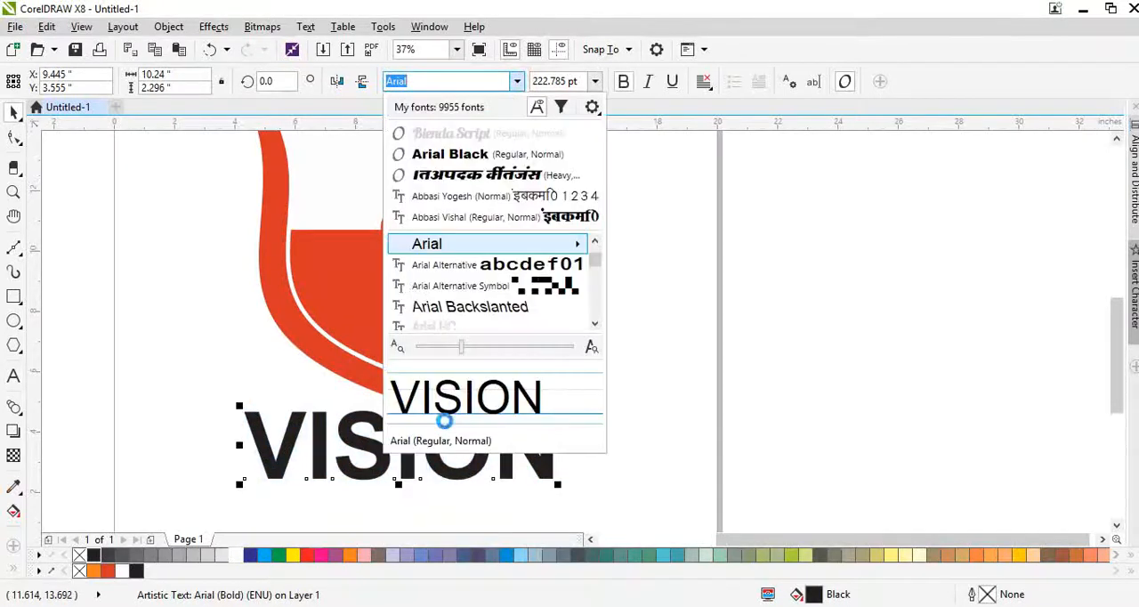
- Change the font of the bold VISION text to Avalon
{"action": "scroll", "coordinate": [472, 299], "scroll_direction": "down", "scroll_amount": 3}
{"action": "scroll", "coordinate": [471, 311], "scroll_direction": "down", "scroll_amount": 3}
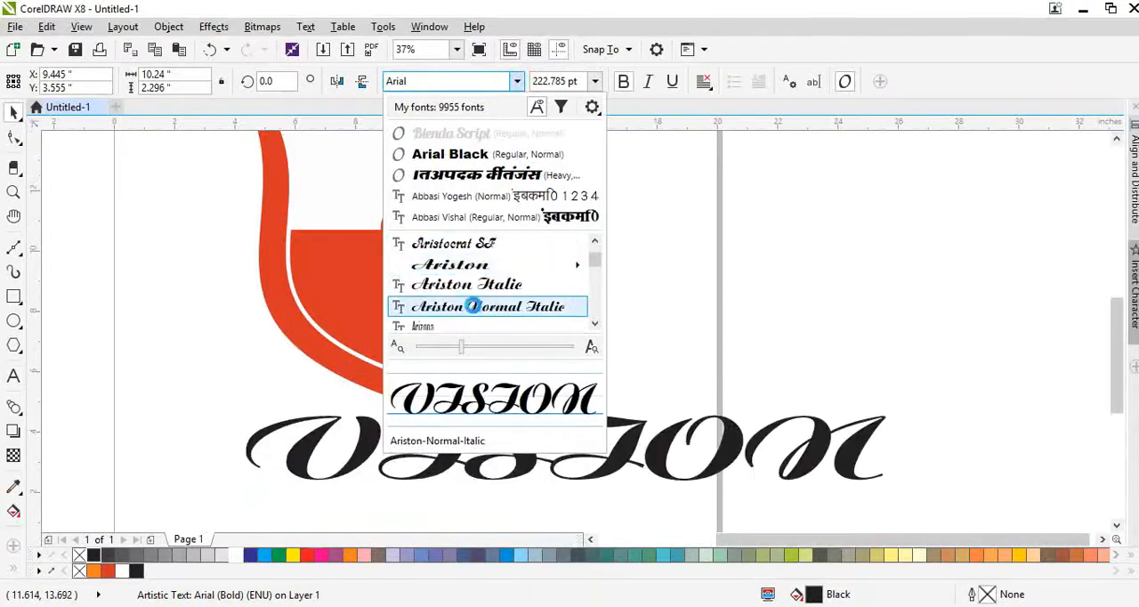
{"action": "scroll", "coordinate": [488, 290], "scroll_direction": "down", "scroll_amount": 8}
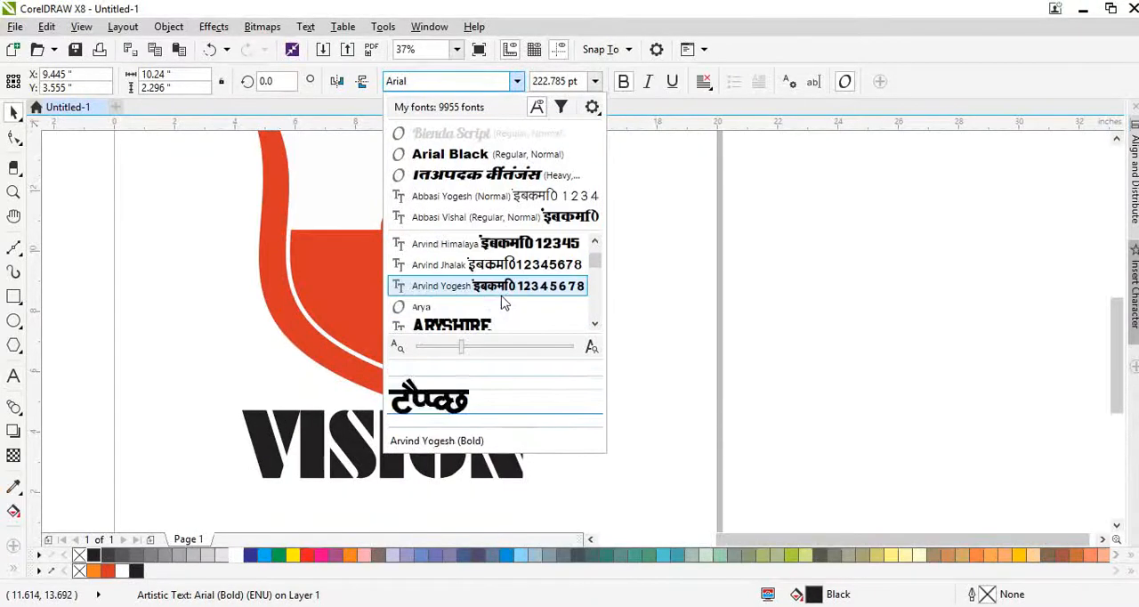
{"action": "scroll", "coordinate": [453, 291], "scroll_direction": "down", "scroll_amount": 5}
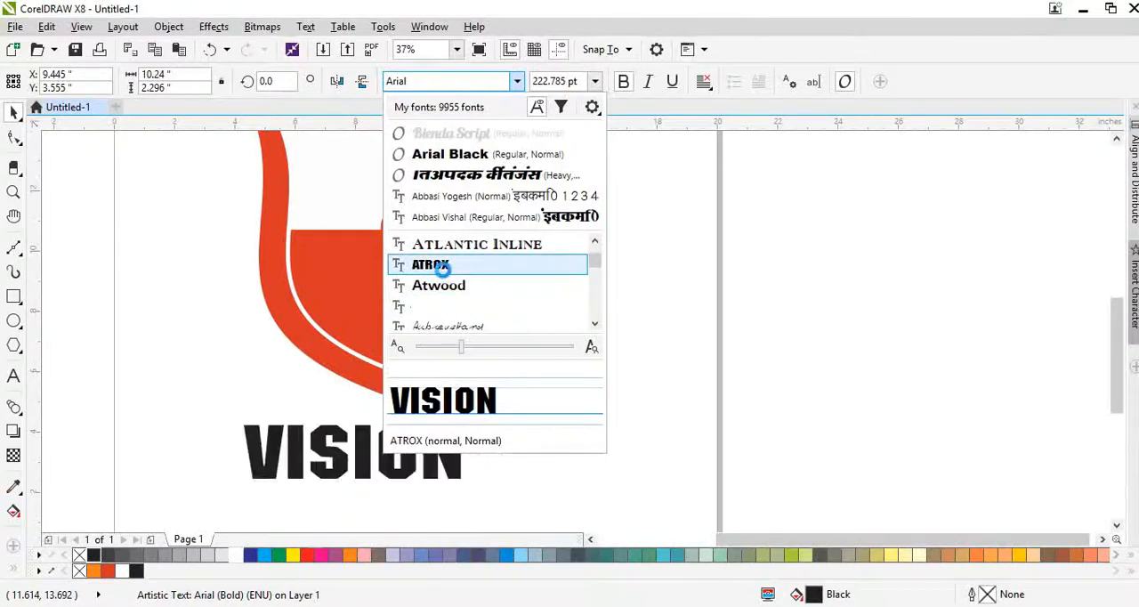
{"action": "scroll", "coordinate": [440, 289], "scroll_direction": "down", "scroll_amount": 2}
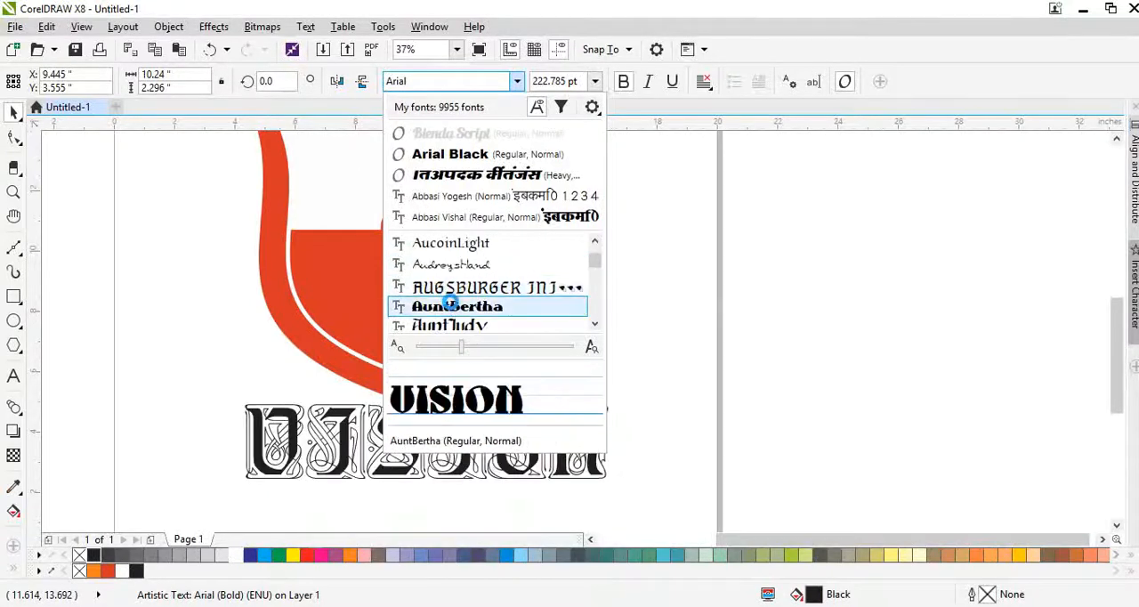
{"action": "scroll", "coordinate": [447, 302], "scroll_direction": "down", "scroll_amount": 2}
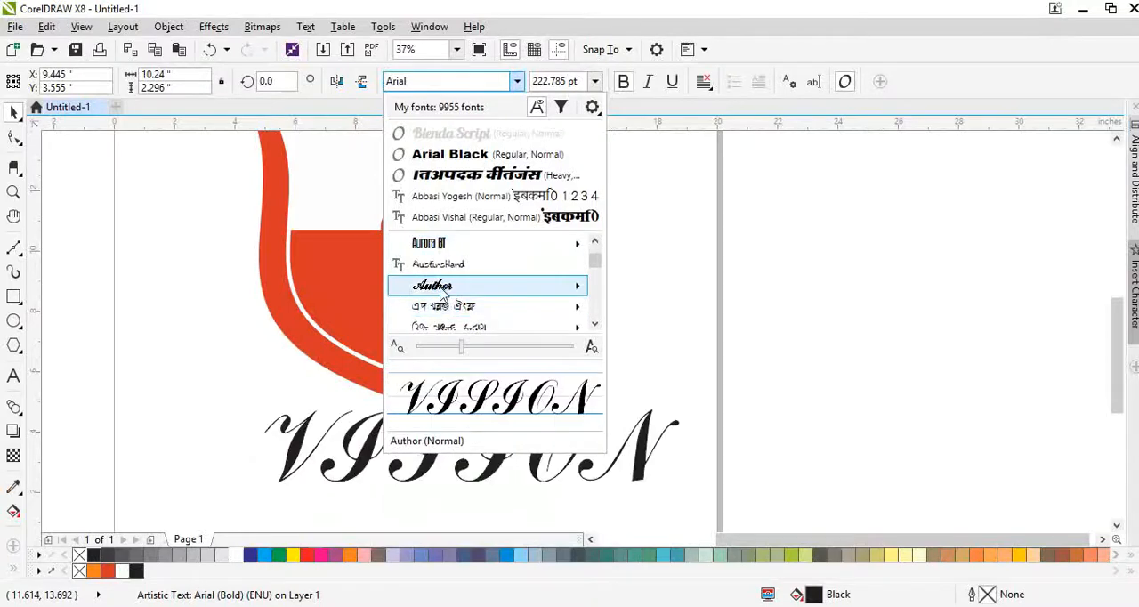
{"action": "scroll", "coordinate": [442, 294], "scroll_direction": "down", "scroll_amount": 3}
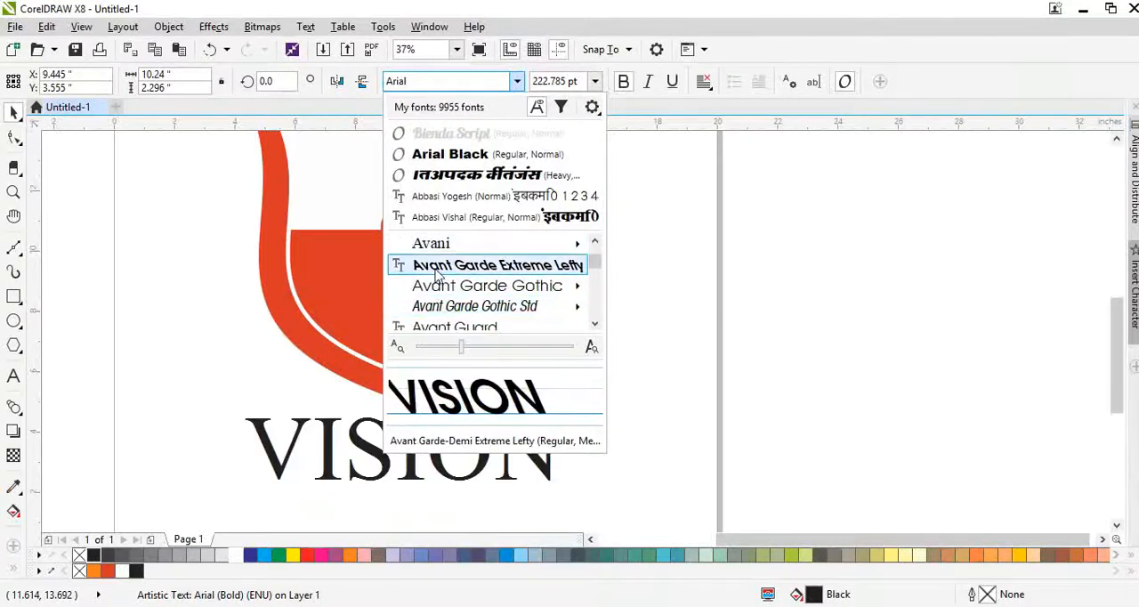
{"action": "scroll", "coordinate": [455, 263], "scroll_direction": "up", "scroll_amount": 2}
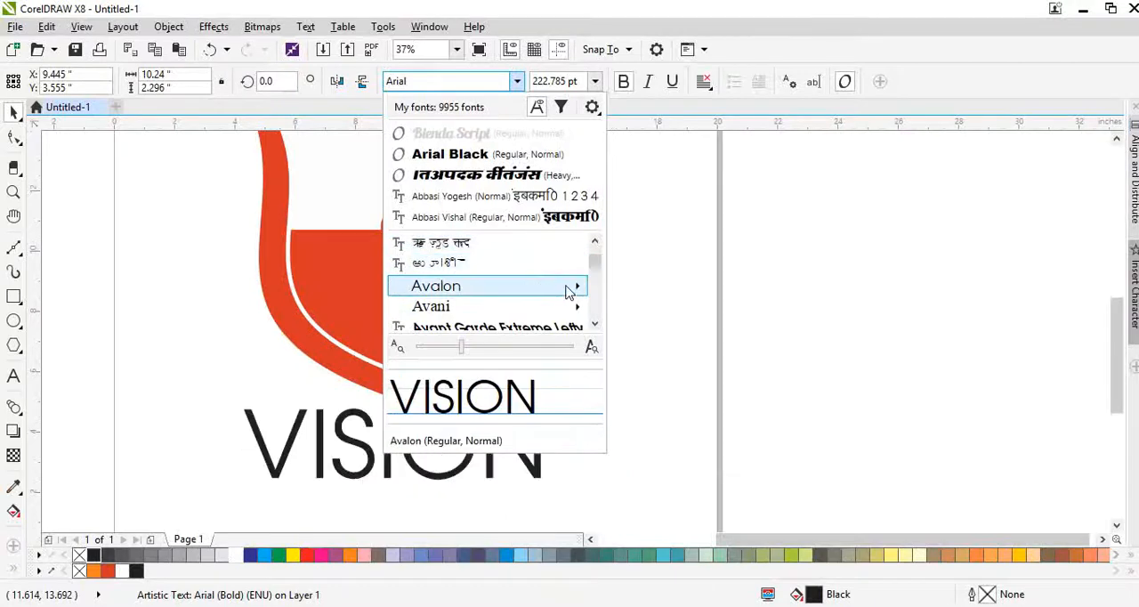
{"action": "mouse_move", "coordinate": [572, 286]}
{"action": "left_click", "coordinate": [669, 330]}
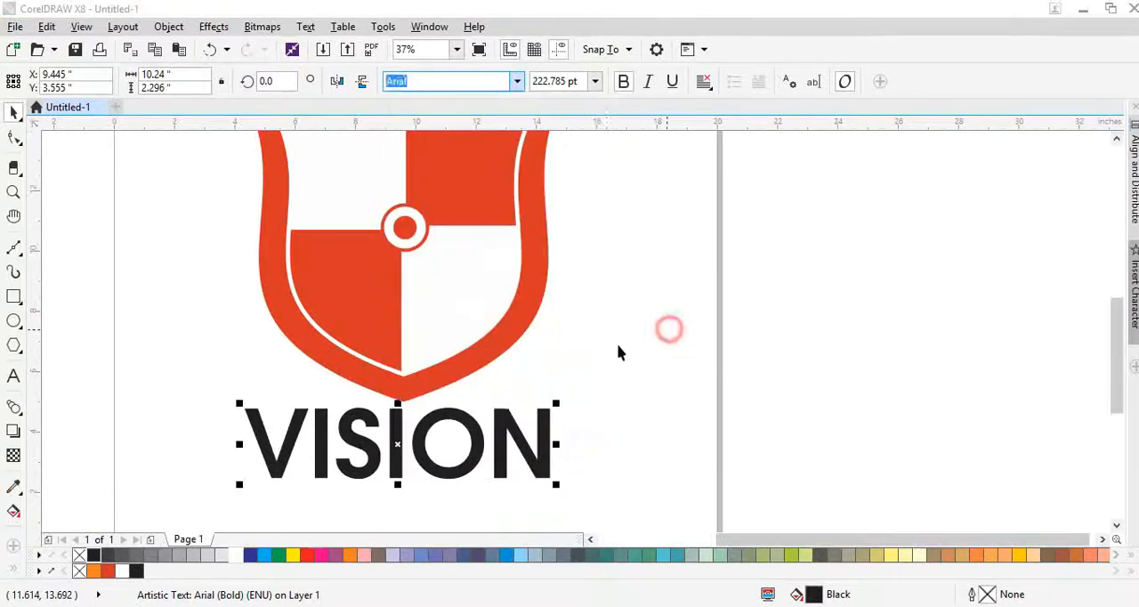
- Move the VISION text onto the shield's lower half and place a duplicate of it across the upper half
{"action": "left_click_drag", "start_coordinate": [525, 453], "coordinate": [604, 312]}
{"action": "scroll", "coordinate": [394, 287], "scroll_direction": "down", "scroll_amount": 2}
{"action": "scroll", "coordinate": [402, 287], "scroll_direction": "up", "scroll_amount": 2}
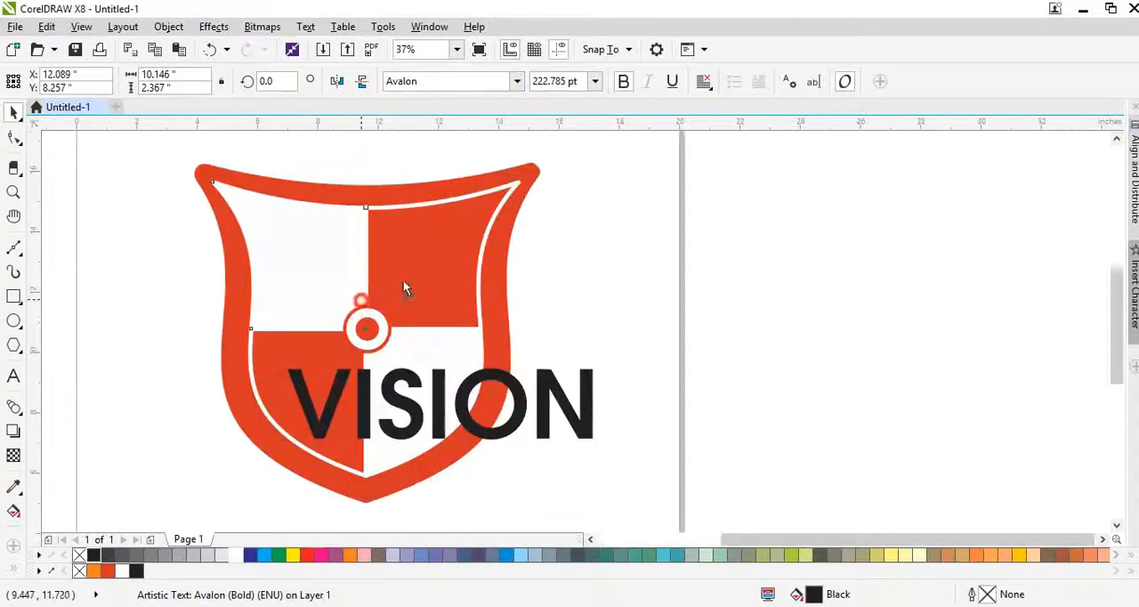
{"action": "left_click", "coordinate": [403, 287]}
{"action": "left_click_drag", "start_coordinate": [393, 390], "coordinate": [367, 242]}
{"action": "right_click", "coordinate": [366, 243]}
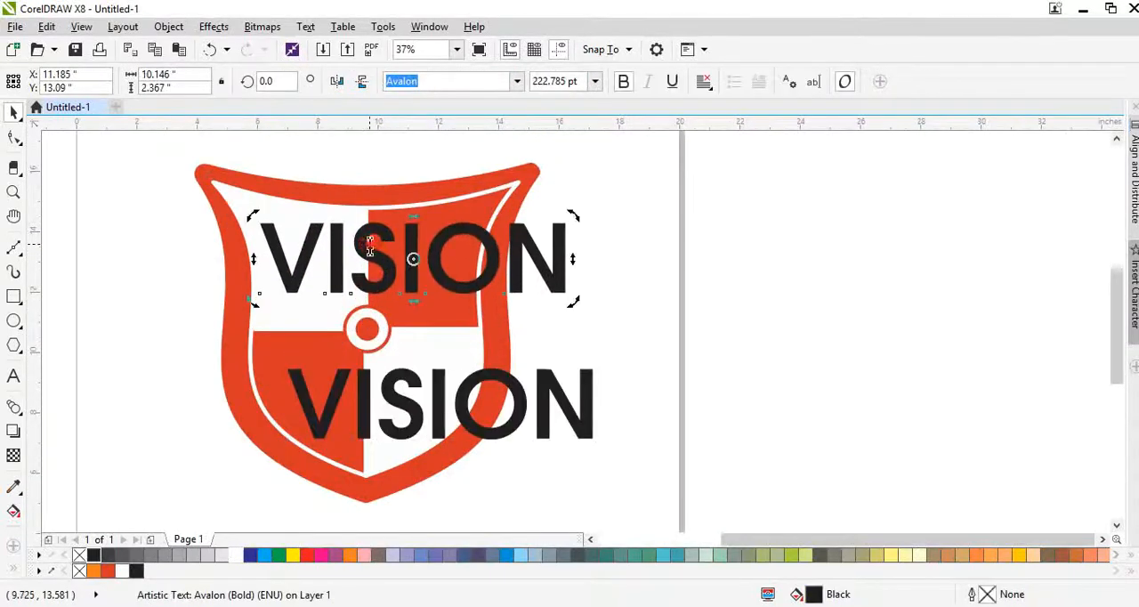
- Scale the upper VISION copy down to about 109 pt, keeping its upper-left corner in place
{"action": "double_click", "coordinate": [370, 243]}
{"action": "key", "text": "ctrl+a"}
{"action": "key", "text": "ctrl+space"}
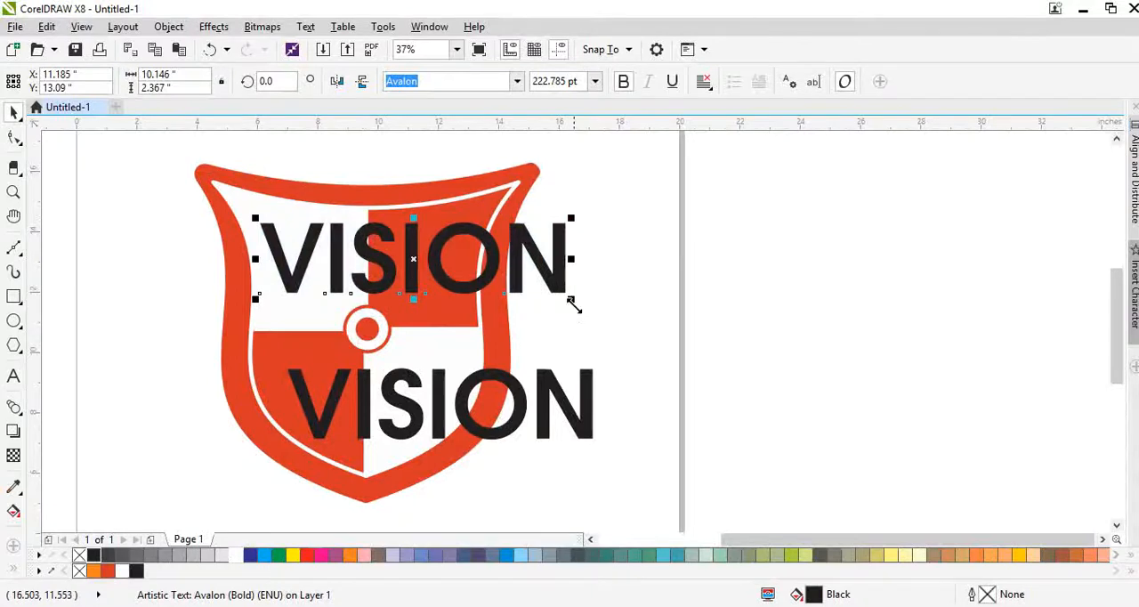
{"action": "left_click_drag", "start_coordinate": [570, 299], "coordinate": [411, 240]}
- Remove the last letters of the small upper VISION copy so that it reads VIS
{"action": "double_click", "coordinate": [354, 254]}
{"action": "key", "text": "BackSpace"}
{"action": "scroll", "coordinate": [343, 234], "scroll_direction": "up", "scroll_amount": 2}
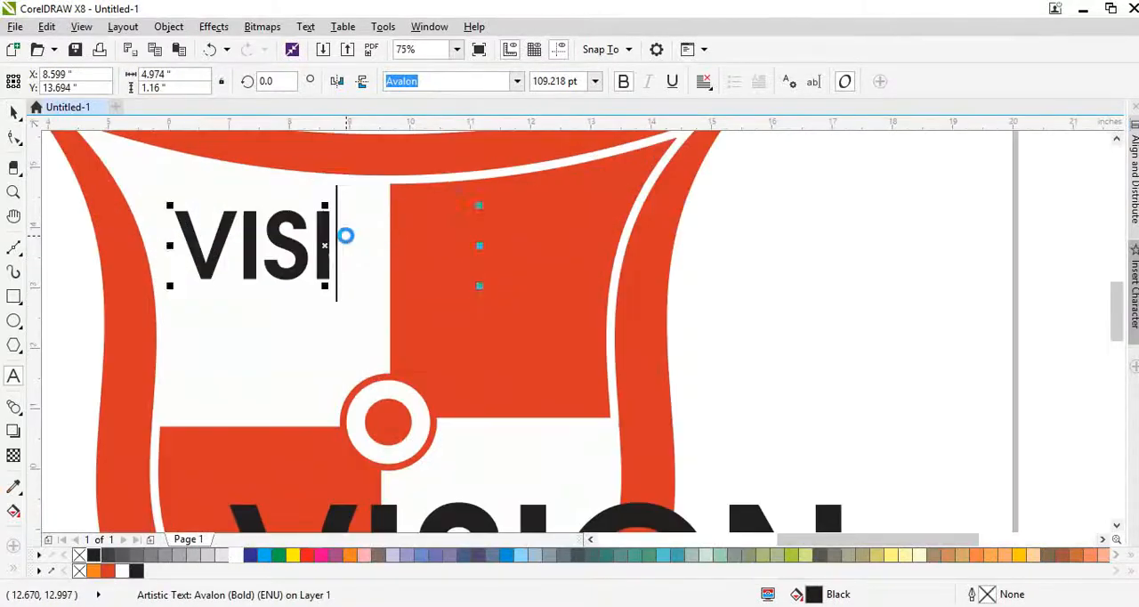
{"action": "key", "text": "BackSpace"}
{"action": "key", "text": "ctrl+space"}
- Enlarge the VIS text to about 226 pt, about 4.6 in wide, and position it across the shield's two upper quarters
{"action": "left_click_drag", "start_coordinate": [313, 287], "coordinate": [390, 345]}
{"action": "left_click", "coordinate": [497, 328], "text": "shift"}
{"action": "key", "text": "c"}
{"action": "left_click", "coordinate": [762, 344]}
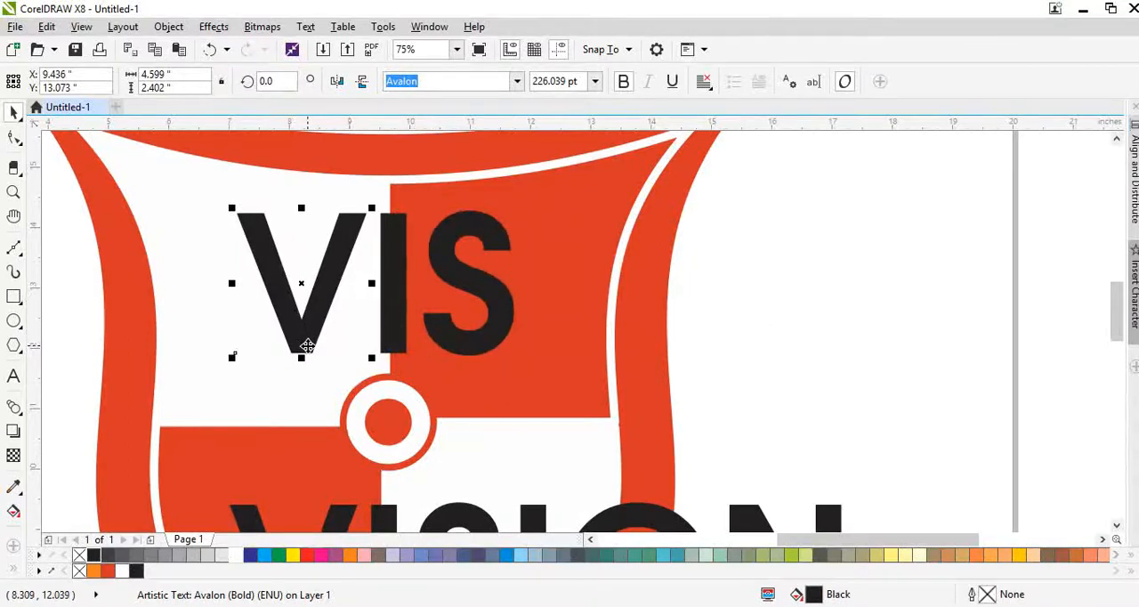
- Try stretching the V downward and bending VIS with straight-line and single-arc envelopes, and undo the distortions
{"action": "left_click_drag", "start_coordinate": [301, 359], "coordinate": [301, 402]}
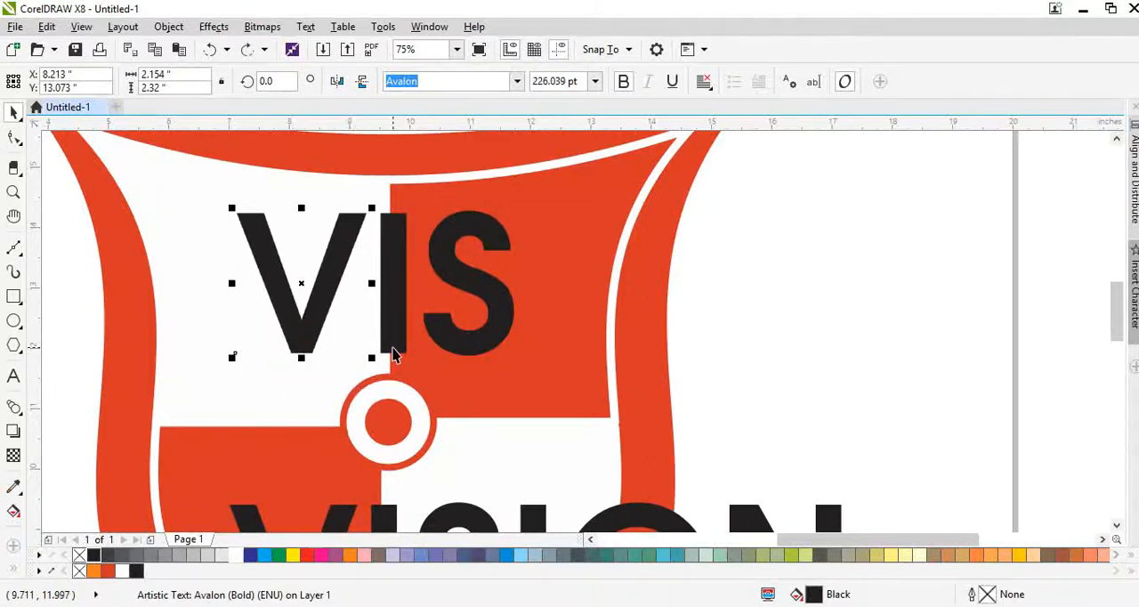
{"action": "left_click", "coordinate": [393, 348], "text": "shift"}
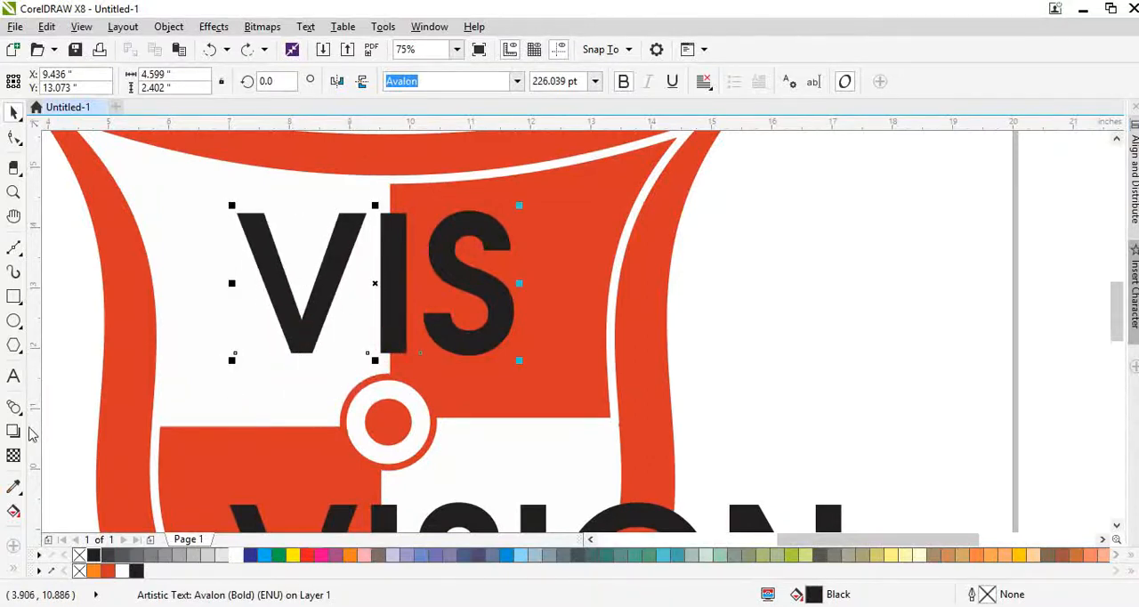
{"action": "left_click", "coordinate": [19, 412]}
{"action": "left_click", "coordinate": [72, 460]}
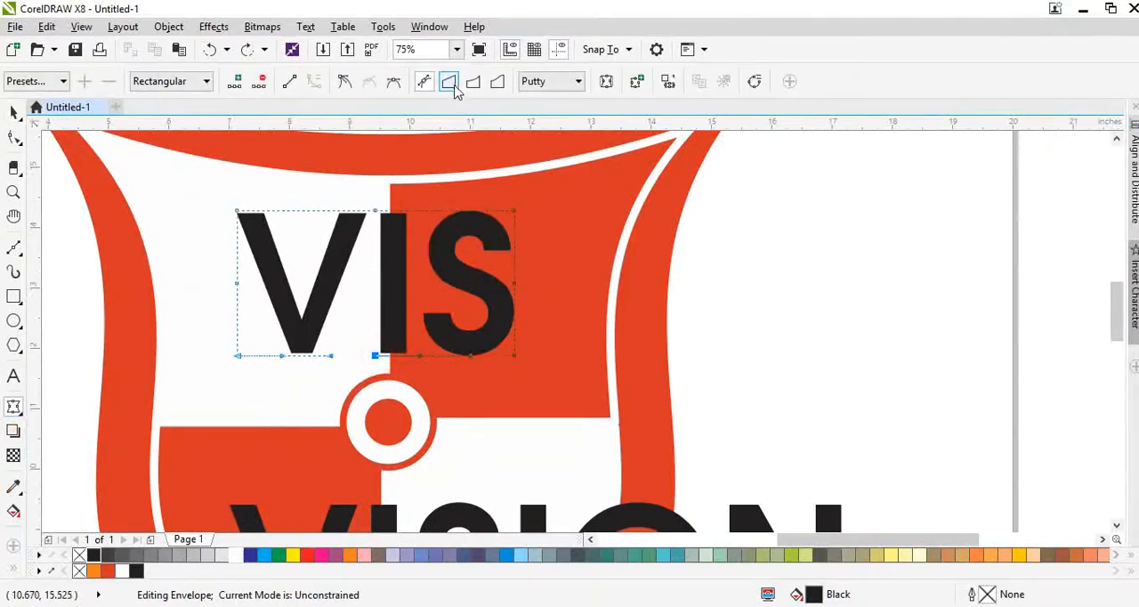
{"action": "left_click", "coordinate": [448, 81]}
{"action": "left_click_drag", "start_coordinate": [373, 357], "coordinate": [377, 329]}
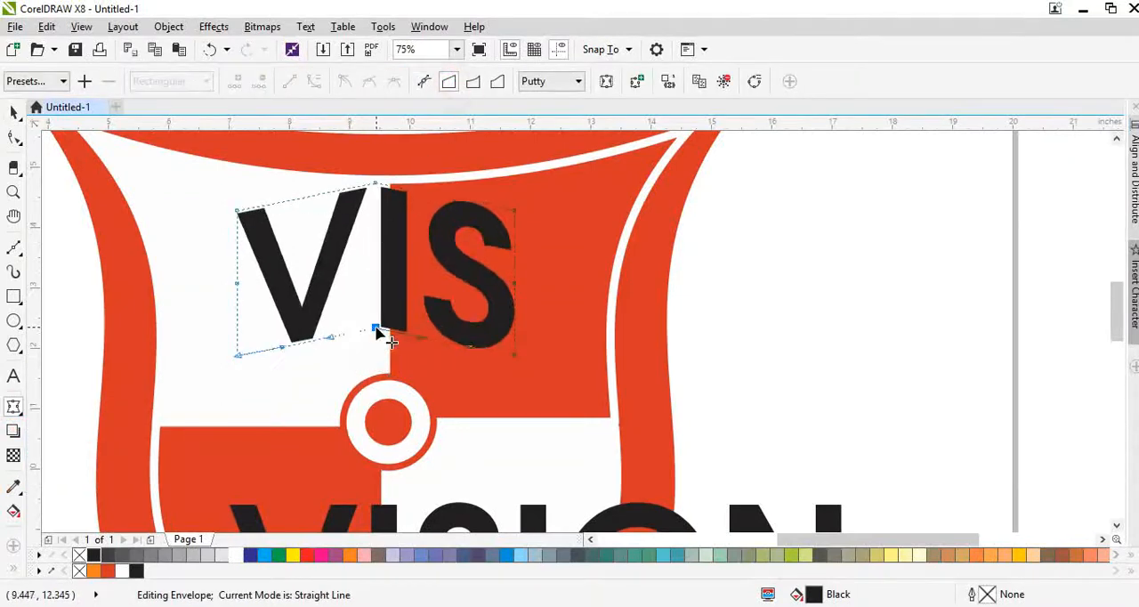
{"action": "key", "text": "ctrl+z"}
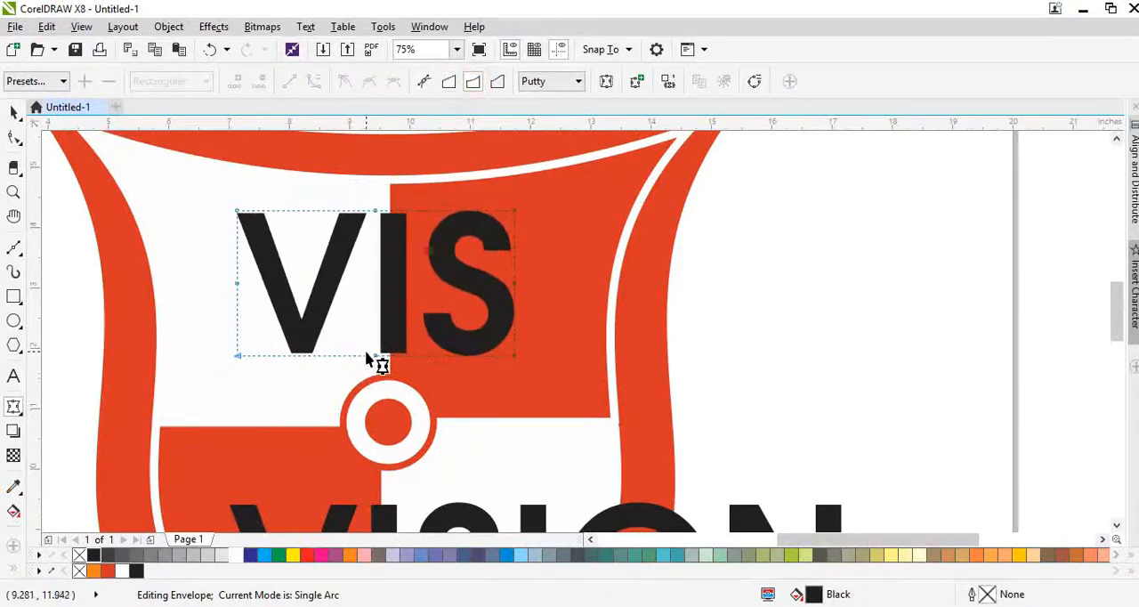
{"action": "left_click_drag", "start_coordinate": [374, 357], "coordinate": [380, 336]}
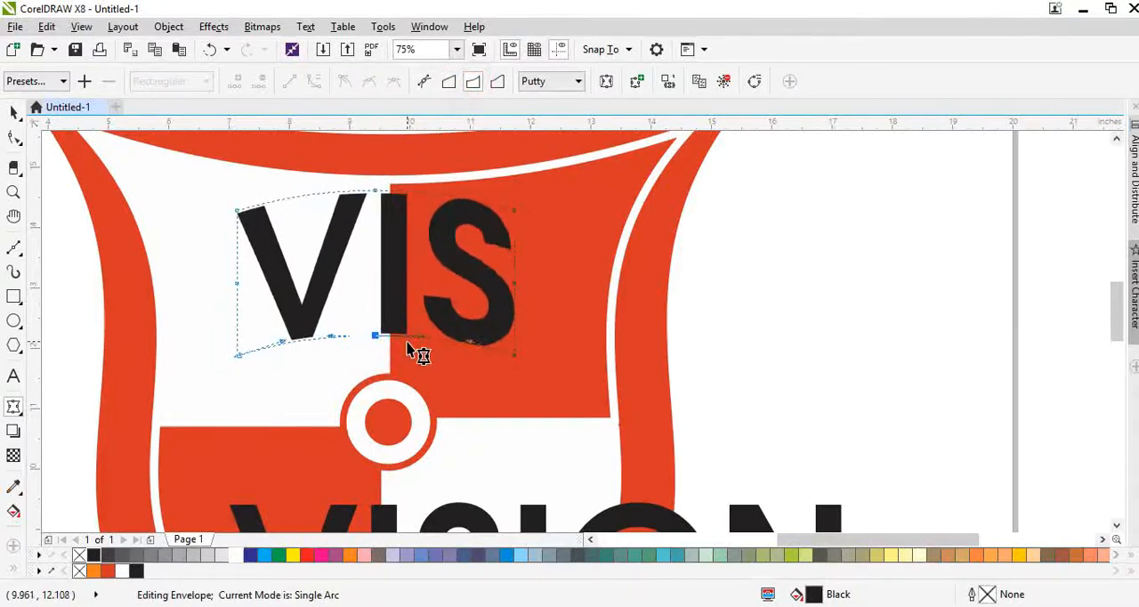
{"action": "key", "text": "ctrl+z"}
{"action": "key", "text": "ctrl+z"}
- Break VIS into separate letters and fill the V with the shield's red-orange and the S with white
{"action": "key", "text": "space"}
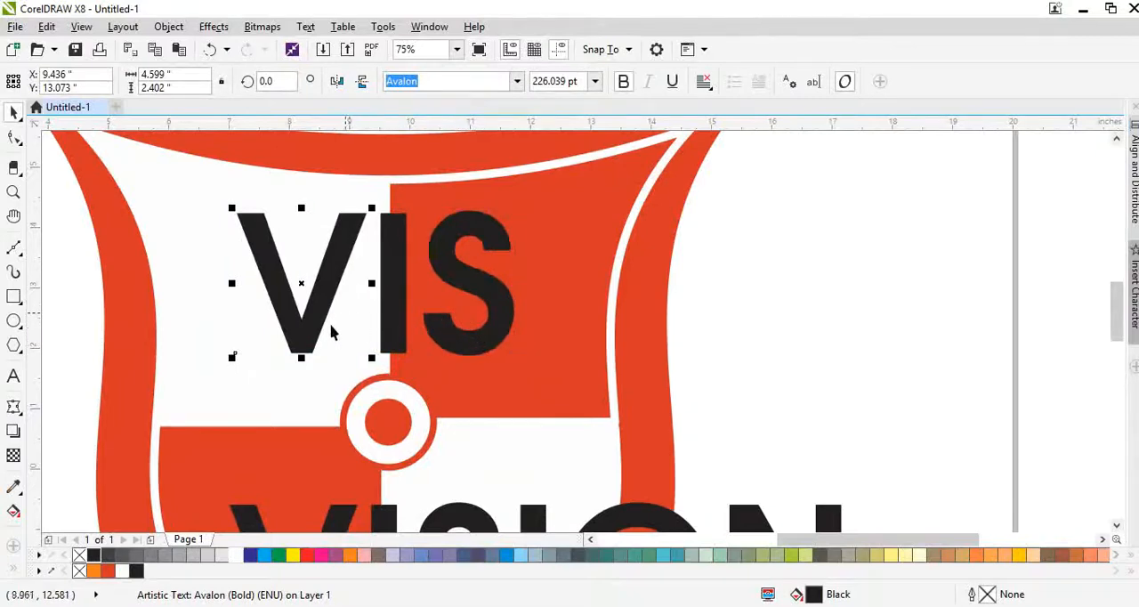
{"action": "left_click", "coordinate": [108, 570]}
{"action": "left_click", "coordinate": [454, 354]}
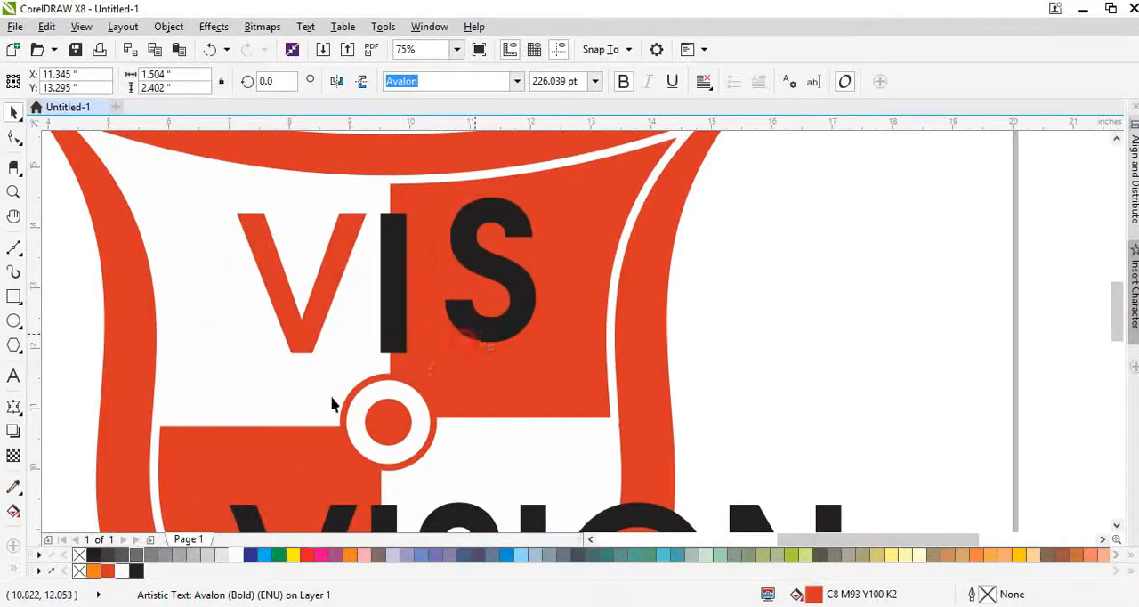
{"action": "left_click", "coordinate": [122, 572]}
{"action": "scroll", "coordinate": [351, 323], "scroll_direction": "up", "scroll_amount": 1}
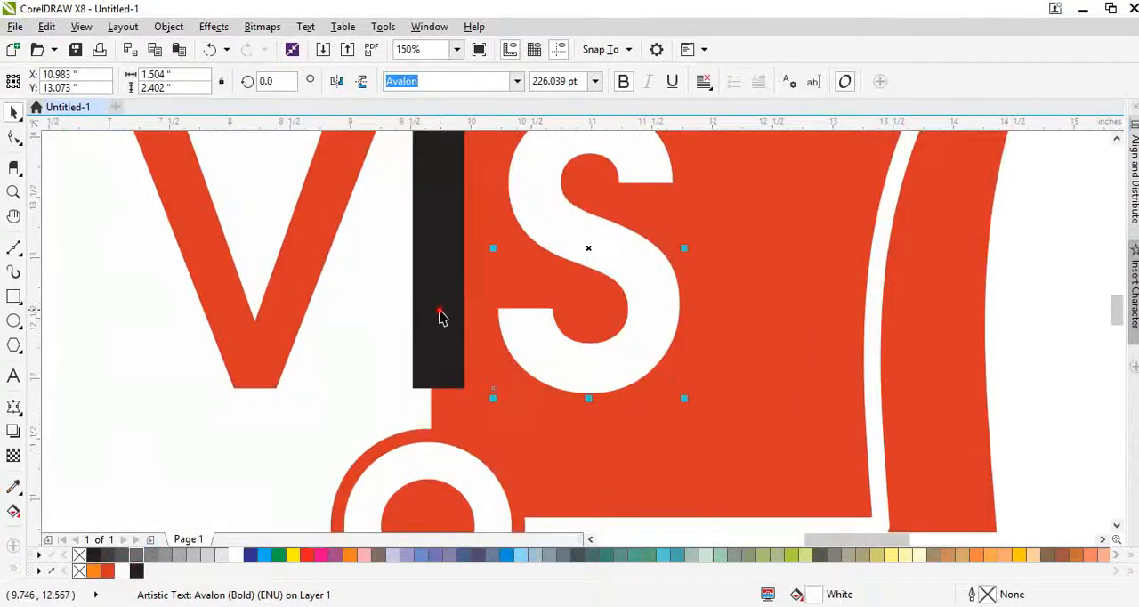
- Add a half-width copy about 0.22 in wide over the I's left side, filled red-orange, and fill the full-width I white
{"action": "left_click", "coordinate": [434, 320]}
{"action": "scroll", "coordinate": [433, 323], "scroll_direction": "down", "scroll_amount": 1}
{"action": "scroll", "coordinate": [437, 232], "scroll_direction": "up", "scroll_amount": 2}
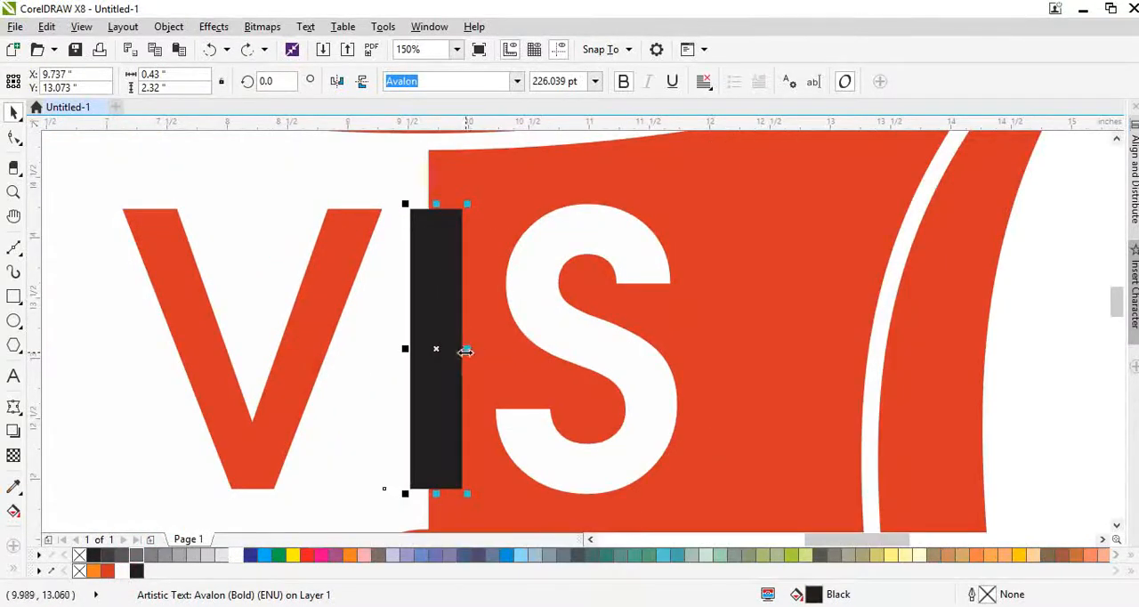
{"action": "left_click_drag", "start_coordinate": [465, 351], "coordinate": [437, 374]}
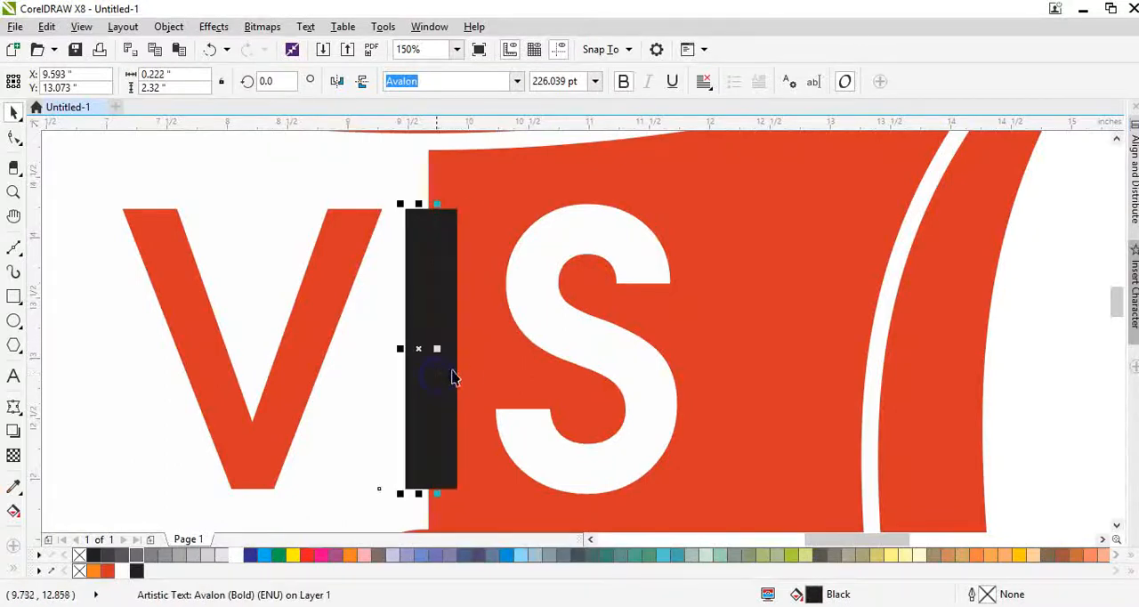
{"action": "left_click", "coordinate": [124, 572]}
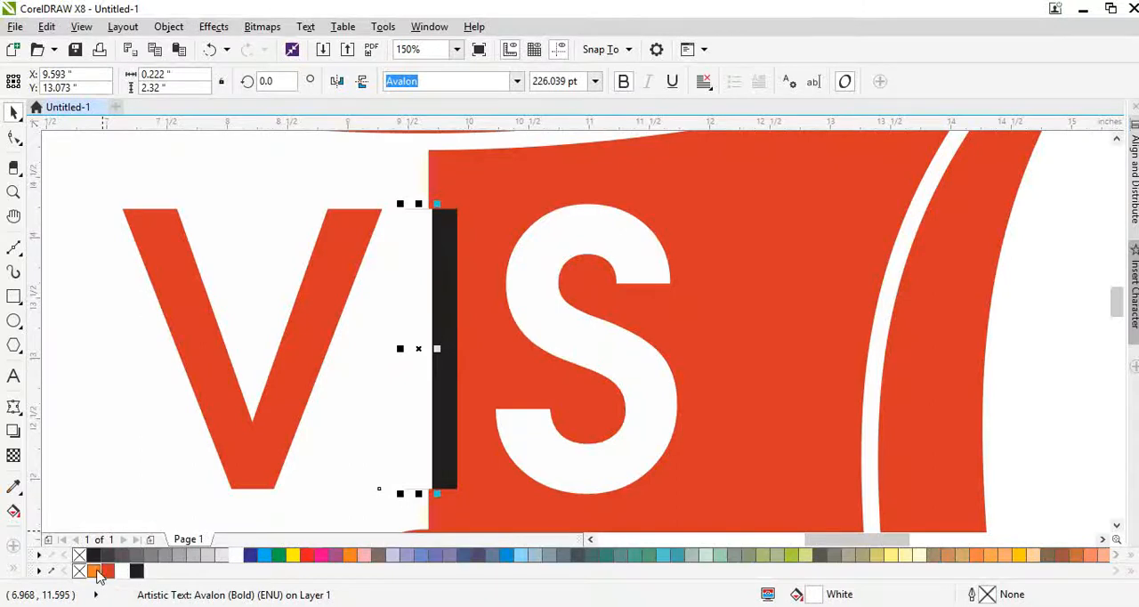
{"action": "left_click", "coordinate": [105, 570]}
{"action": "left_click", "coordinate": [444, 430]}
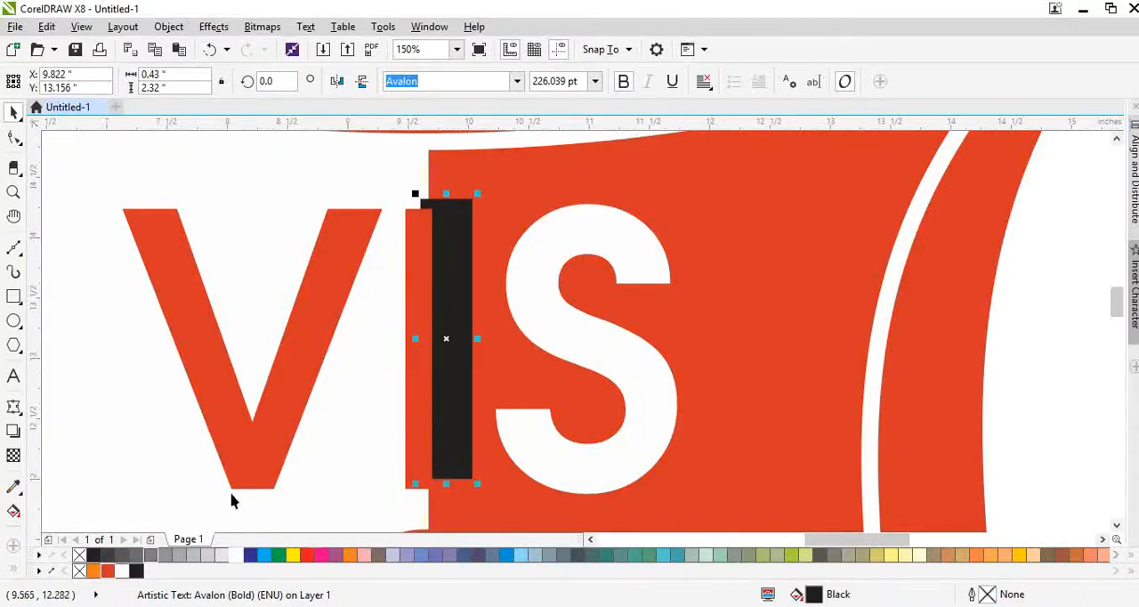
{"action": "left_click", "coordinate": [125, 572]}
{"action": "scroll", "coordinate": [440, 341], "scroll_direction": "down", "scroll_amount": 2}
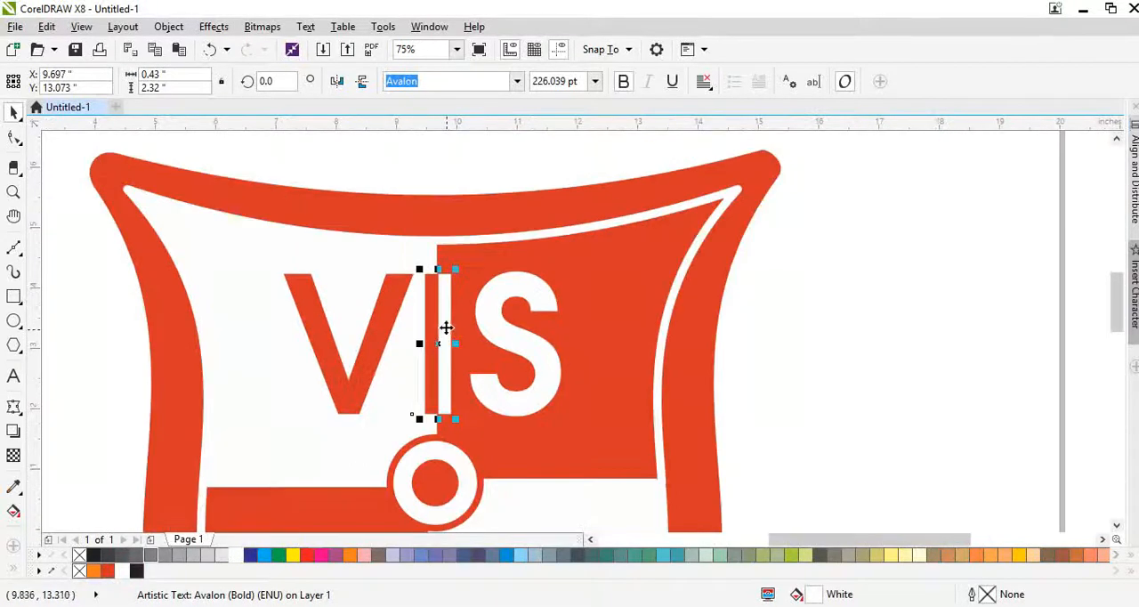
{"action": "scroll", "coordinate": [445, 325], "scroll_direction": "up", "scroll_amount": 2}
{"action": "left_click", "coordinate": [421, 298], "text": "shift"}
{"action": "scroll", "coordinate": [430, 271], "scroll_direction": "up", "scroll_amount": 2}
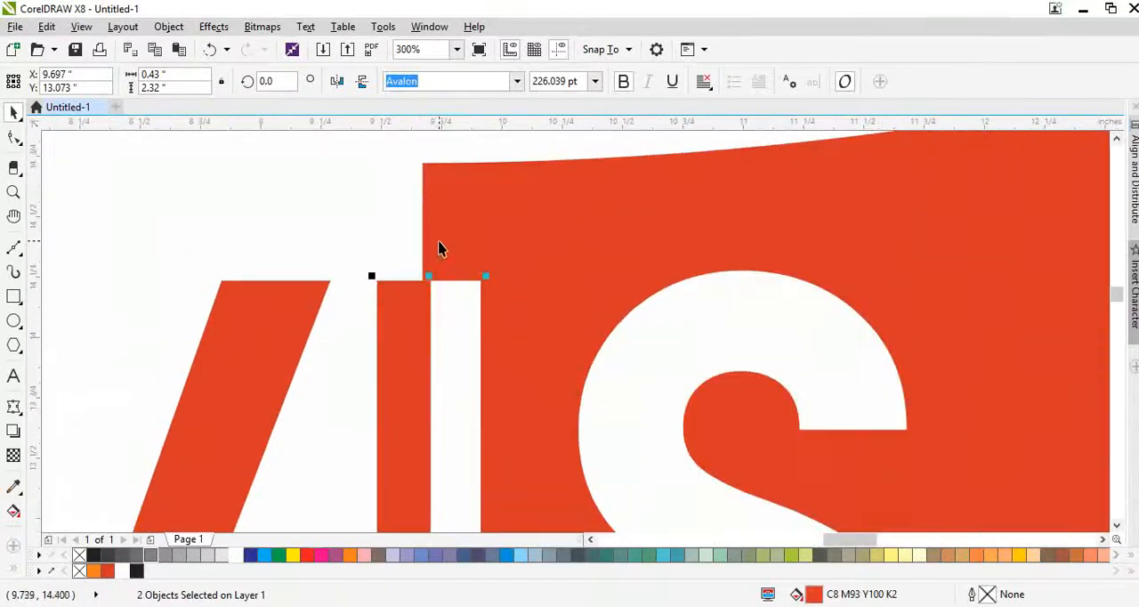
{"action": "left_click", "coordinate": [14, 299]}
{"action": "scroll", "coordinate": [381, 290], "scroll_direction": "down", "scroll_amount": 6}
{"action": "scroll", "coordinate": [380, 379], "scroll_direction": "up", "scroll_amount": 2}
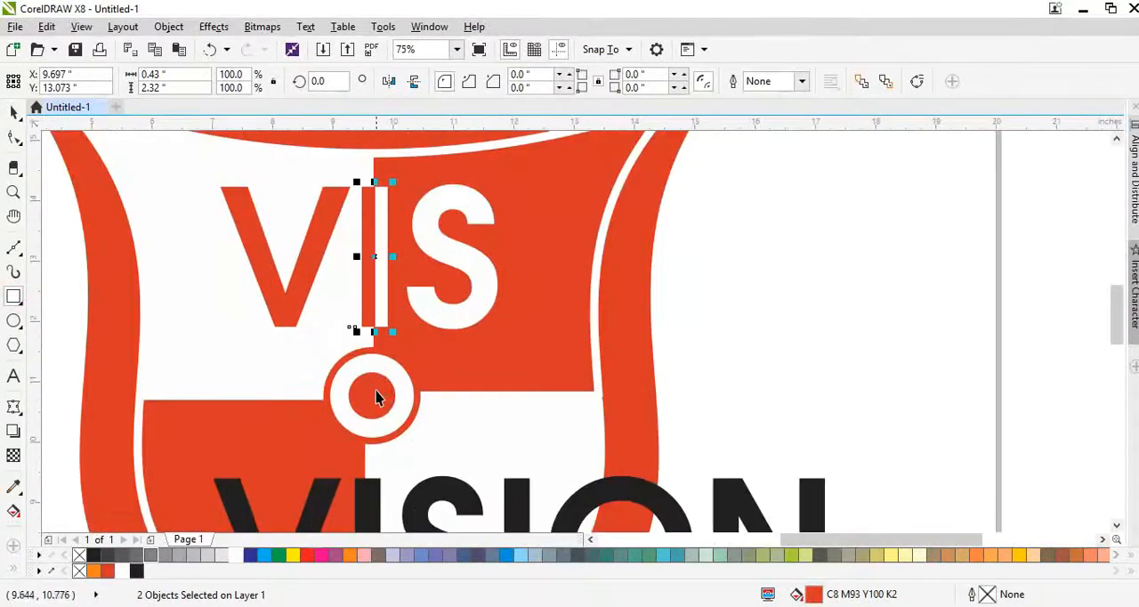
{"action": "key", "text": "space"}
- Copy the central ring and dot to the top of the I, shrink the copy to about 0.64 in, and position it as the letter's dot
{"action": "left_click", "coordinate": [375, 397]}
{"action": "left_click_drag", "start_coordinate": [375, 397], "coordinate": [376, 176]}
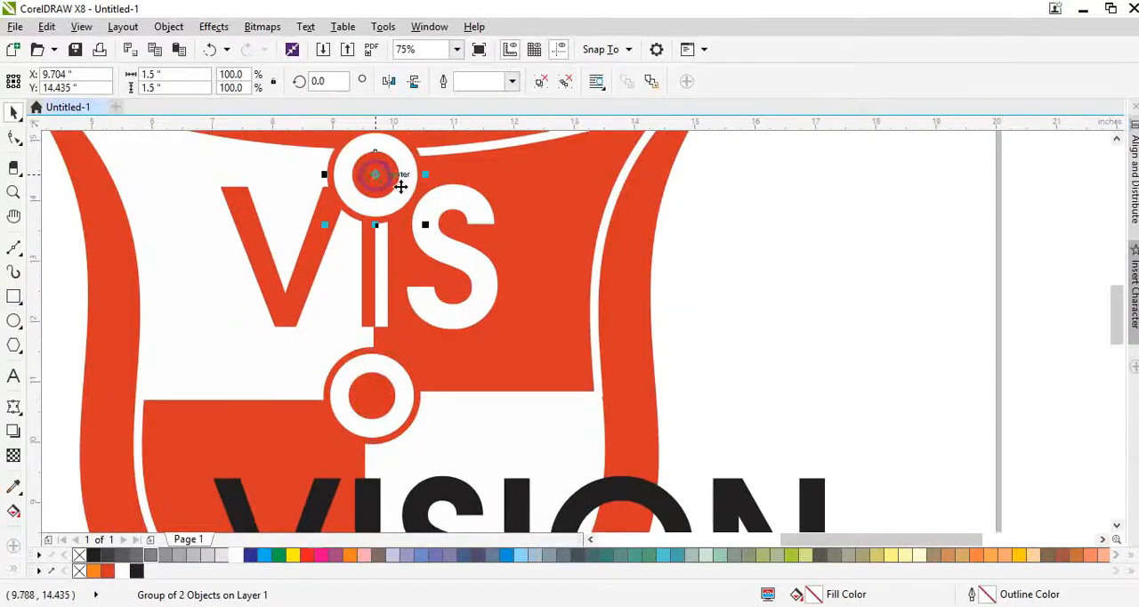
{"action": "left_click_drag", "start_coordinate": [423, 228], "coordinate": [401, 201]}
{"action": "scroll", "coordinate": [383, 203], "scroll_direction": "up", "scroll_amount": 6}
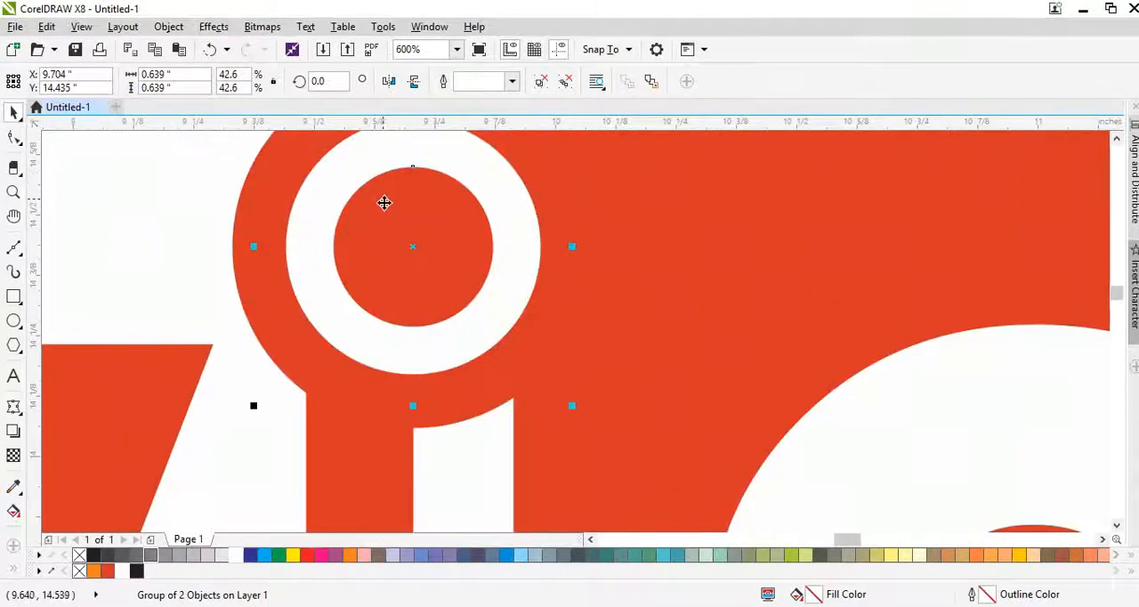
{"action": "scroll", "coordinate": [465, 295], "scroll_direction": "down", "scroll_amount": 4}
{"action": "scroll", "coordinate": [469, 318], "scroll_direction": "up", "scroll_amount": 2}
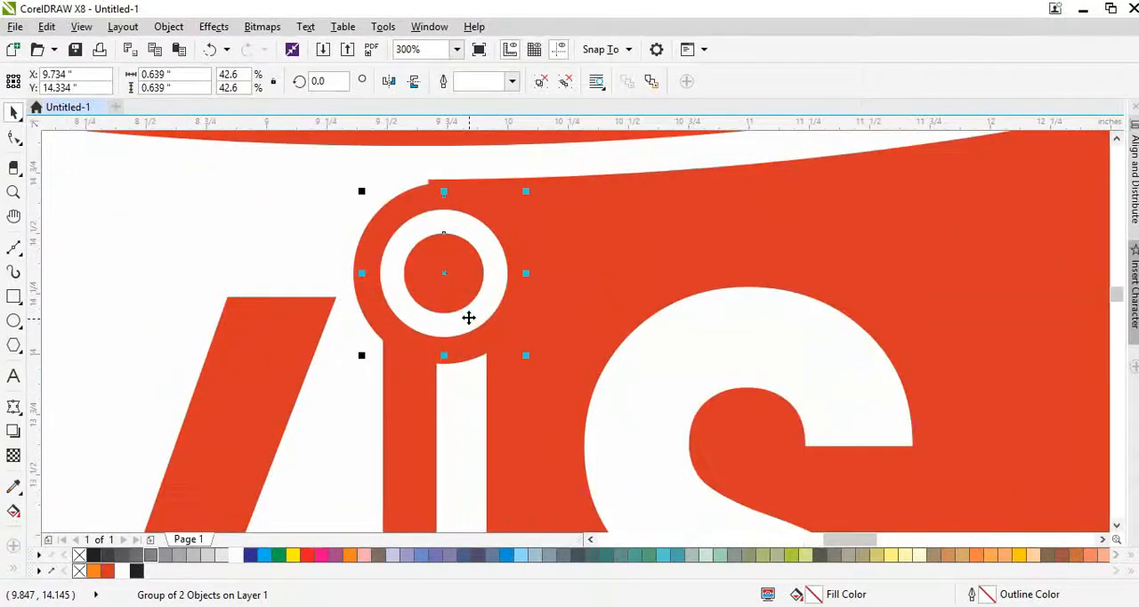
{"action": "scroll", "coordinate": [451, 283], "scroll_direction": "down", "scroll_amount": 2}
{"action": "scroll", "coordinate": [445, 305], "scroll_direction": "down", "scroll_amount": 4}
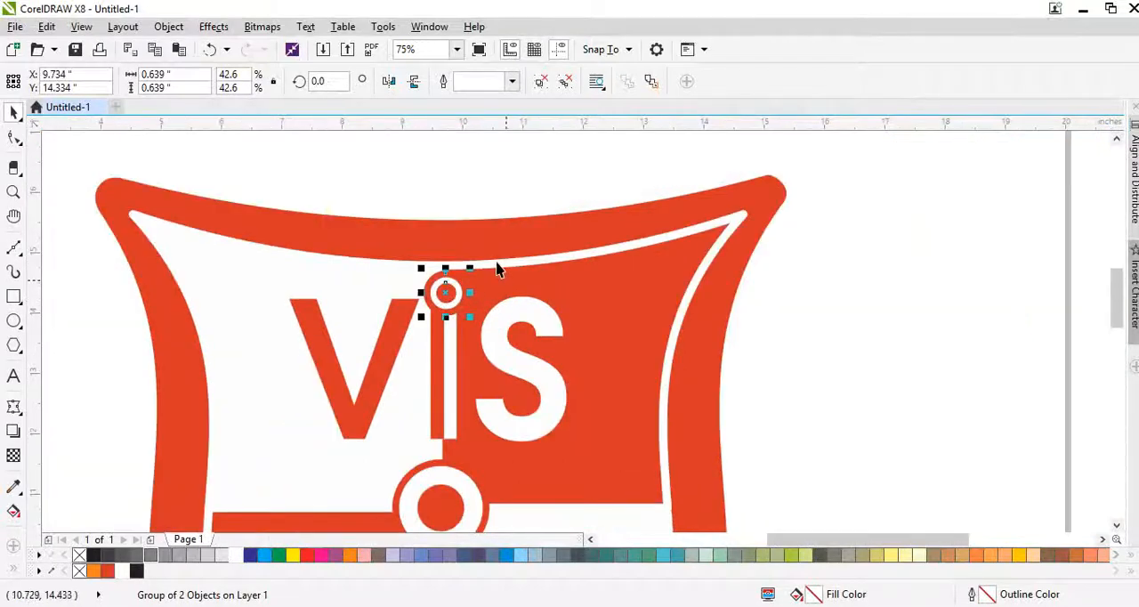
- Try shrinking the VISION lettering to about 3.97 in wide over the shield's bottom tip
{"action": "left_click", "coordinate": [559, 246]}
{"action": "key", "text": "shift+F2"}
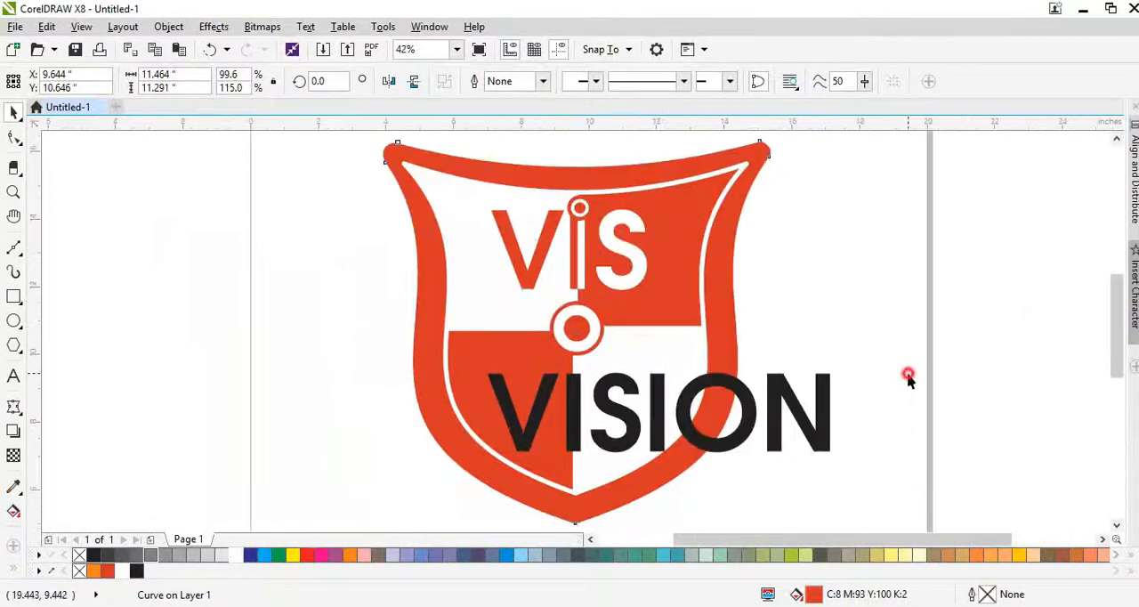
{"action": "left_click", "coordinate": [908, 378]}
{"action": "scroll", "coordinate": [634, 448], "scroll_direction": "up", "scroll_amount": 2}
{"action": "left_click", "coordinate": [627, 437]}
{"action": "scroll", "coordinate": [779, 430], "scroll_direction": "down", "scroll_amount": 3}
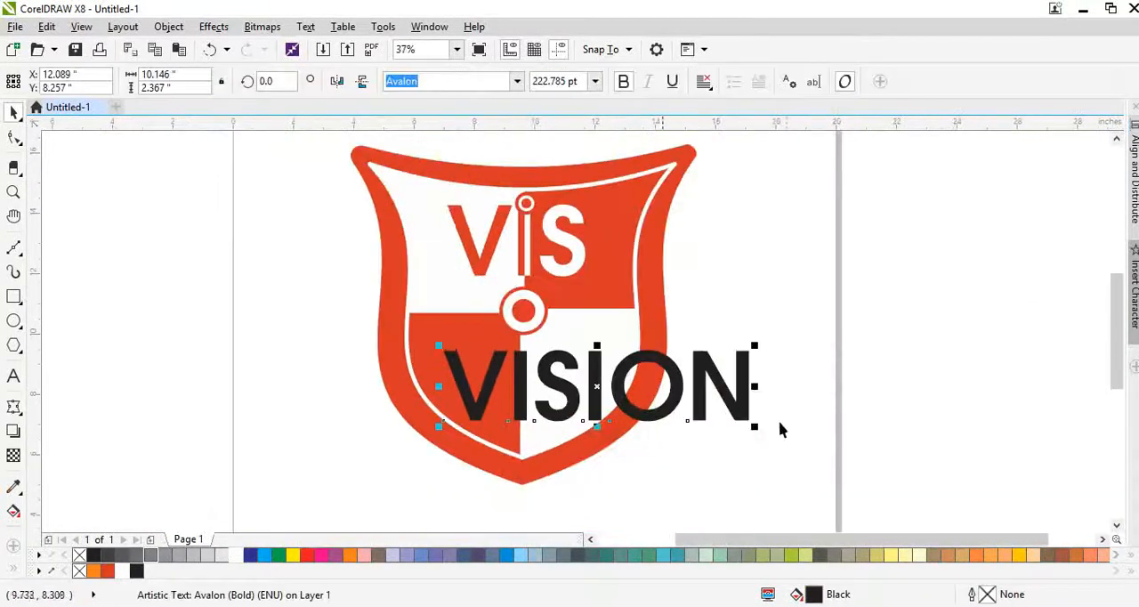
{"action": "left_click_drag", "start_coordinate": [764, 439], "coordinate": [579, 503]}
{"action": "scroll", "coordinate": [542, 433], "scroll_direction": "down", "scroll_amount": 3}
{"action": "scroll", "coordinate": [498, 436], "scroll_direction": "up", "scroll_amount": 6}
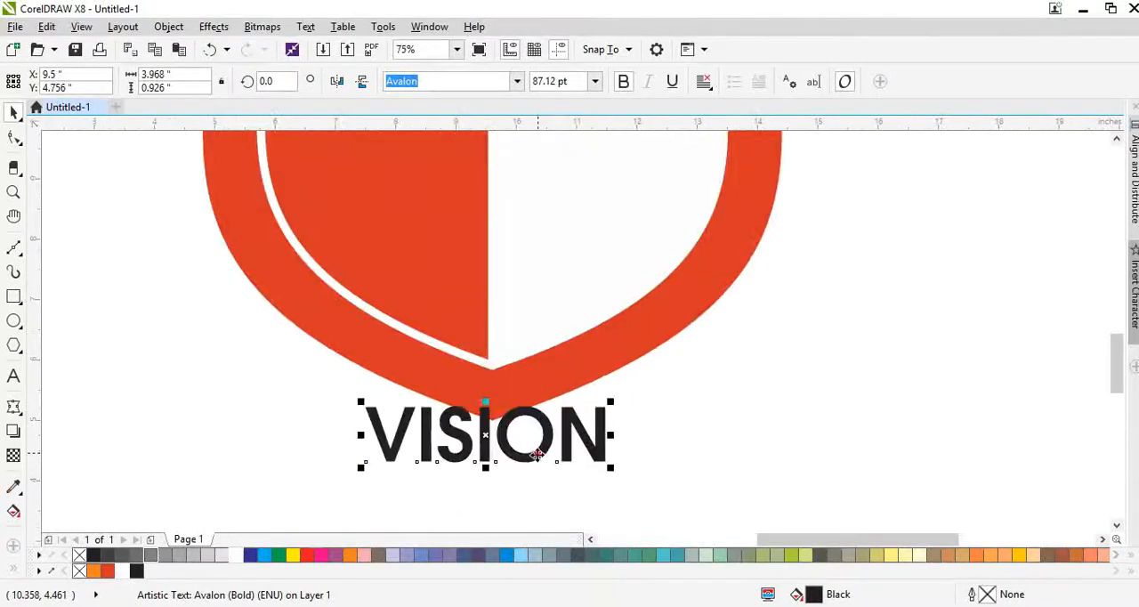
- Enlarge the VISION lettering and place it to the right of the shield's upper half
{"action": "scroll", "coordinate": [530, 474], "scroll_direction": "down", "scroll_amount": 2}
{"action": "left_click_drag", "start_coordinate": [530, 475], "coordinate": [753, 342]}
{"action": "scroll", "coordinate": [702, 347], "scroll_direction": "down", "scroll_amount": 3}
{"action": "scroll", "coordinate": [709, 335], "scroll_direction": "up", "scroll_amount": 3}
{"action": "left_click", "coordinate": [709, 336]}
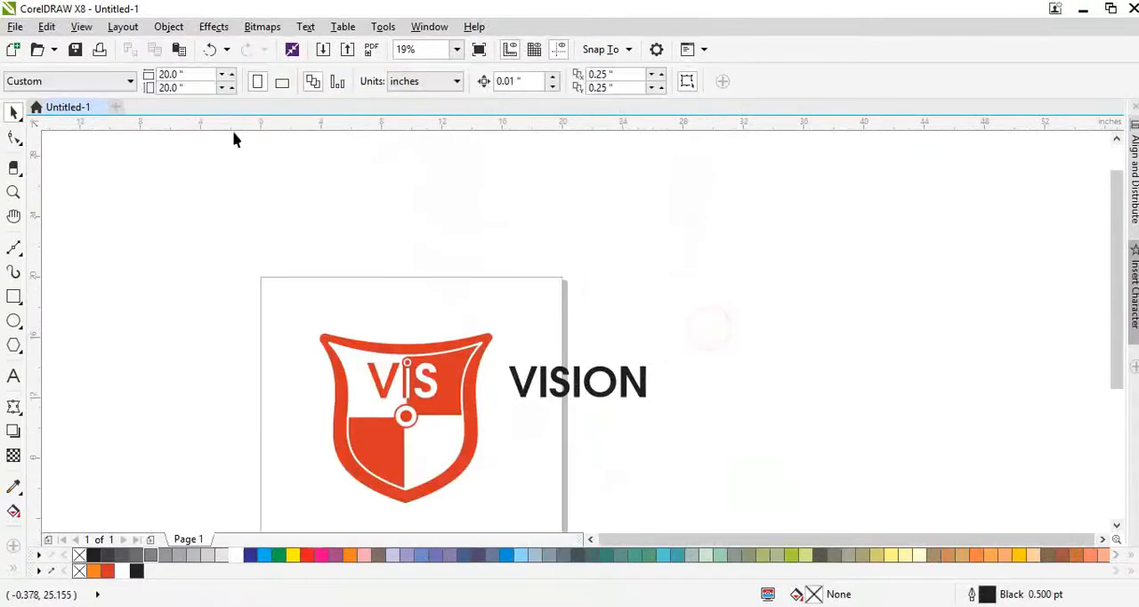
- Widen the page to 30 in and shift the shield and VISION lettering left together
{"action": "double_click", "coordinate": [196, 74]}
{"action": "type", "text": "30"}
{"action": "key", "text": "Return"}
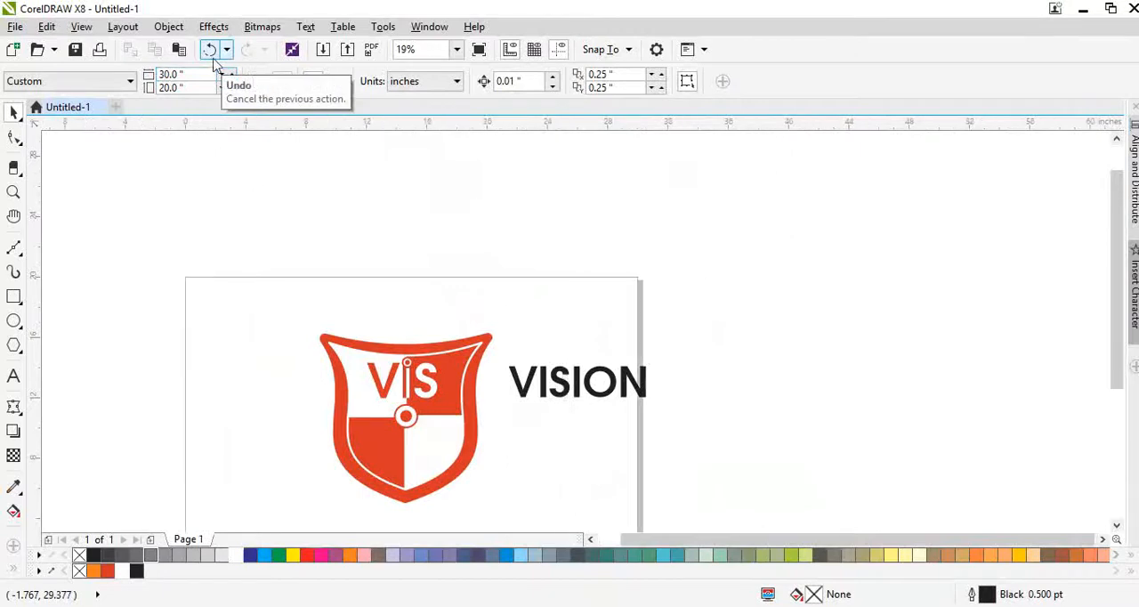
{"action": "key", "text": "ctrl+a"}
{"action": "left_click_drag", "start_coordinate": [427, 374], "coordinate": [349, 377]}
{"action": "left_click", "coordinate": [452, 466]}
{"action": "scroll", "coordinate": [433, 388], "scroll_direction": "up", "scroll_amount": 1}
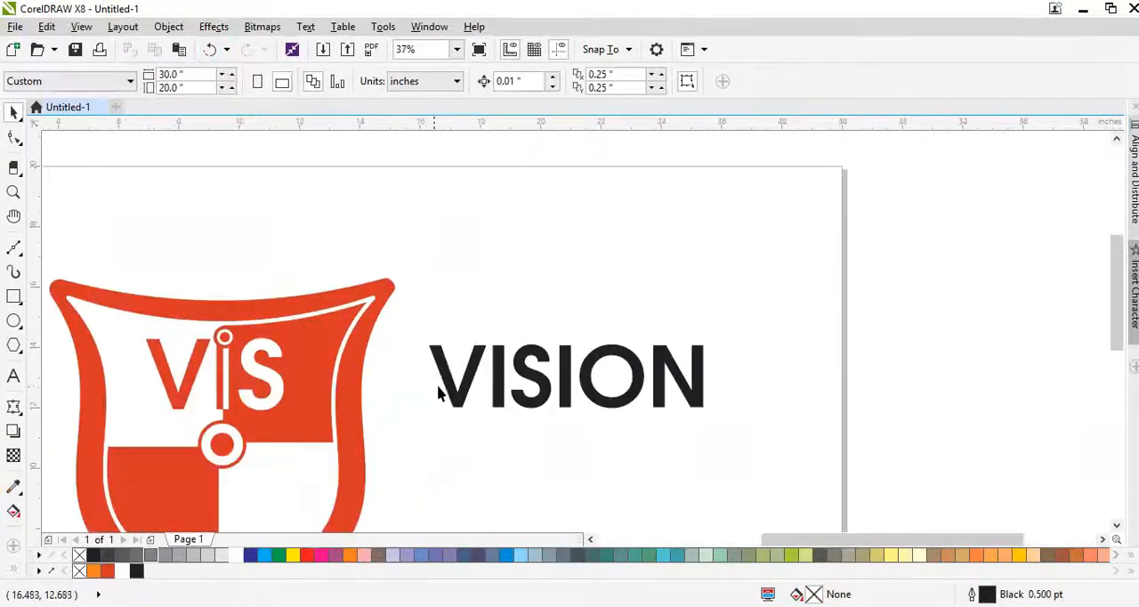
- Enlarge VISION to about 13.6 in wide and place a copy about 5.3 in wide beneath its left end
{"action": "left_click_drag", "start_coordinate": [453, 395], "coordinate": [403, 407]}
{"action": "left_click_drag", "start_coordinate": [669, 437], "coordinate": [667, 480]}
{"action": "scroll", "coordinate": [787, 443], "scroll_direction": "down", "scroll_amount": 1}
{"action": "right_click", "coordinate": [676, 440]}
{"action": "scroll", "coordinate": [667, 481], "scroll_direction": "up", "scroll_amount": 1}
- Replace the small copy's text with INTERNATIONAL on the first line and SCHOOL, on the second
{"action": "double_click", "coordinate": [666, 481]}
{"action": "key", "text": "ctrl+a"}
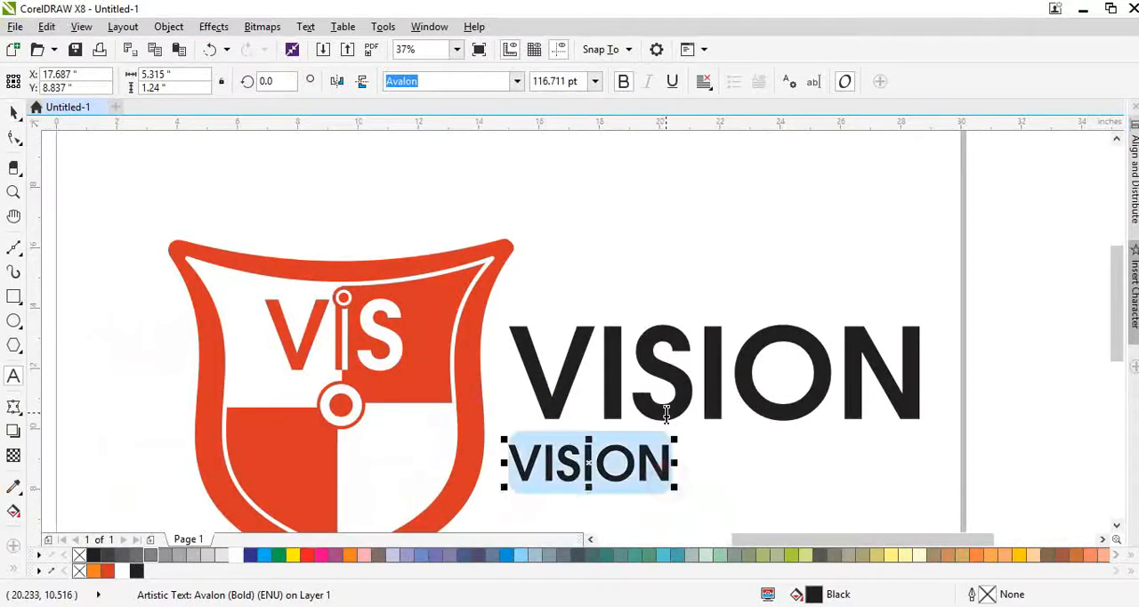
{"action": "type", "text": "INT"}
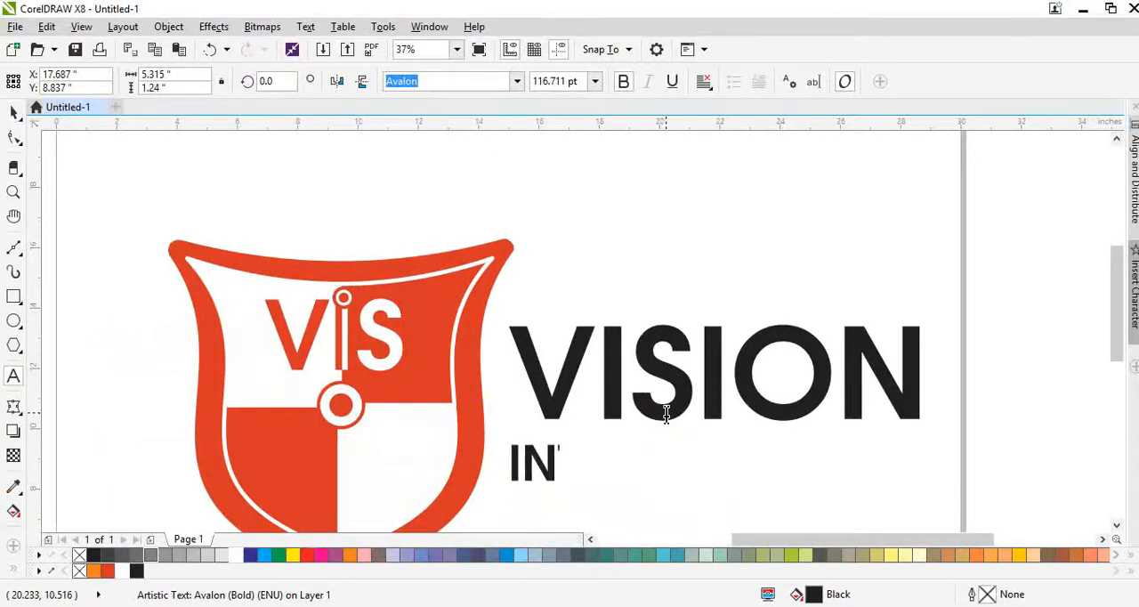
{"action": "type", "text": "ERMN"}
{"action": "key", "text": "BackSpace"}
{"action": "key", "text": "BackSpace"}
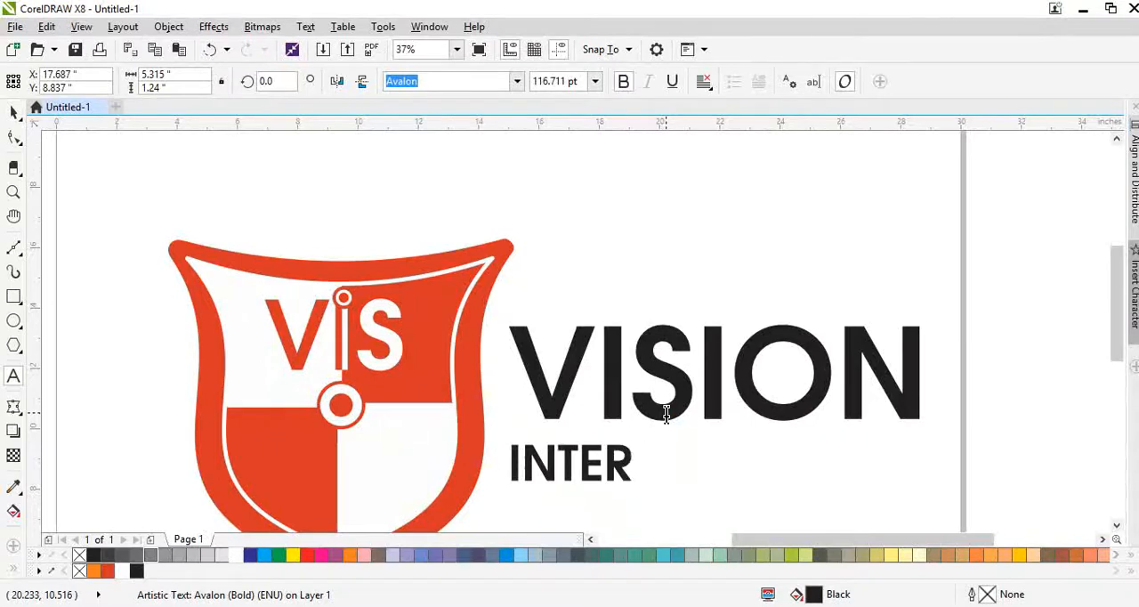
{"action": "type", "text": "NATIONAL"}
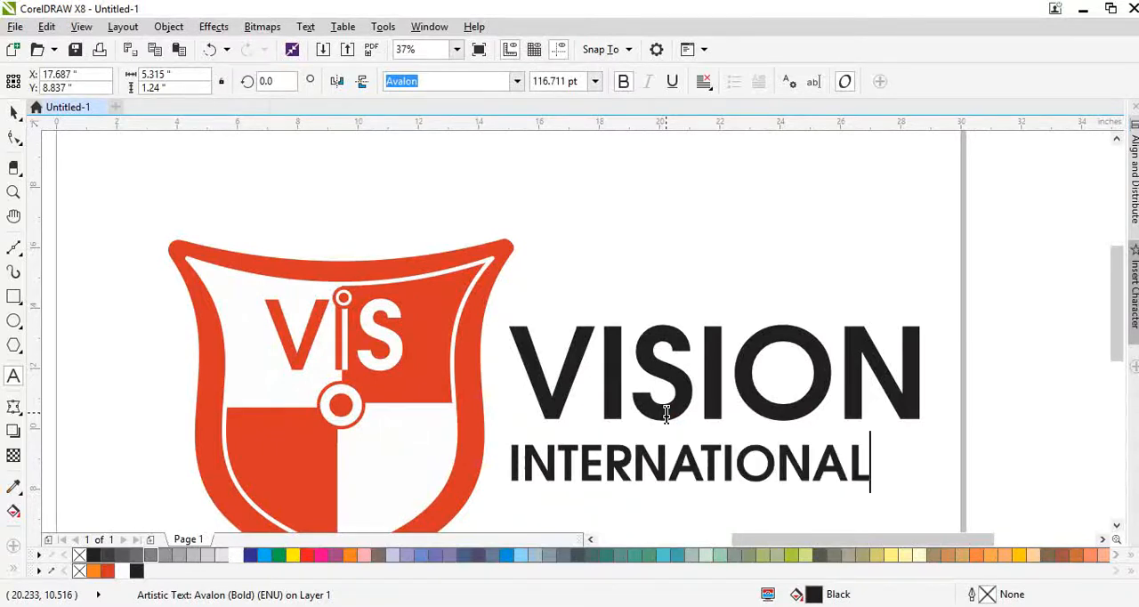
{"action": "key", "text": "Return"}
{"action": "type", "text": "OO"}
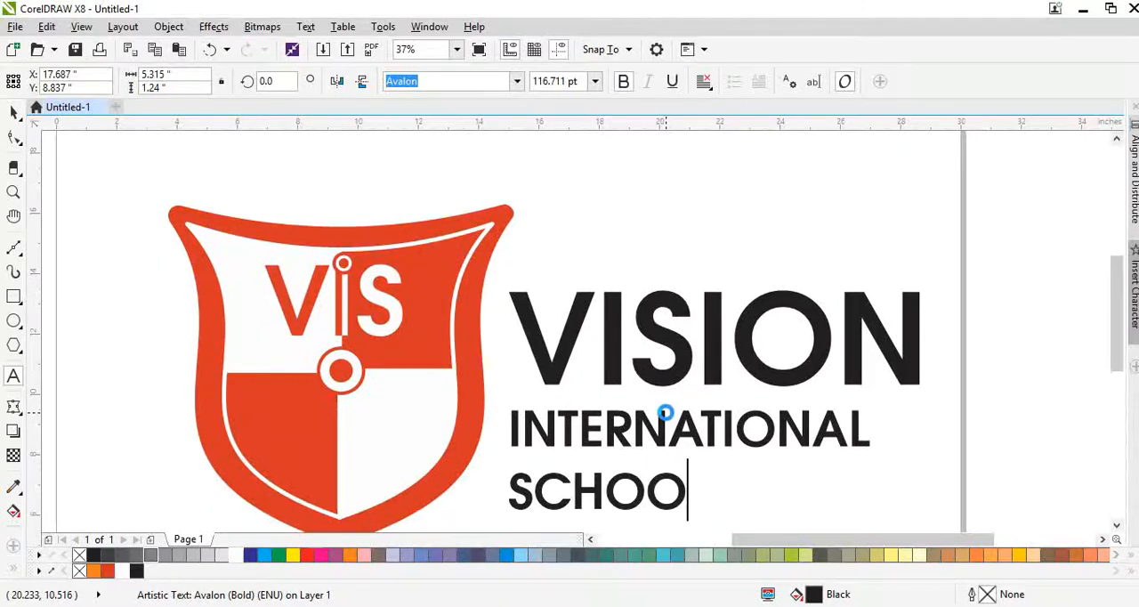
{"action": "type", "text": "L,"}
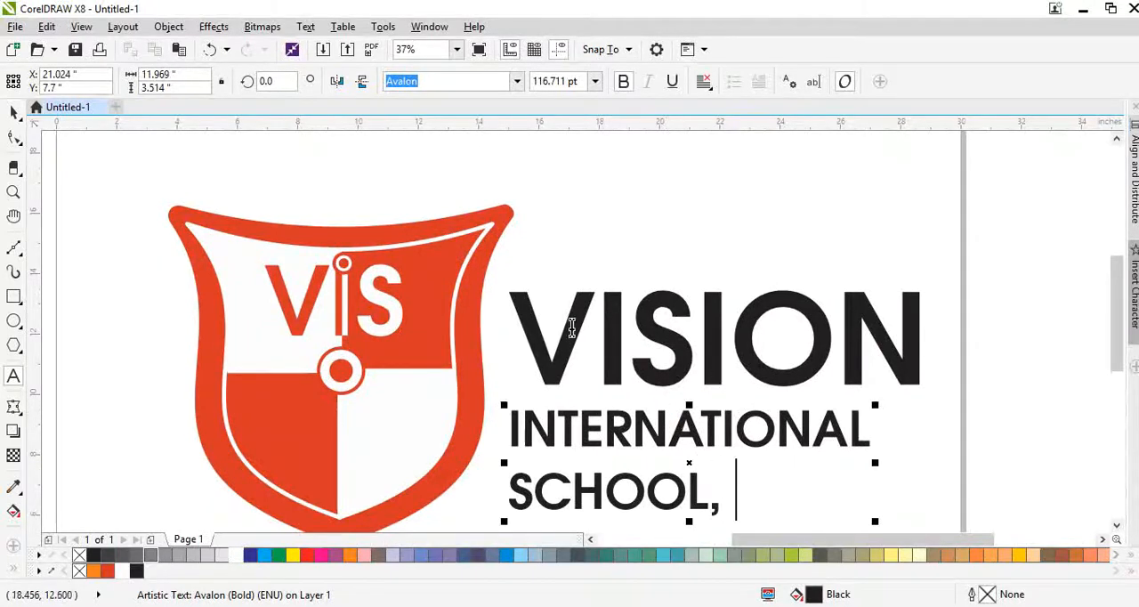
- Tighten the line spacing of the two-line school text and align its left edge with VISION
{"action": "key", "text": "F10"}
{"action": "left_click_drag", "start_coordinate": [503, 522], "coordinate": [503, 509]}
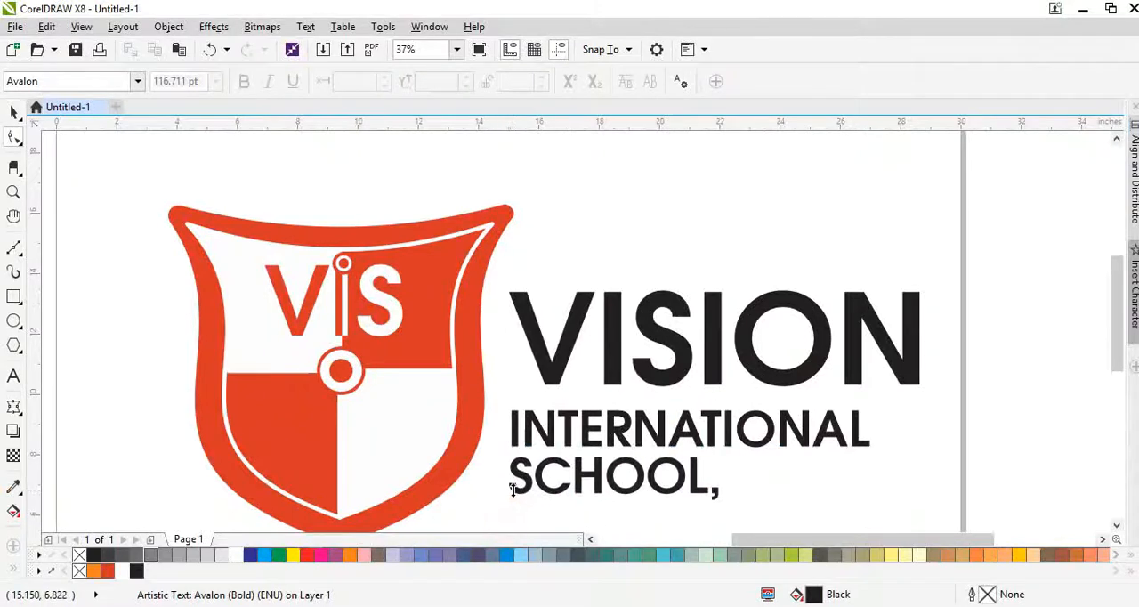
{"action": "key", "text": "space"}
{"action": "left_click", "coordinate": [548, 378], "text": "shift"}
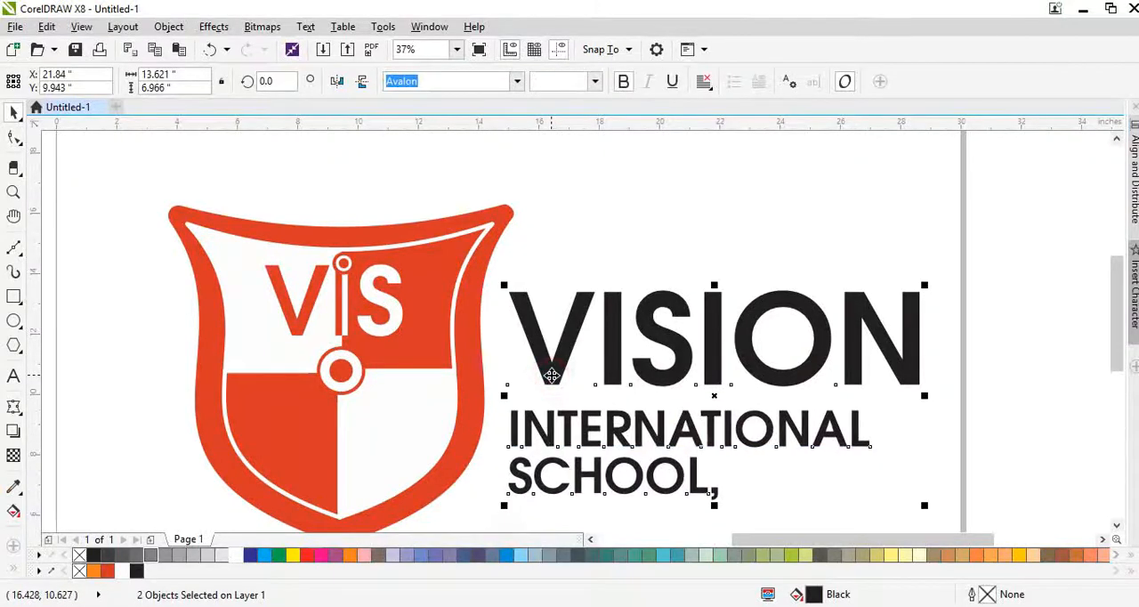
{"action": "scroll", "coordinate": [534, 392], "scroll_direction": "down", "scroll_amount": 2}
{"action": "left_click", "coordinate": [676, 452]}
{"action": "scroll", "coordinate": [621, 441], "scroll_direction": "up", "scroll_amount": 2}
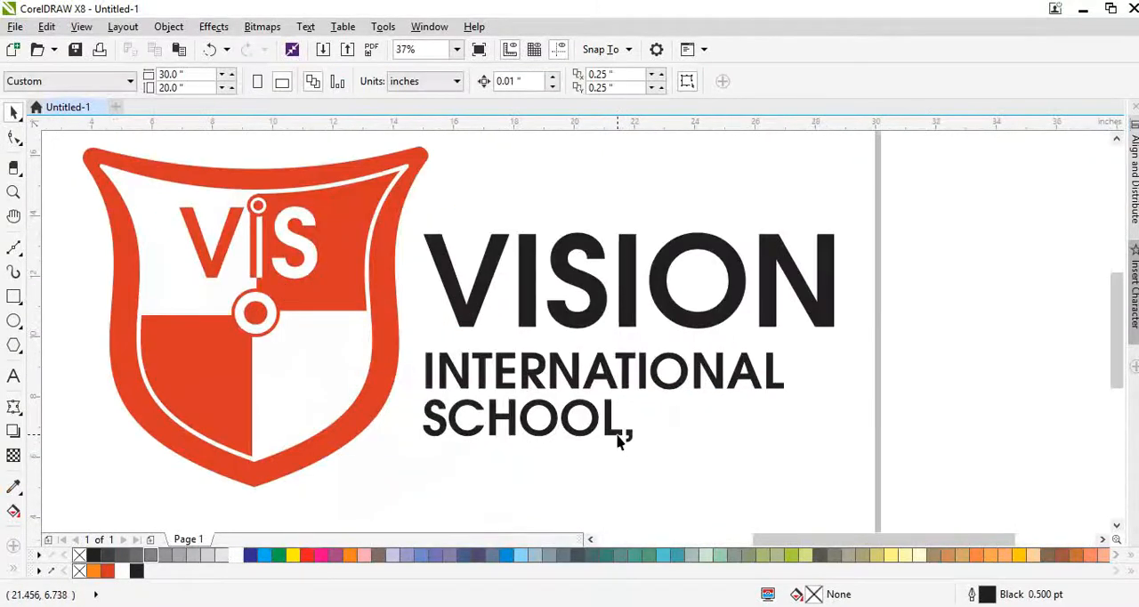
- Add MOHALI after SCHOOL, on the second line of the school text
{"action": "left_click", "coordinate": [621, 434]}
{"action": "key", "text": "F8"}
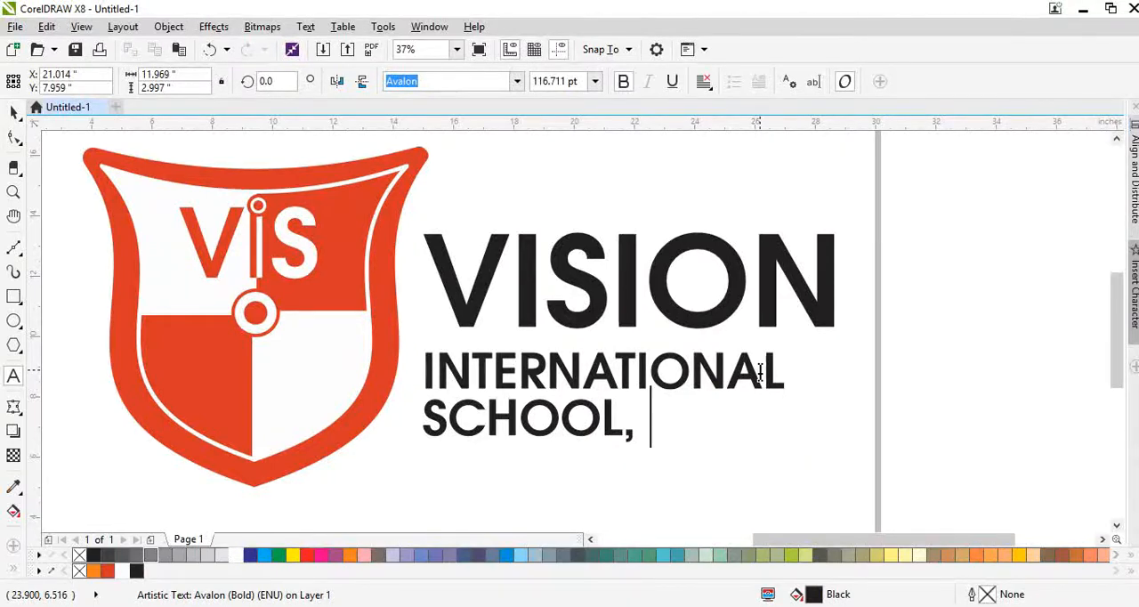
{"action": "type", "text": "MOHALI"}
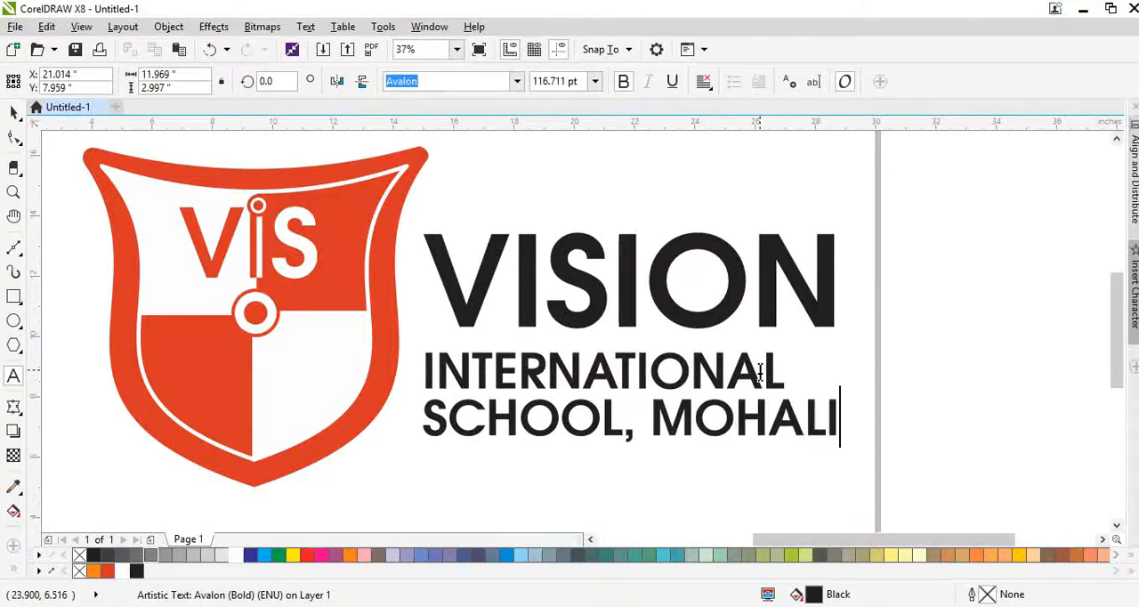
{"action": "key", "text": "ctrl+space"}
{"action": "scroll", "coordinate": [658, 378], "scroll_direction": "down", "scroll_amount": 2}
{"action": "scroll", "coordinate": [661, 375], "scroll_direction": "up", "scroll_amount": 2}
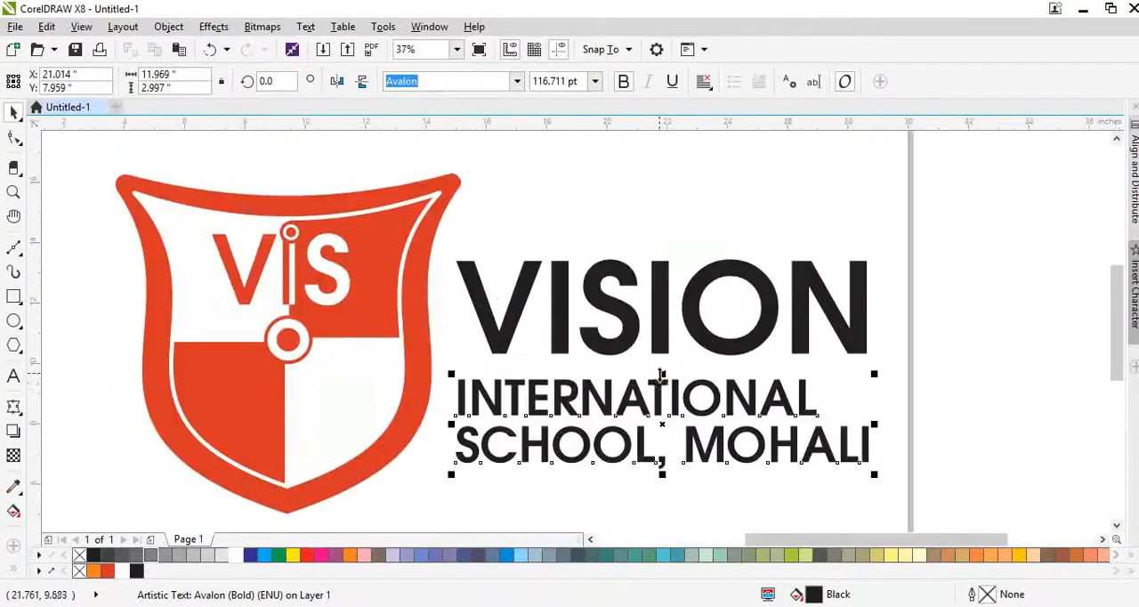
- Right-justify the school text, align its right edge with VISION, and move it slightly closer to the lettering
{"action": "left_click", "coordinate": [658, 383]}
{"action": "key", "text": "ctrl+r"}
{"action": "left_click", "coordinate": [655, 336], "text": "shift"}
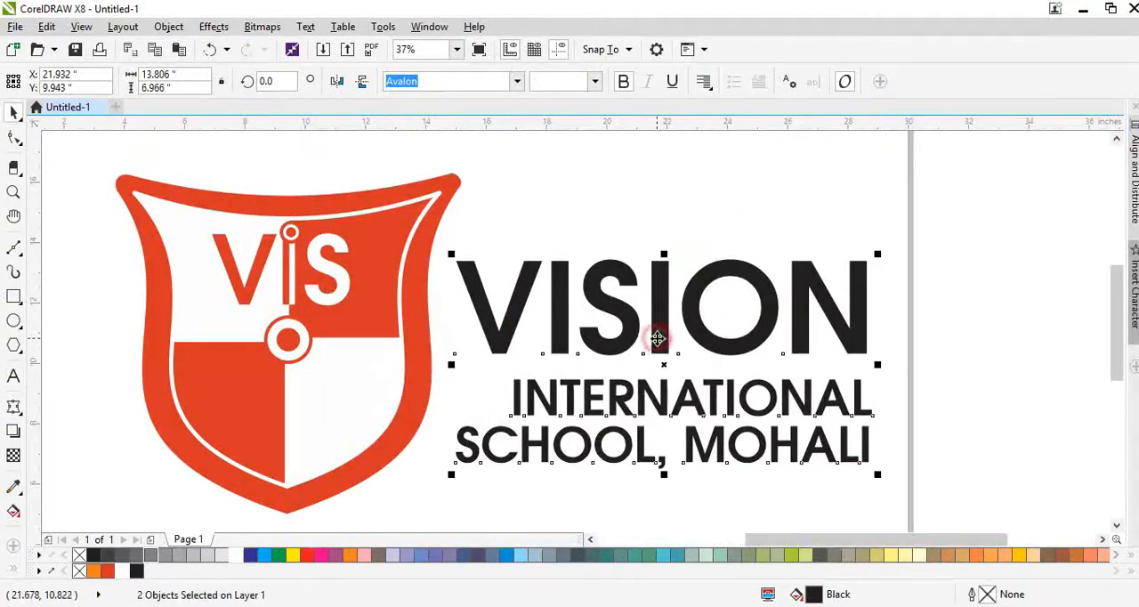
{"action": "left_click", "coordinate": [844, 485]}
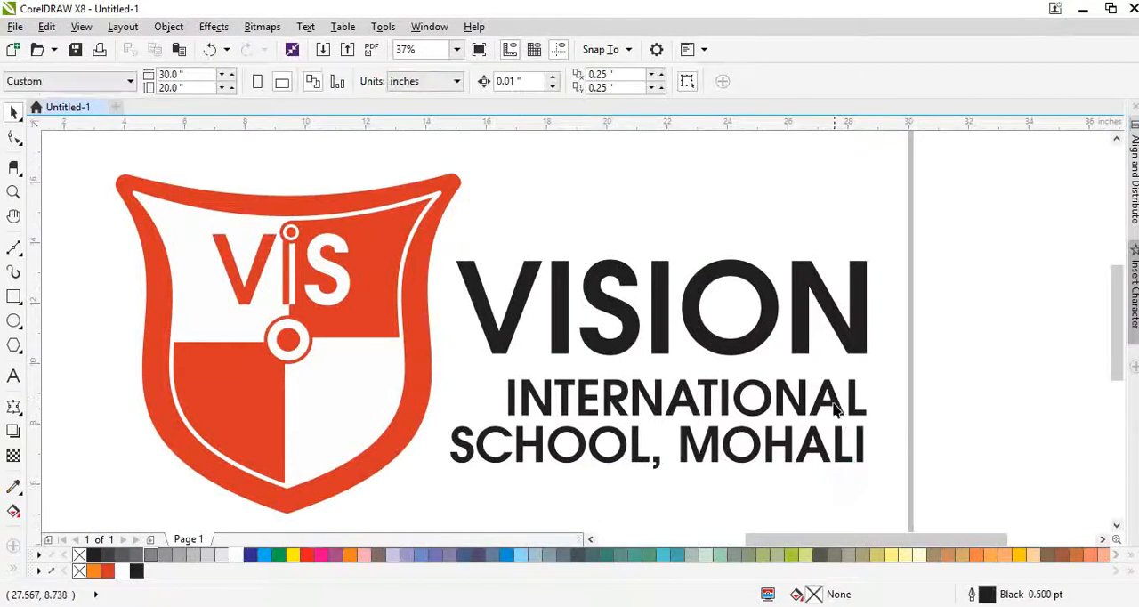
{"action": "left_click_drag", "start_coordinate": [836, 403], "coordinate": [835, 398]}
- Copy the shield's central ring and dot onto VISION and center the copy on the whole word
{"action": "left_click", "coordinate": [730, 347]}
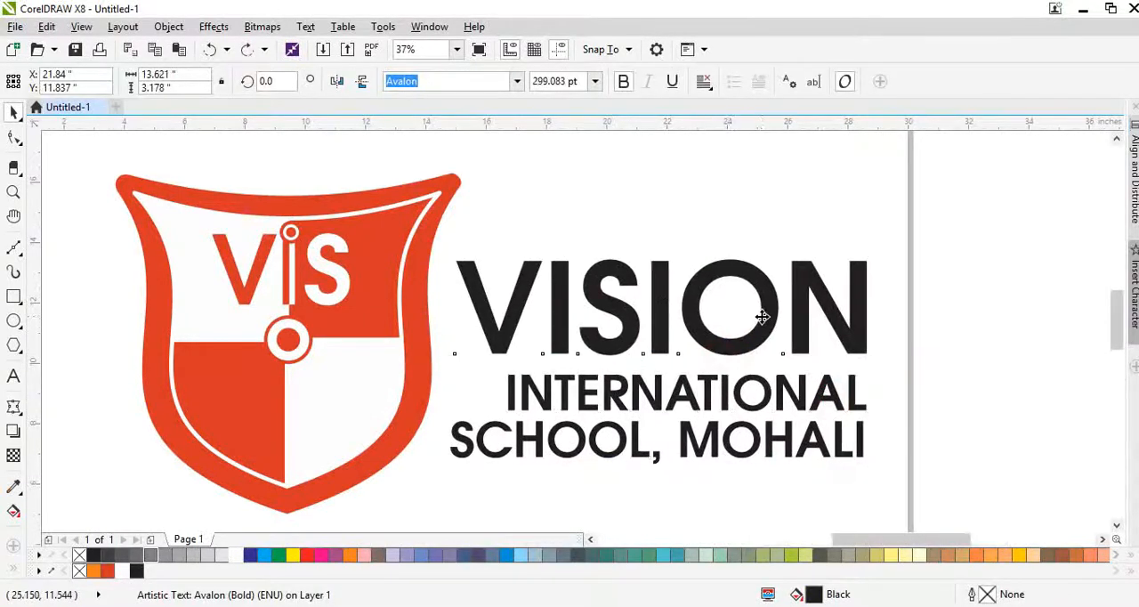
{"action": "scroll", "coordinate": [762, 315], "scroll_direction": "up", "scroll_amount": 1}
{"action": "scroll", "coordinate": [386, 371], "scroll_direction": "down", "scroll_amount": 1}
{"action": "left_click", "coordinate": [182, 360]}
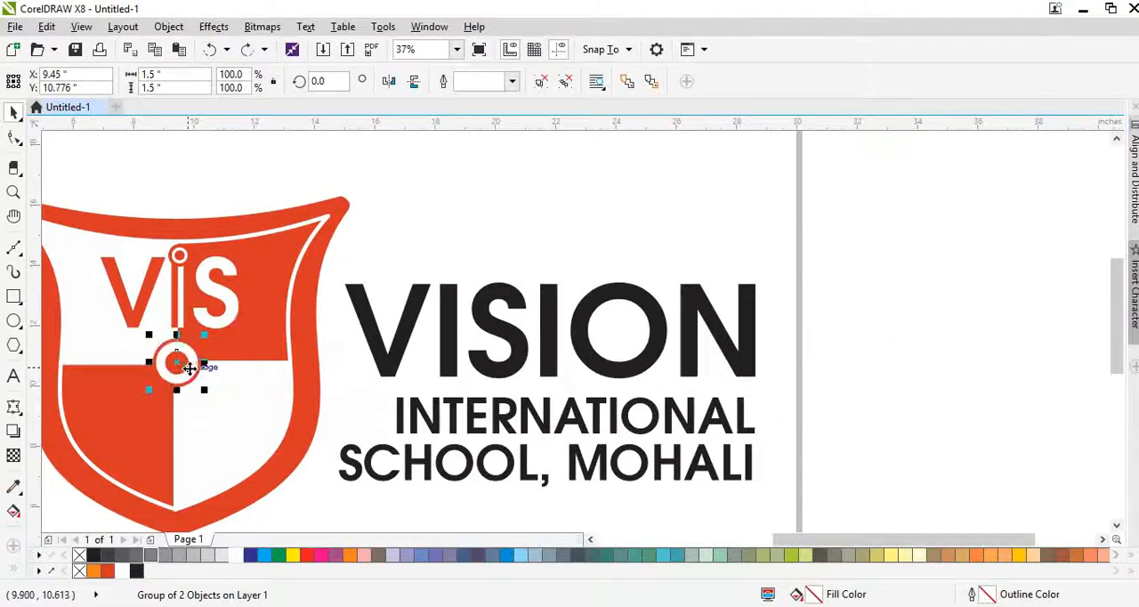
{"action": "left_click_drag", "start_coordinate": [191, 364], "coordinate": [620, 334]}
{"action": "scroll", "coordinate": [617, 325], "scroll_direction": "up", "scroll_amount": 1}
{"action": "left_click", "coordinate": [681, 285], "text": "shift"}
{"action": "key", "text": "c"}
{"action": "key", "text": "e"}
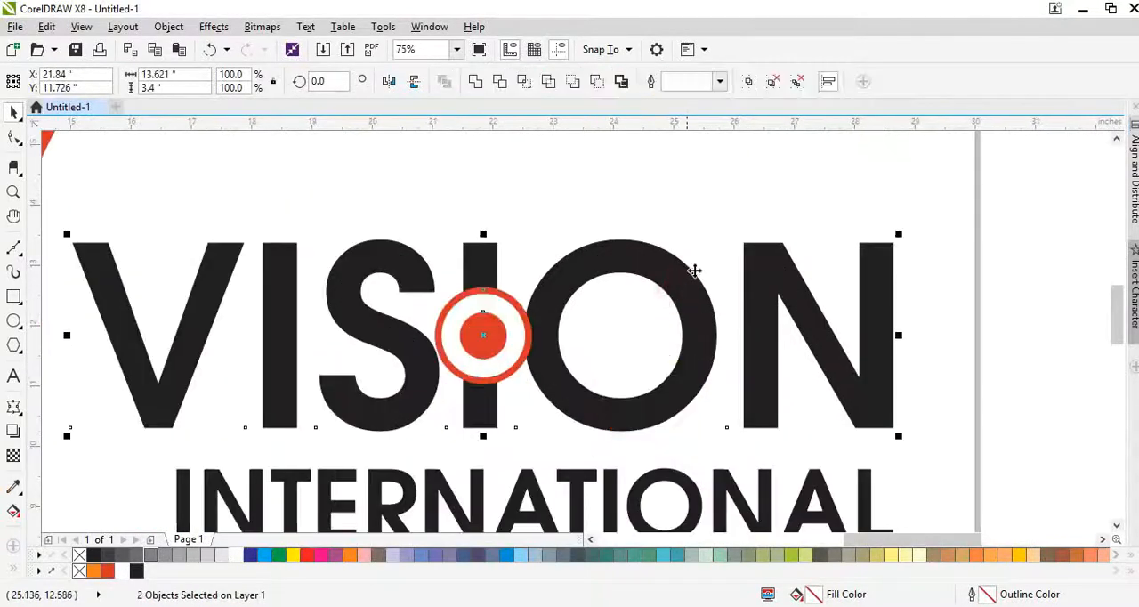
- Break VISION into separate letters and center the ring and dot copy inside the O
{"action": "left_click", "coordinate": [708, 236]}
{"action": "left_click", "coordinate": [566, 296]}
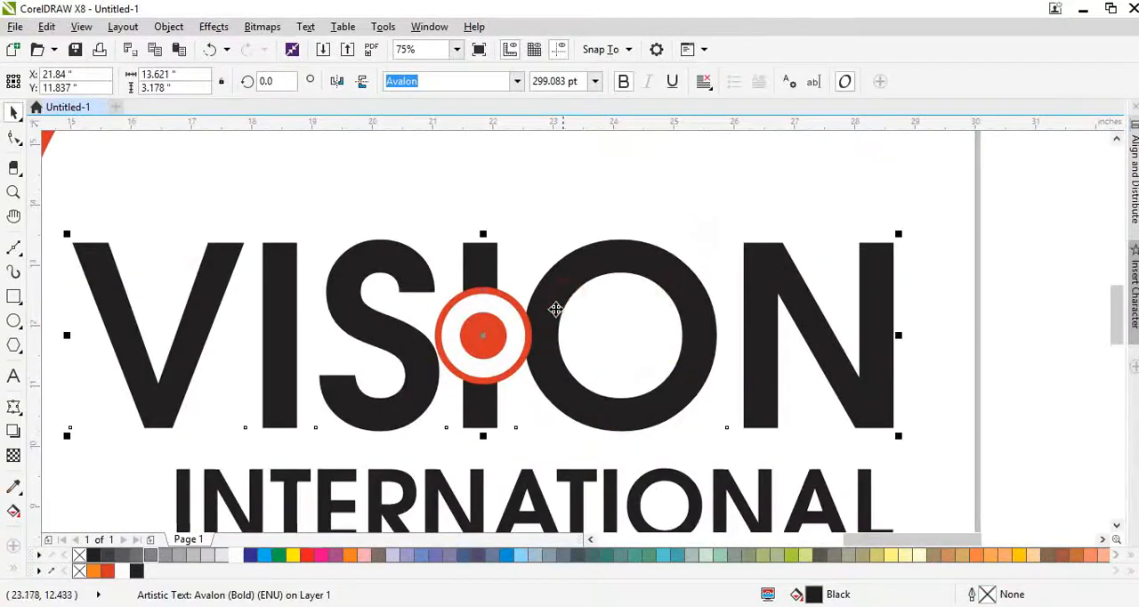
{"action": "key", "text": "ctrl+k"}
{"action": "left_click_drag", "start_coordinate": [507, 342], "coordinate": [634, 341]}
{"action": "left_click", "coordinate": [678, 384], "text": "shift"}
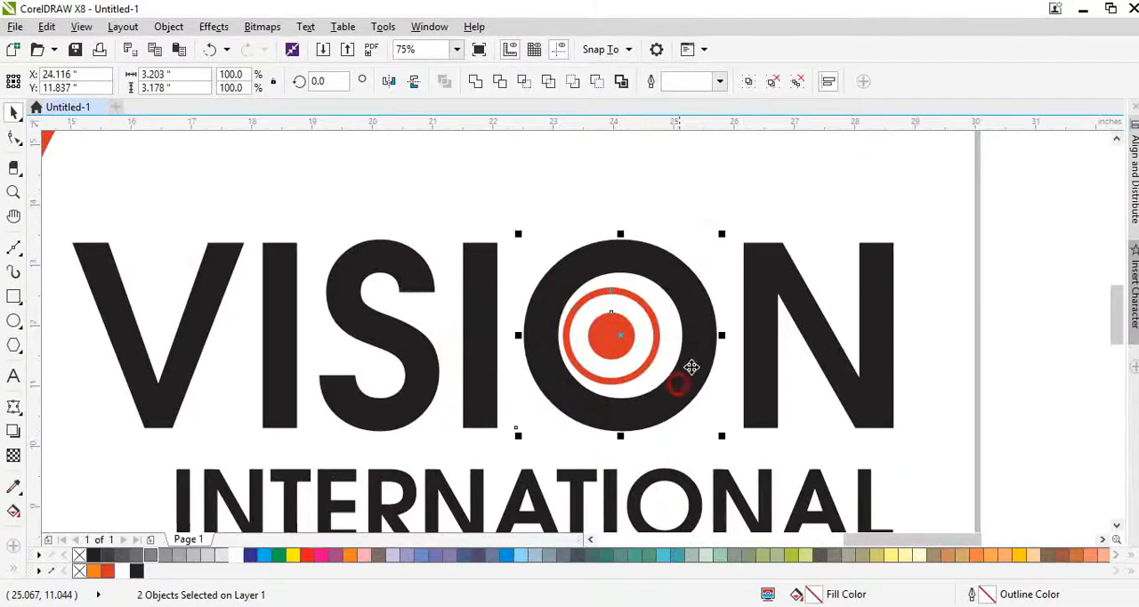
{"action": "key", "text": "c"}
{"action": "left_click", "coordinate": [676, 217]}
{"action": "left_click", "coordinate": [635, 330]}
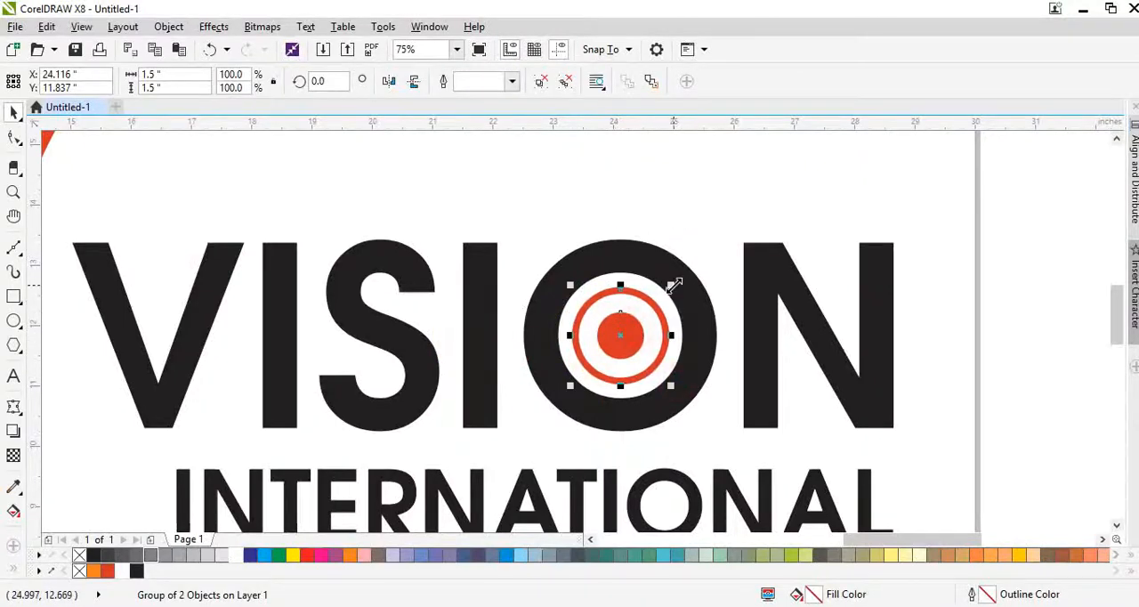
- Fill the O of VISION and the INTERNATIONAL SCHOOL, MOHALI text with the shield's red-orange
{"action": "left_click", "coordinate": [672, 275]}
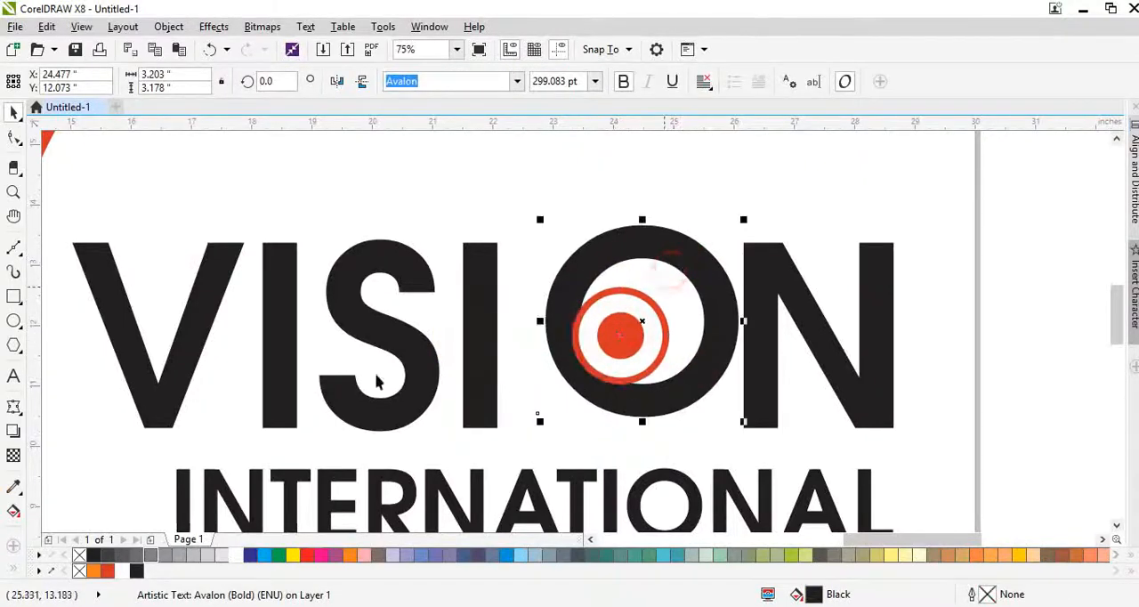
{"action": "left_click", "coordinate": [107, 570]}
{"action": "scroll", "coordinate": [553, 286], "scroll_direction": "down", "scroll_amount": 2}
{"action": "left_click", "coordinate": [774, 406]}
{"action": "scroll", "coordinate": [523, 359], "scroll_direction": "up", "scroll_amount": 1}
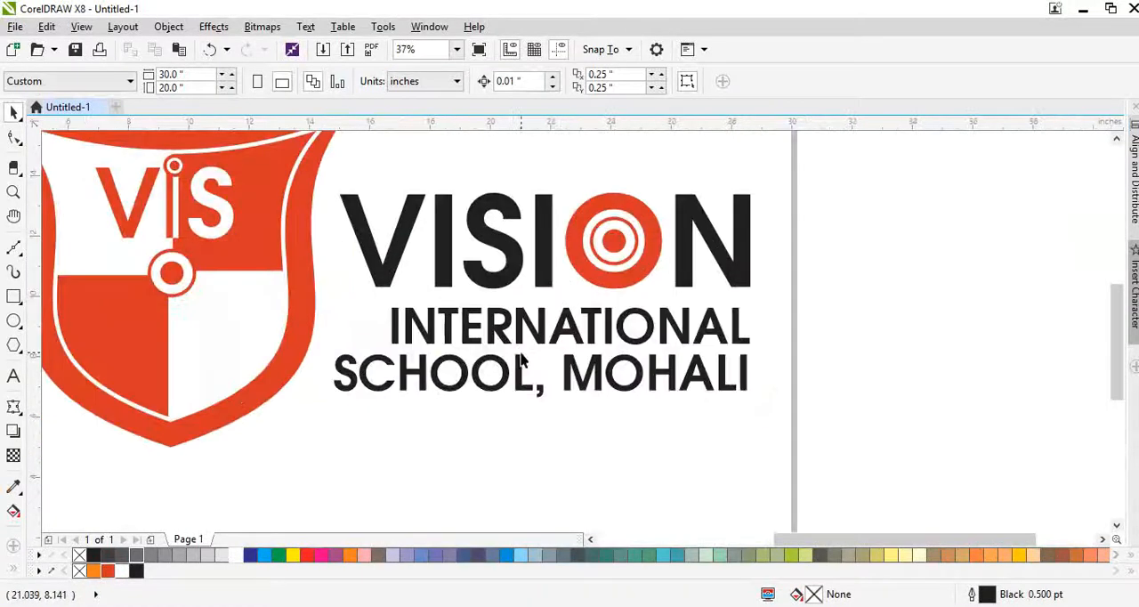
{"action": "left_click_drag", "start_coordinate": [505, 337], "coordinate": [483, 344]}
{"action": "key", "text": "ctrl+z"}
{"action": "key", "text": "ctrl+r"}
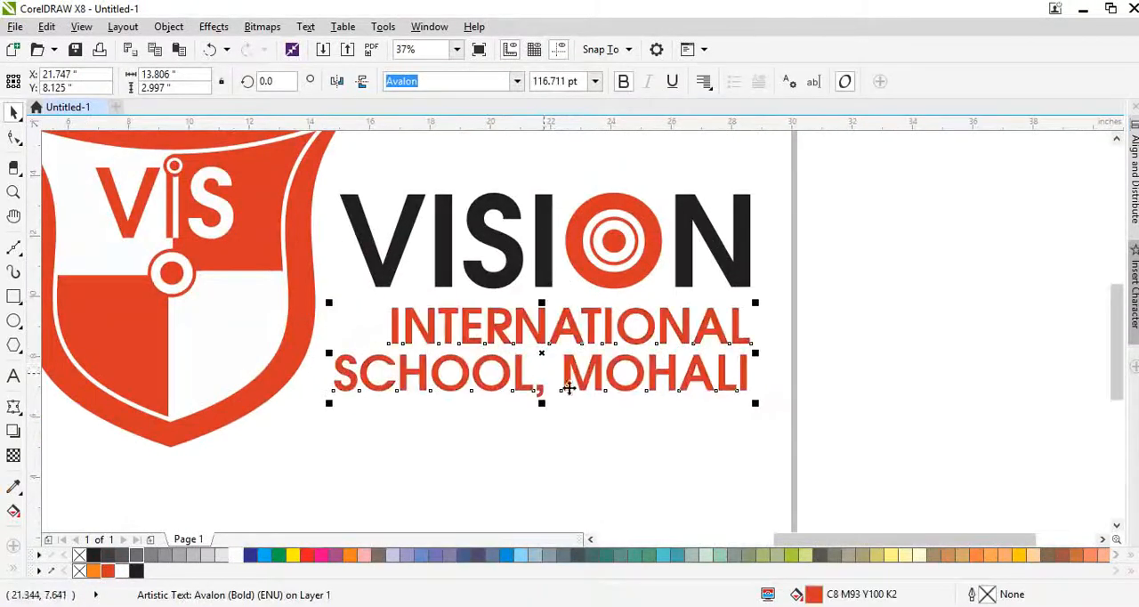
- Group the VISION letters, the ring inside the O, and the school text together
{"action": "scroll", "coordinate": [574, 390], "scroll_direction": "down", "scroll_amount": 1}
{"action": "left_click_drag", "start_coordinate": [721, 414], "coordinate": [424, 274]}
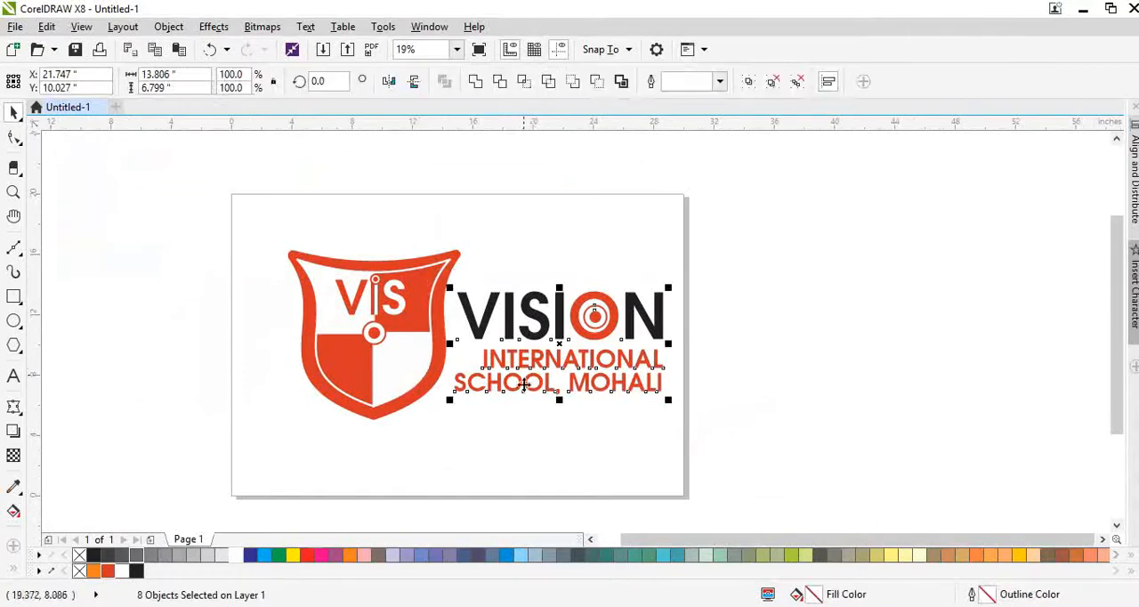
{"action": "key", "text": "ctrl+g"}
{"action": "left_click", "coordinate": [465, 436]}
{"action": "scroll", "coordinate": [381, 369], "scroll_direction": "up", "scroll_amount": 1}
{"action": "left_click", "coordinate": [380, 374]}
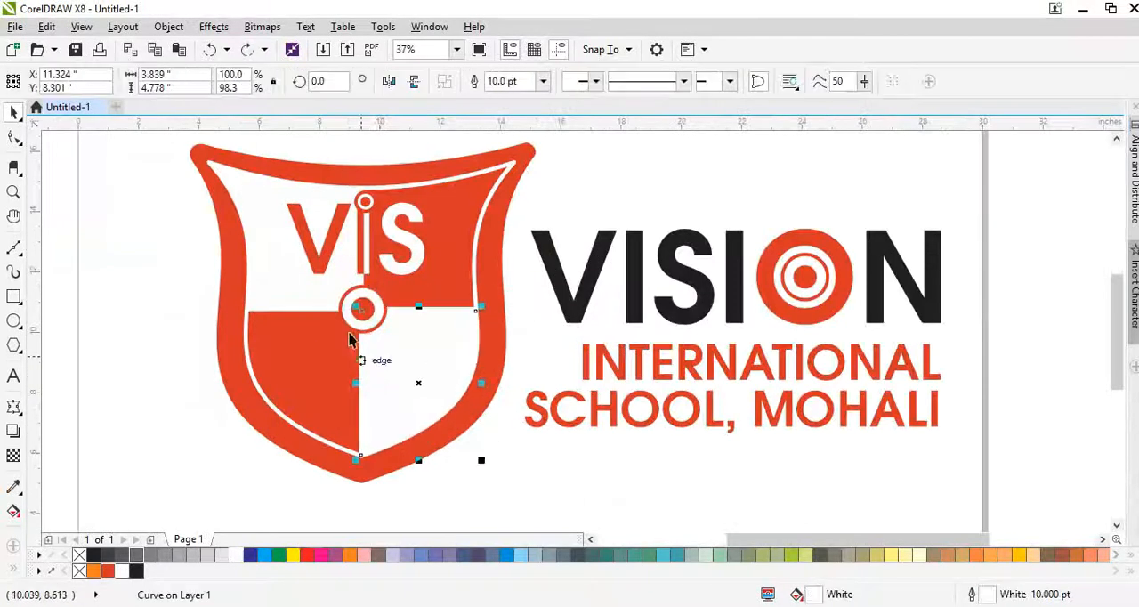
{"action": "scroll", "coordinate": [354, 323], "scroll_direction": "up", "scroll_amount": 1}
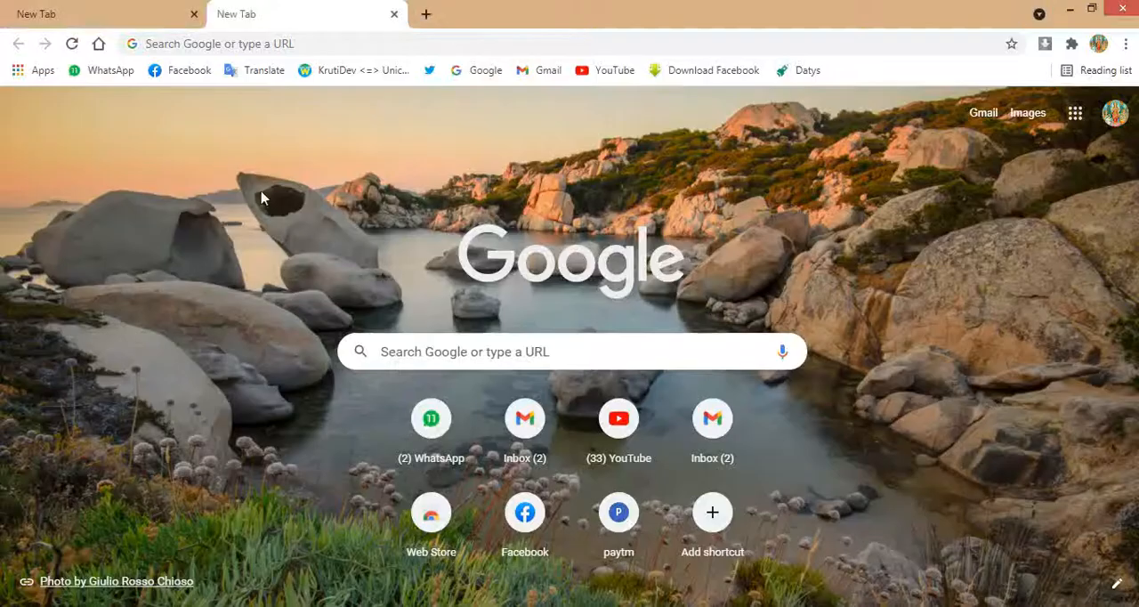
- Search Google for "open book vector" and show the image results
{"action": "left_click", "coordinate": [404, 352]}
{"action": "type", "text": "b"}
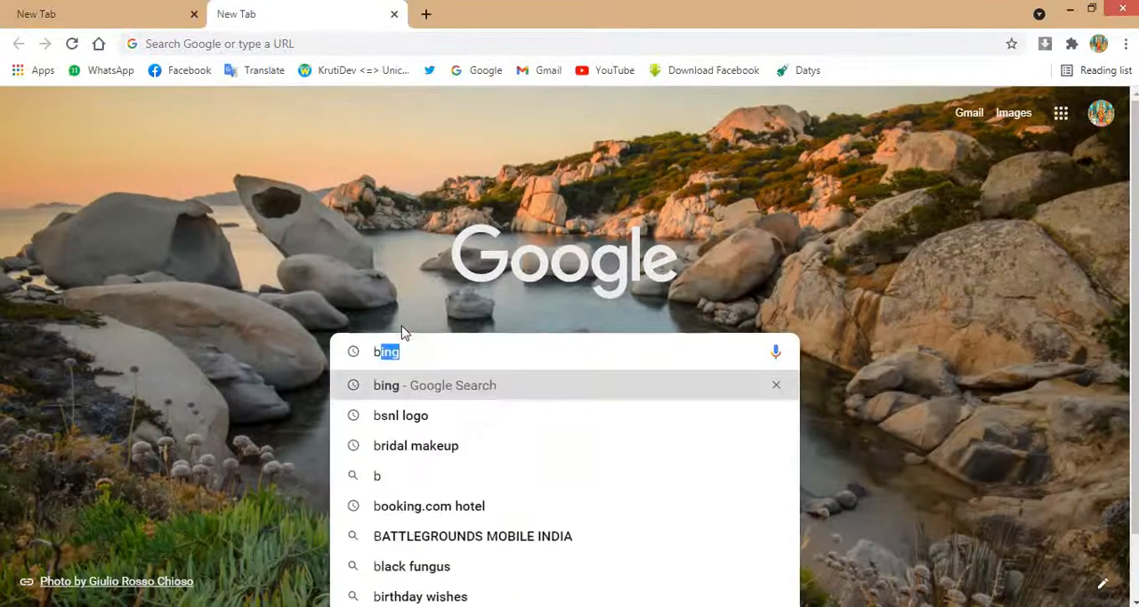
{"action": "type", "text": "oopen"}
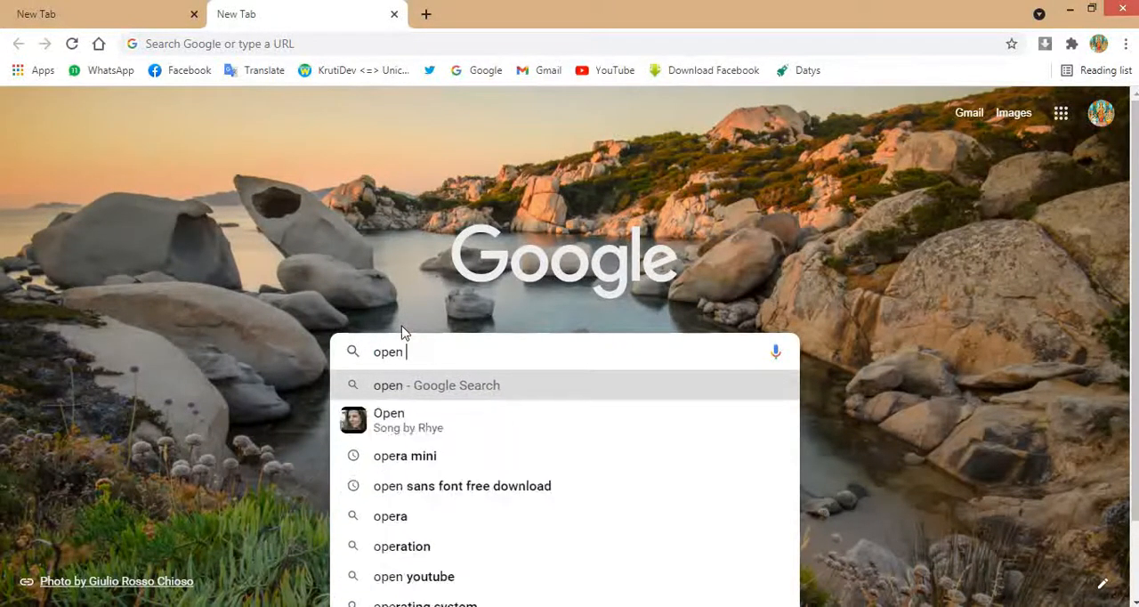
{"action": "type", "text": " book"}
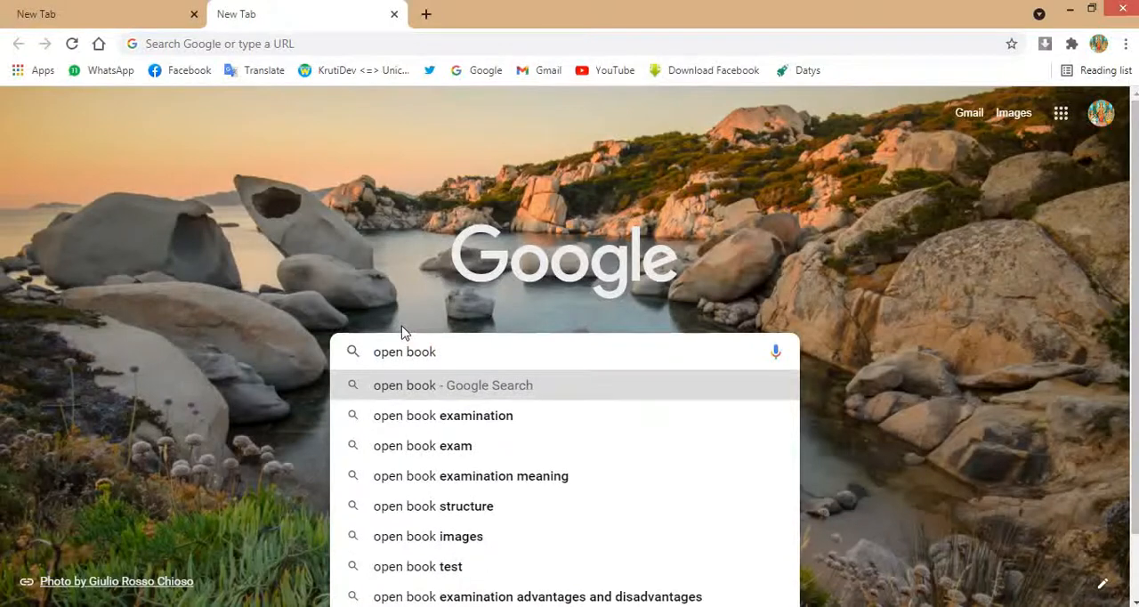
{"action": "type", "text": " vector"}
{"action": "key", "text": "Return"}
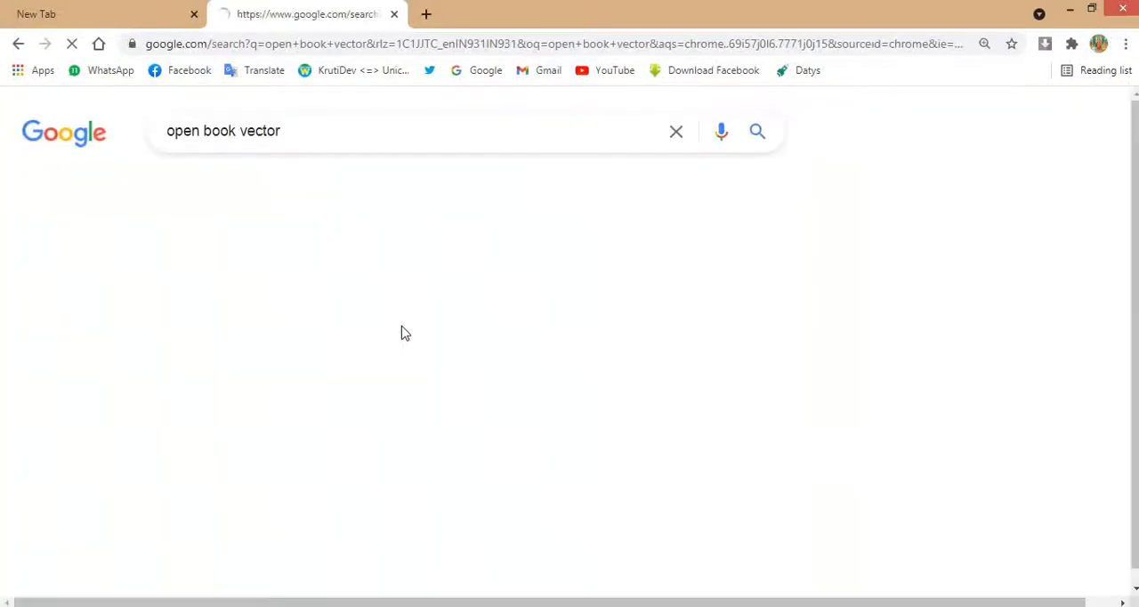
{"action": "left_click", "coordinate": [248, 191]}
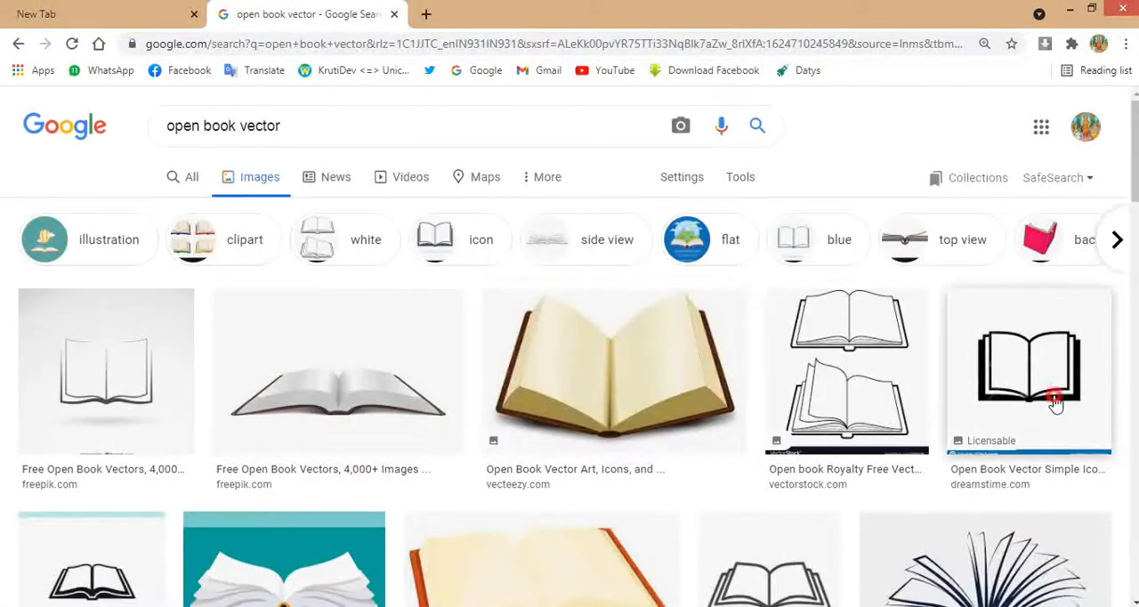
{"action": "left_click", "coordinate": [1059, 405]}
{"action": "right_click", "coordinate": [958, 394]}
{"action": "left_click", "coordinate": [832, 397]}
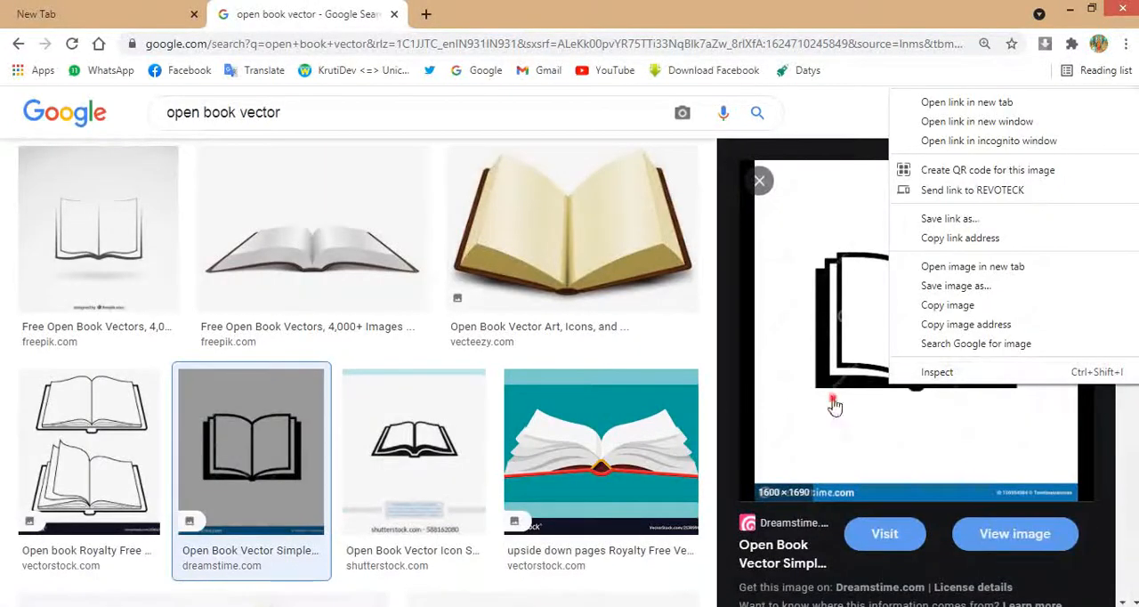
{"action": "left_click", "coordinate": [365, 16]}
{"action": "key", "text": "Escape"}
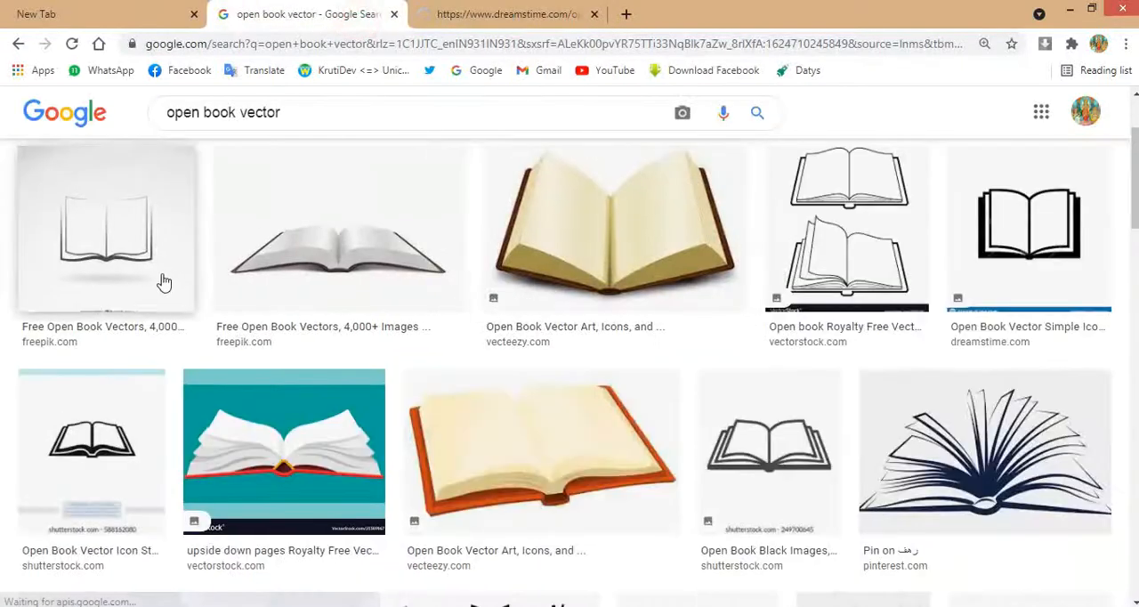
- Look through the image results for a suitable book and copy the black-and-white VectorStock open book image
{"action": "left_click", "coordinate": [144, 437]}
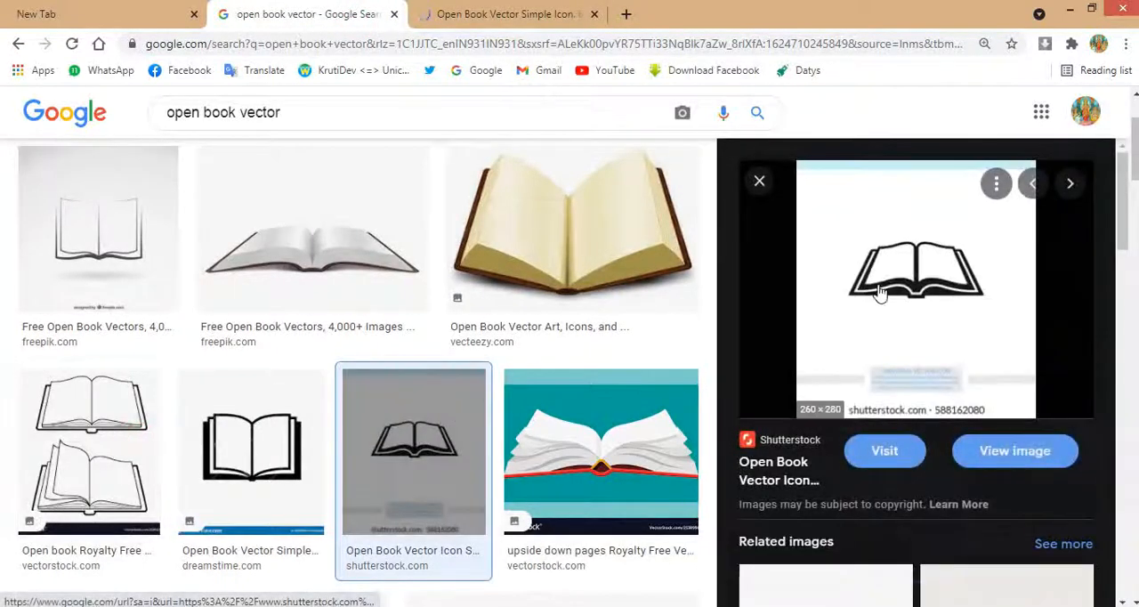
{"action": "scroll", "coordinate": [881, 288], "scroll_direction": "down", "scroll_amount": 5}
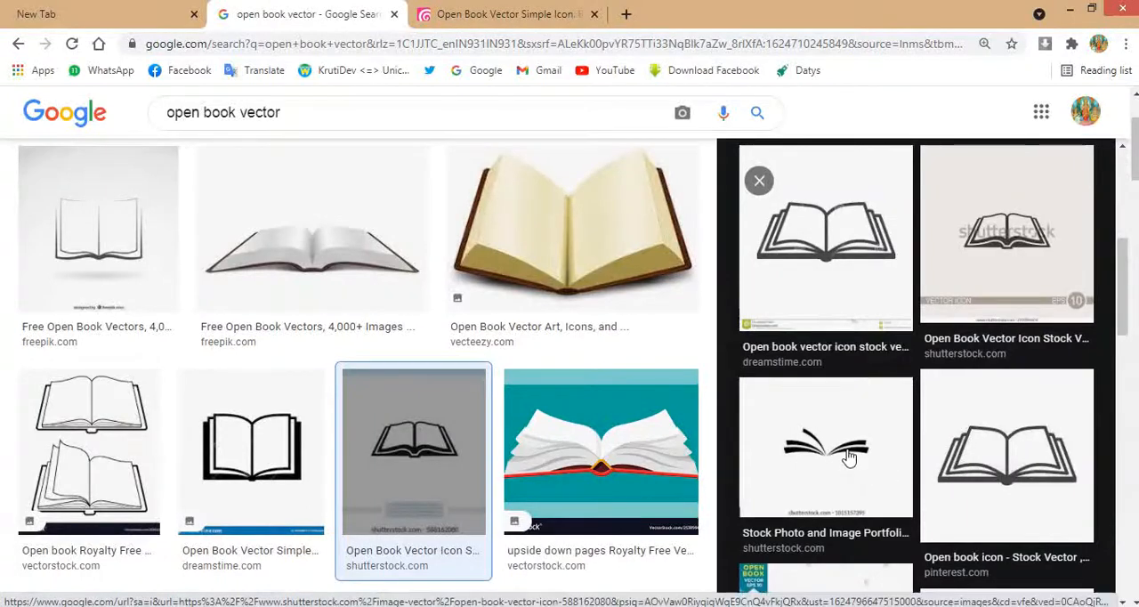
{"action": "scroll", "coordinate": [861, 467], "scroll_direction": "down", "scroll_amount": 5}
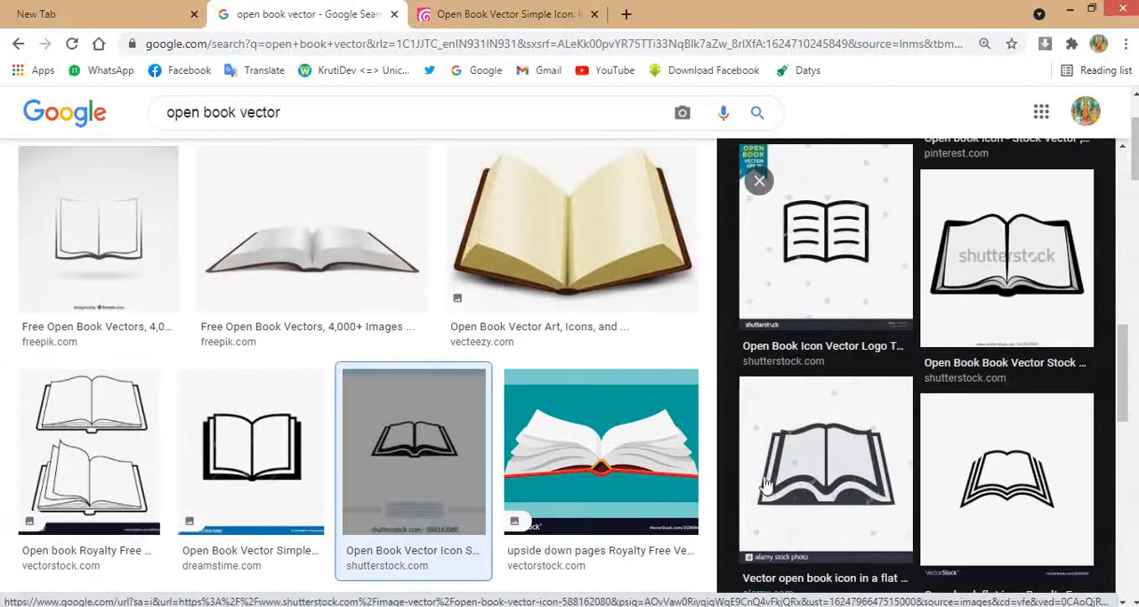
{"action": "scroll", "coordinate": [255, 483], "scroll_direction": "down", "scroll_amount": 5}
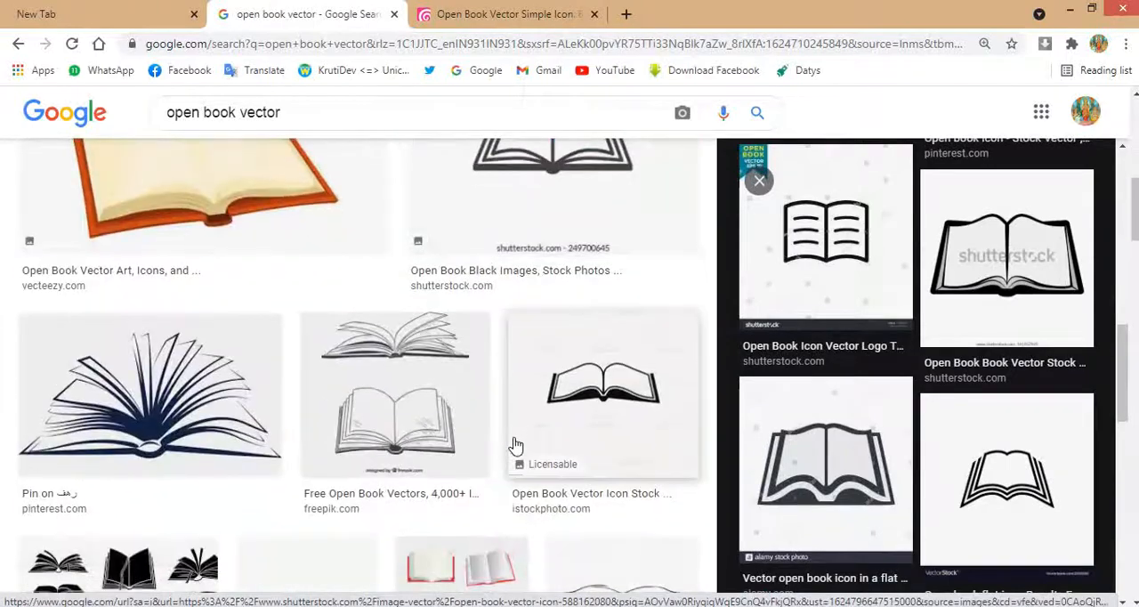
{"action": "scroll", "coordinate": [501, 445], "scroll_direction": "down", "scroll_amount": 2}
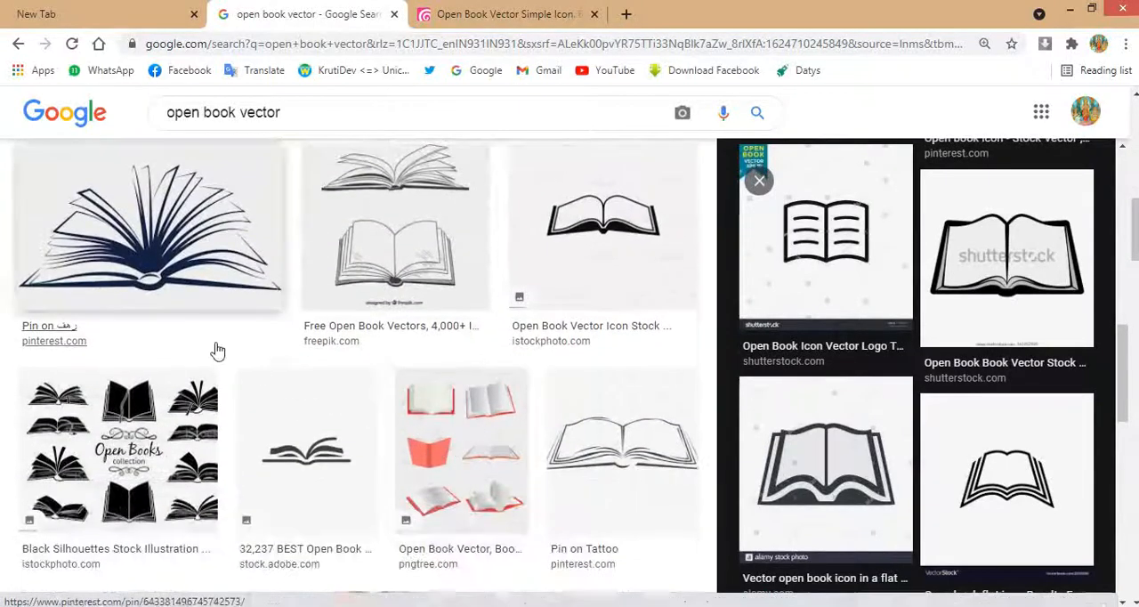
{"action": "scroll", "coordinate": [476, 364], "scroll_direction": "down", "scroll_amount": 5}
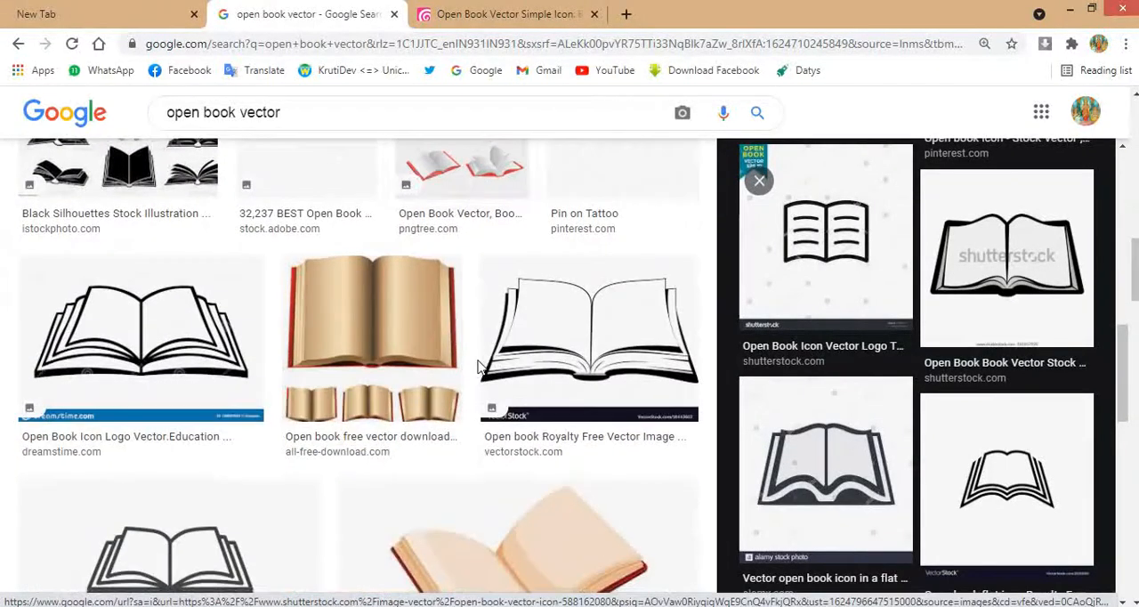
{"action": "left_click", "coordinate": [559, 300]}
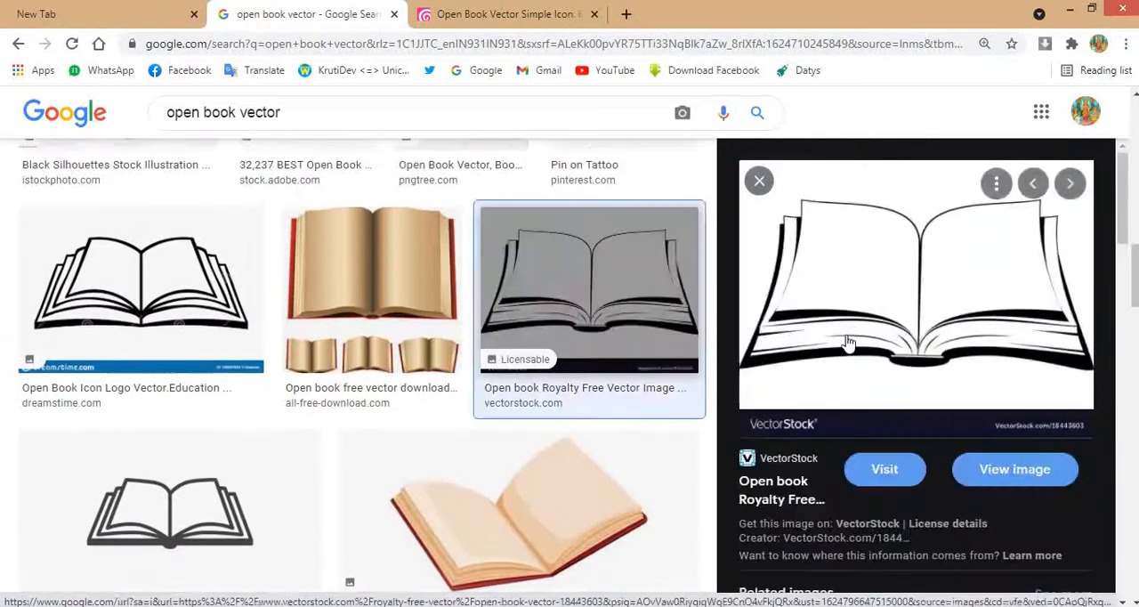
{"action": "right_click", "coordinate": [848, 334]}
{"action": "left_click", "coordinate": [905, 258]}
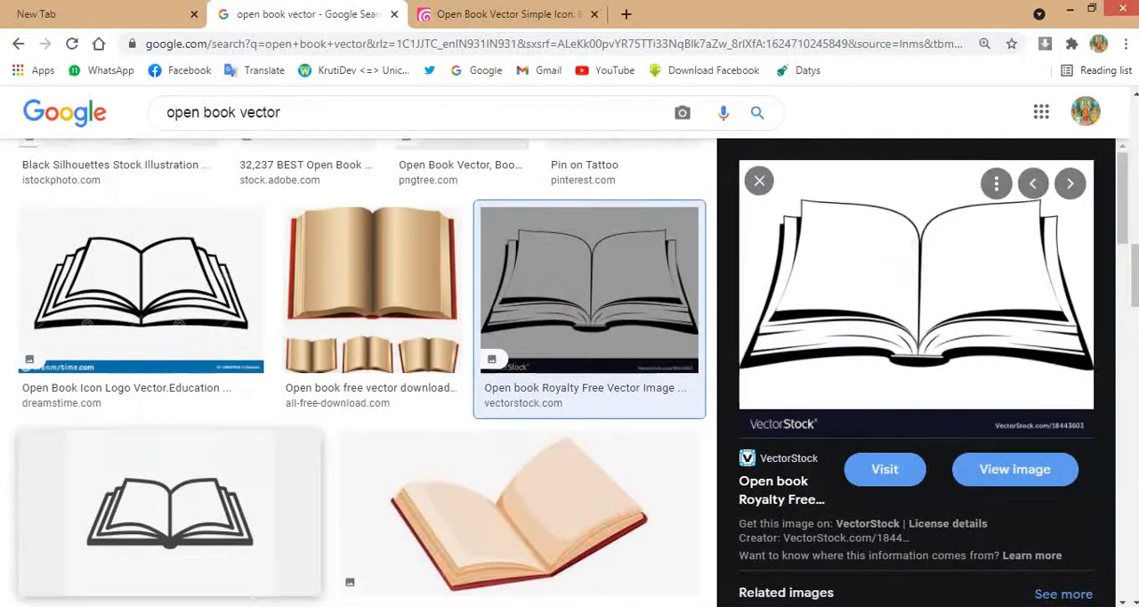
- Switch to CorelDRAW, paste the copied book image and place it beside the logo page
{"action": "key", "text": "alt+Tab"}
{"action": "key", "text": "ctrl+v"}
{"action": "scroll", "coordinate": [449, 352], "scroll_direction": "down", "scroll_amount": 5}
{"action": "left_click_drag", "start_coordinate": [450, 358], "coordinate": [317, 412]}
- Trace the book bitmap as an outline Detailed logo, move the traced copy aside and delete the original bitmap
{"action": "right_click", "coordinate": [320, 412]}
{"action": "mouse_move", "coordinate": [381, 203]}
{"action": "left_click", "coordinate": [552, 240]}
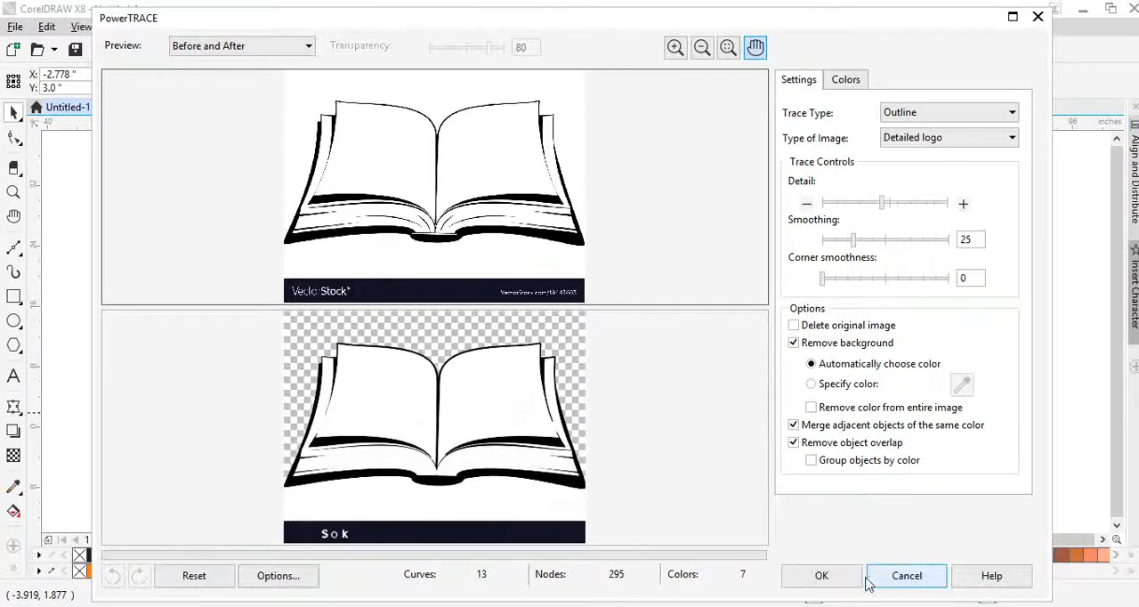
{"action": "left_click", "coordinate": [822, 576]}
{"action": "mouse_move", "coordinate": [336, 422]}
{"action": "left_mouse_down"}
{"action": "mouse_move", "coordinate": [344, 365]}
{"action": "mouse_move", "coordinate": [277, 402]}
{"action": "left_mouse_up"}
{"action": "left_click", "coordinate": [321, 425]}
{"action": "key", "text": "Delete"}
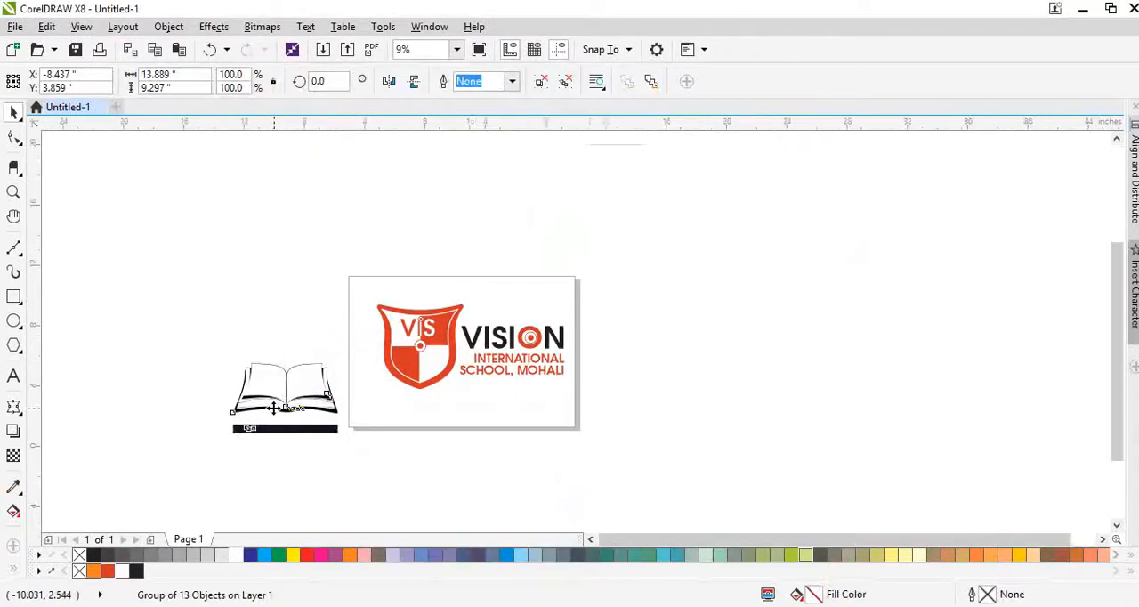
- Ungroup the traced book and delete the dark banner strip beneath it
{"action": "scroll", "coordinate": [276, 405], "scroll_direction": "up", "scroll_amount": 3}
{"action": "key", "text": "ctrl+u"}
{"action": "left_click", "coordinate": [294, 448]}
{"action": "key", "text": "Delete"}
{"action": "left_click", "coordinate": [178, 437]}
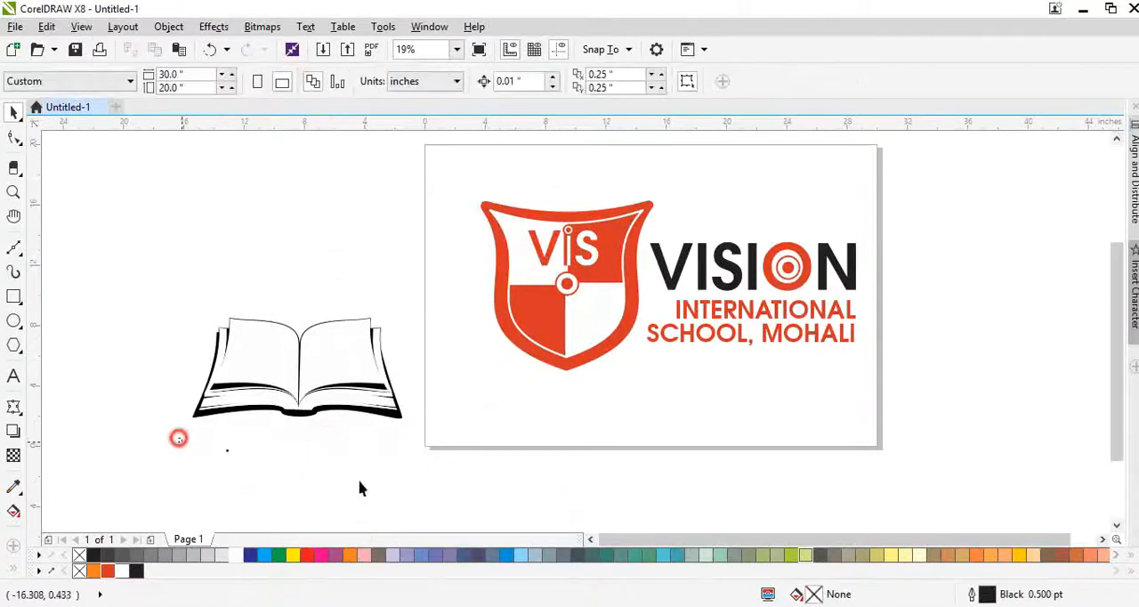
- Group the book pieces, shrink the group to about 3.18 inches wide and place it in the shield's lower half
{"action": "left_click_drag", "start_coordinate": [172, 279], "coordinate": [446, 442]}
{"action": "left_click_drag", "start_coordinate": [374, 389], "coordinate": [550, 406]}
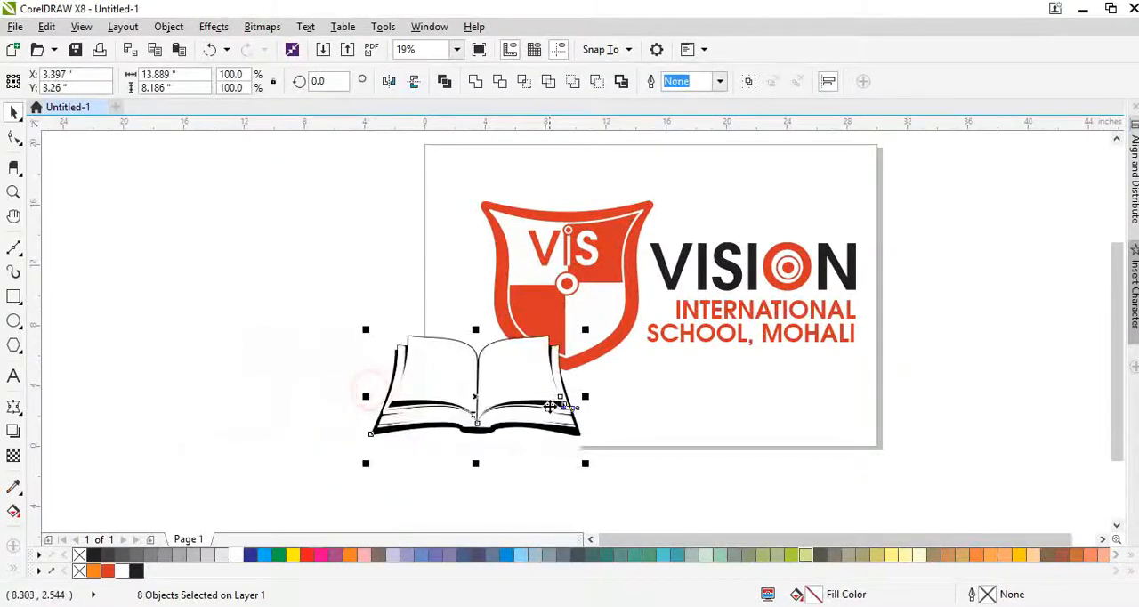
{"action": "key", "text": "ctrl+g"}
{"action": "left_click_drag", "start_coordinate": [584, 462], "coordinate": [417, 345]}
{"action": "left_click_drag", "start_coordinate": [417, 346], "coordinate": [536, 314]}
{"action": "scroll", "coordinate": [573, 324], "scroll_direction": "up", "scroll_amount": 2}
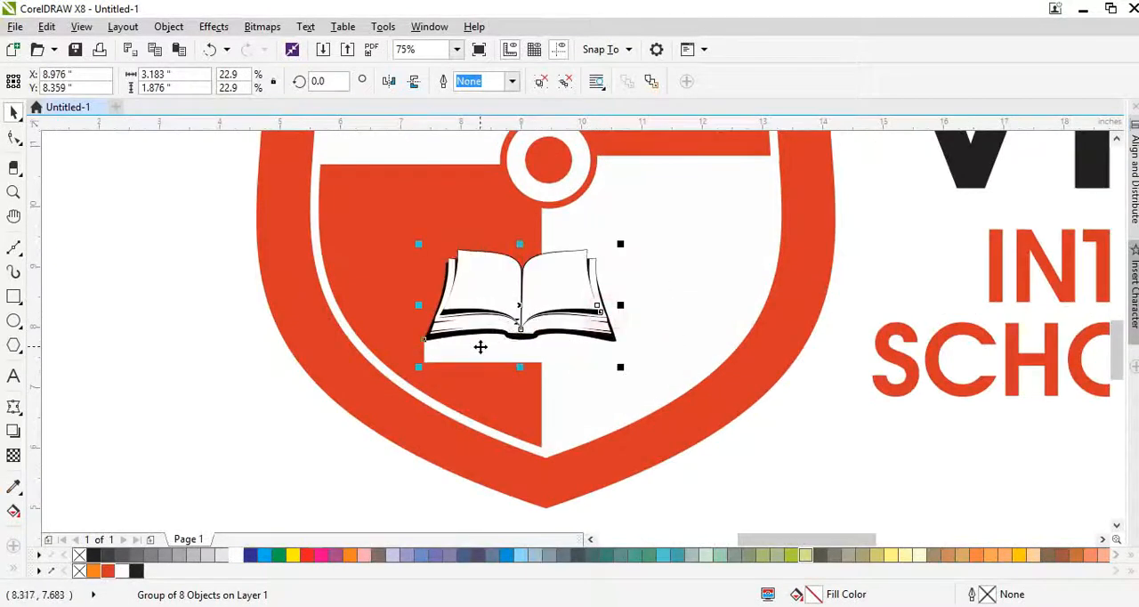
- Delete the white patch beneath the book and enlarge the book to about 4.26 inches wide
{"action": "left_click", "coordinate": [476, 348], "text": "ctrl"}
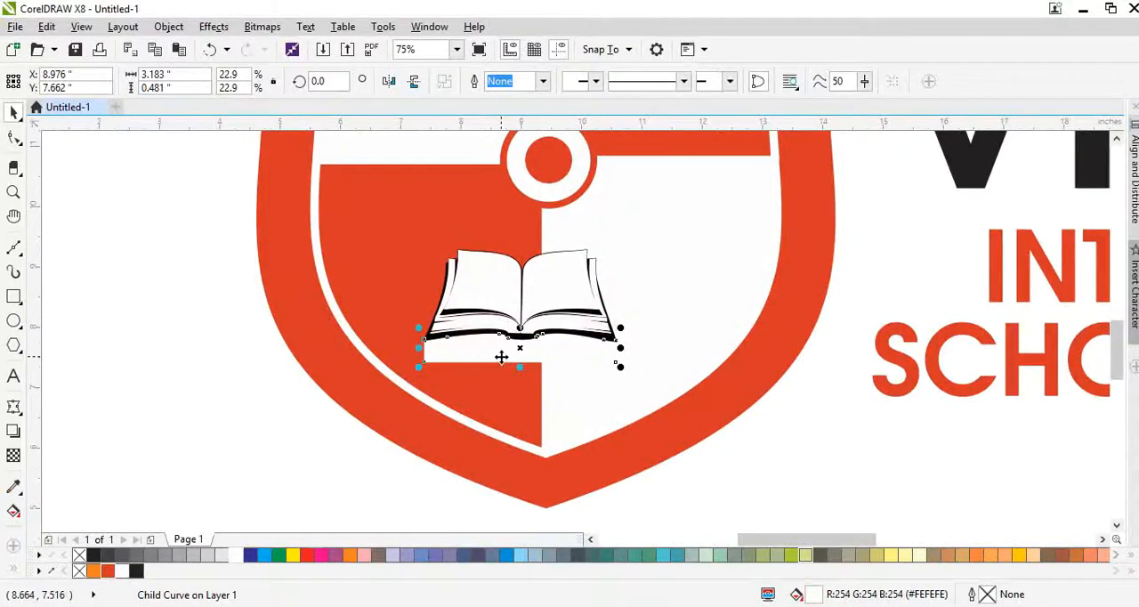
{"action": "key", "text": "Delete"}
{"action": "left_click_drag", "start_coordinate": [575, 325], "coordinate": [677, 379]}
- Fill the book's black outline and both black page shadows with the shield's red-orange
{"action": "left_click", "coordinate": [640, 368], "text": "ctrl"}
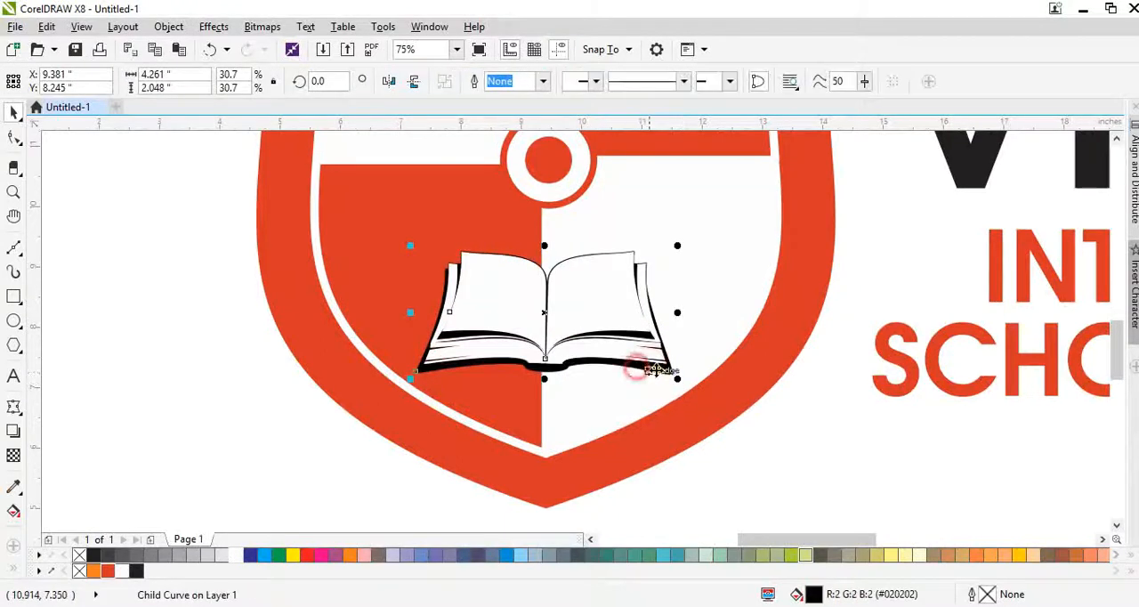
{"action": "left_click", "coordinate": [110, 572]}
{"action": "scroll", "coordinate": [621, 331], "scroll_direction": "up", "scroll_amount": 2}
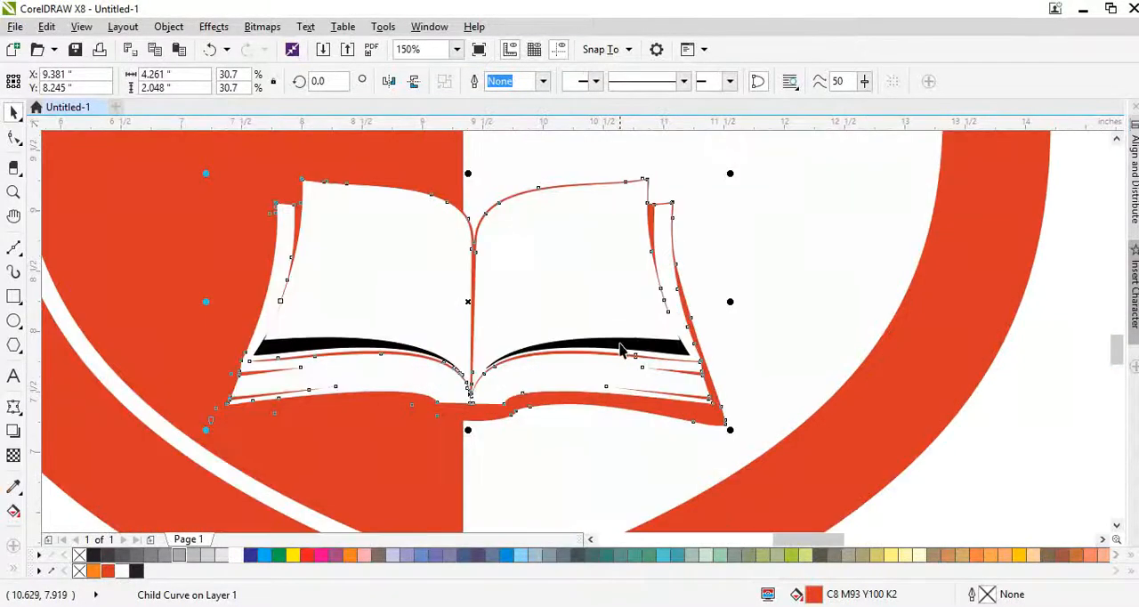
{"action": "left_click", "coordinate": [623, 347], "text": "ctrl"}
{"action": "key", "text": "ctrl+r"}
{"action": "left_click", "coordinate": [336, 343], "text": "ctrl"}
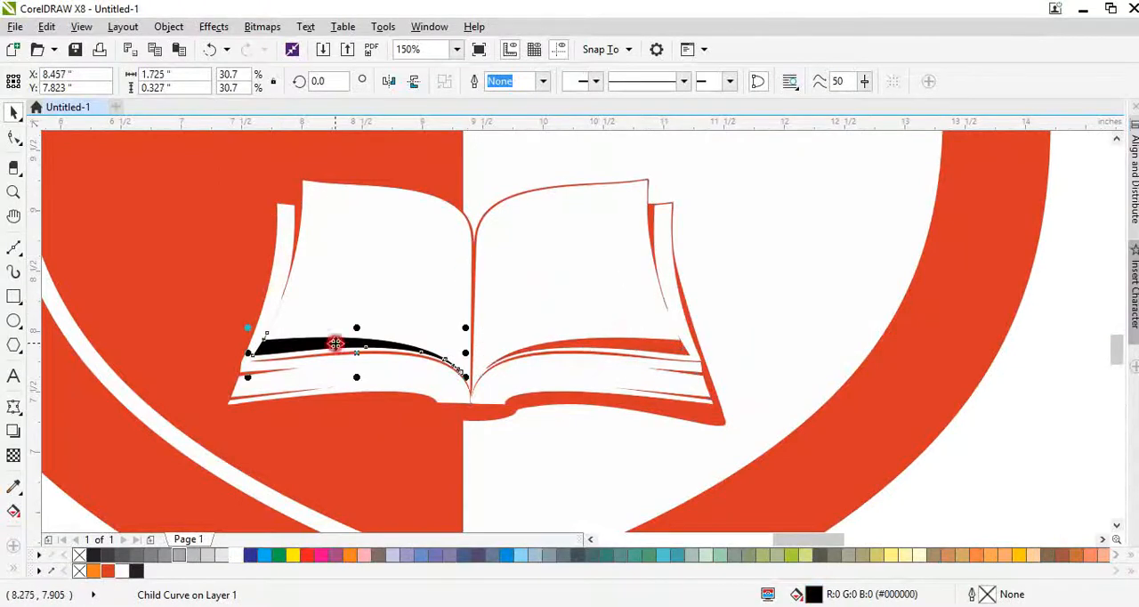
{"action": "key", "text": "ctrl+r"}
- Enlarge the book group to about 4.71 inches wide and shift it slightly up within the shield
{"action": "left_click", "coordinate": [465, 387]}
{"action": "scroll", "coordinate": [480, 351], "scroll_direction": "down", "scroll_amount": 2}
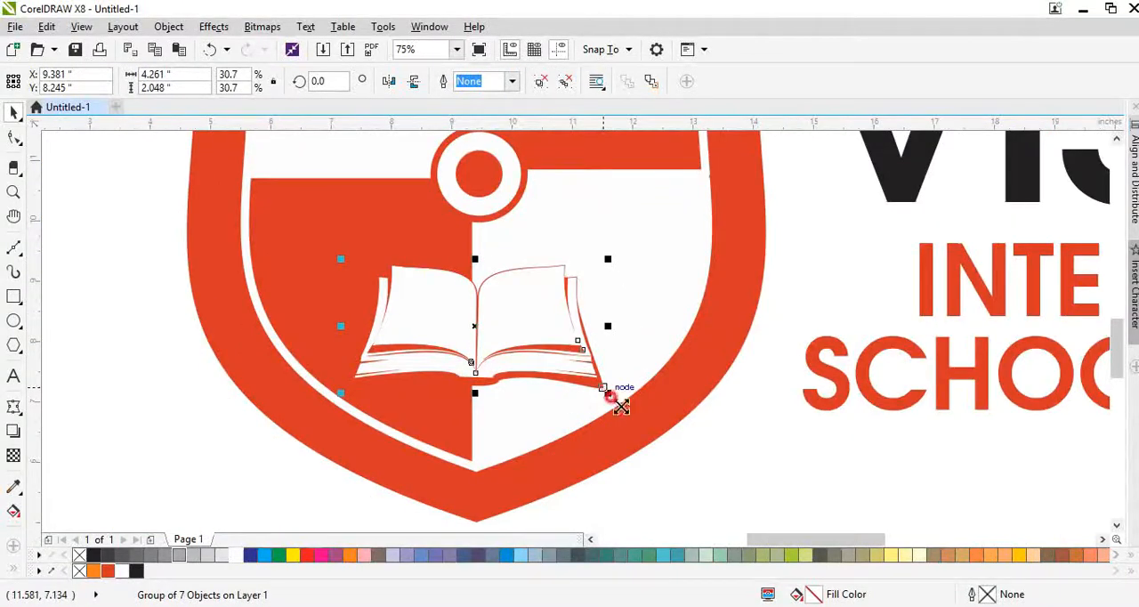
{"action": "left_click_drag", "start_coordinate": [609, 395], "coordinate": [621, 407]}
{"action": "left_click_drag", "start_coordinate": [561, 356], "coordinate": [559, 346]}
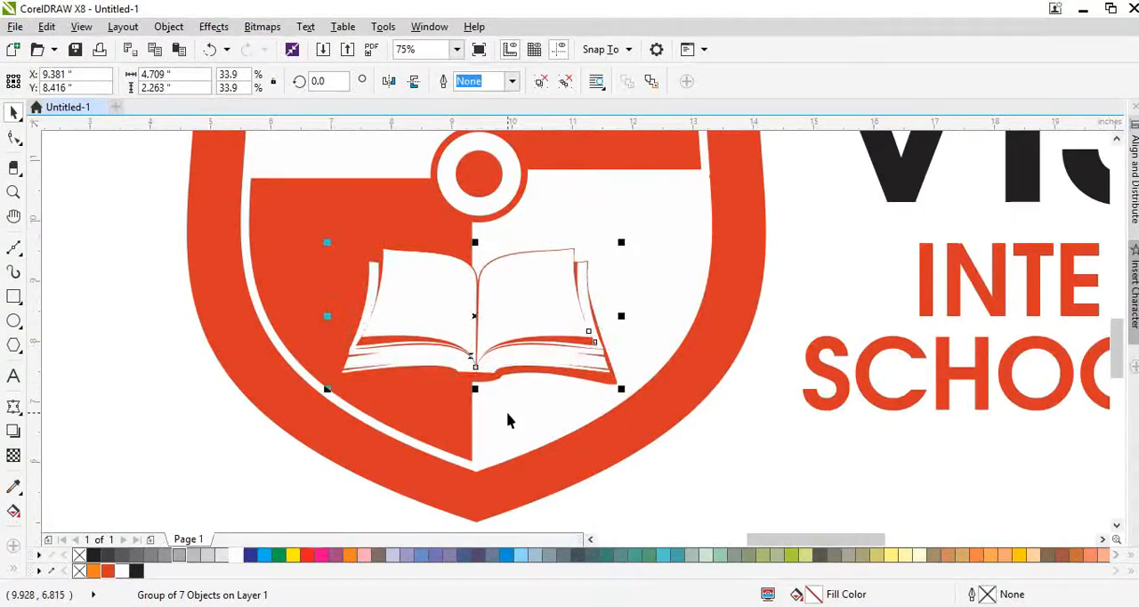
- Nudge the book horizontally until its spine lines up with the shield's vertical center division
{"action": "scroll", "coordinate": [479, 368], "scroll_direction": "up", "scroll_amount": 2}
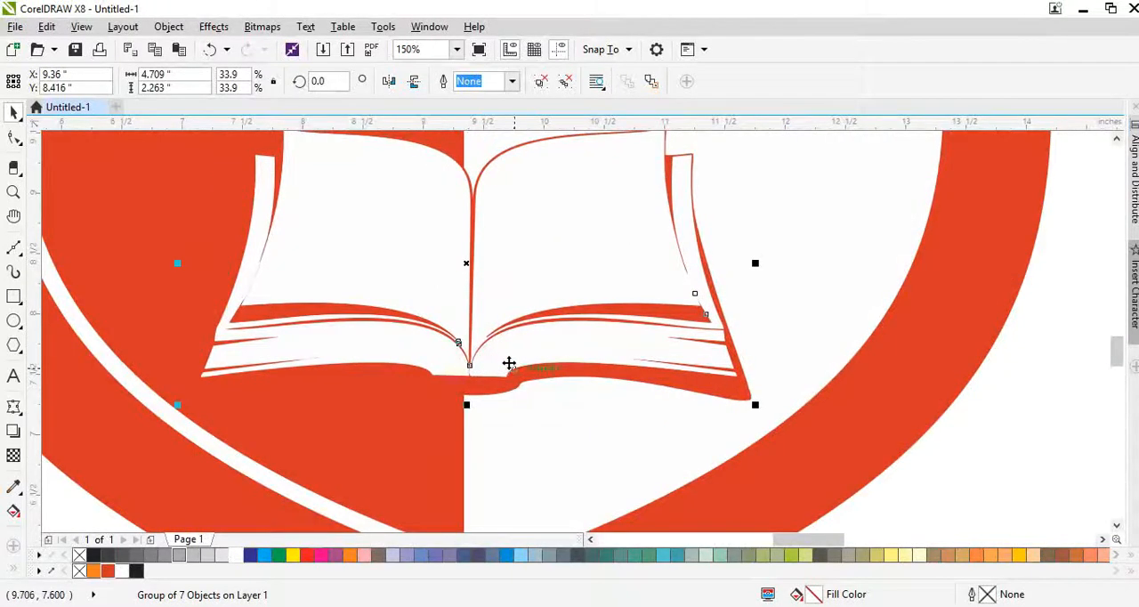
{"action": "key", "text": "Left"}
{"action": "key", "text": "Left"}
{"action": "key", "text": "Left"}
{"action": "key", "text": "Left"}
{"action": "key", "text": "Left"}
{"action": "key", "text": "Left"}
{"action": "key", "text": "Left"}
{"action": "key", "text": "Left"}
{"action": "key", "text": "Left"}
{"action": "key", "text": "Left"}
{"action": "key", "text": "Left"}
{"action": "key", "text": "Left"}
{"action": "key", "text": "Left"}
{"action": "key", "text": "Right"}
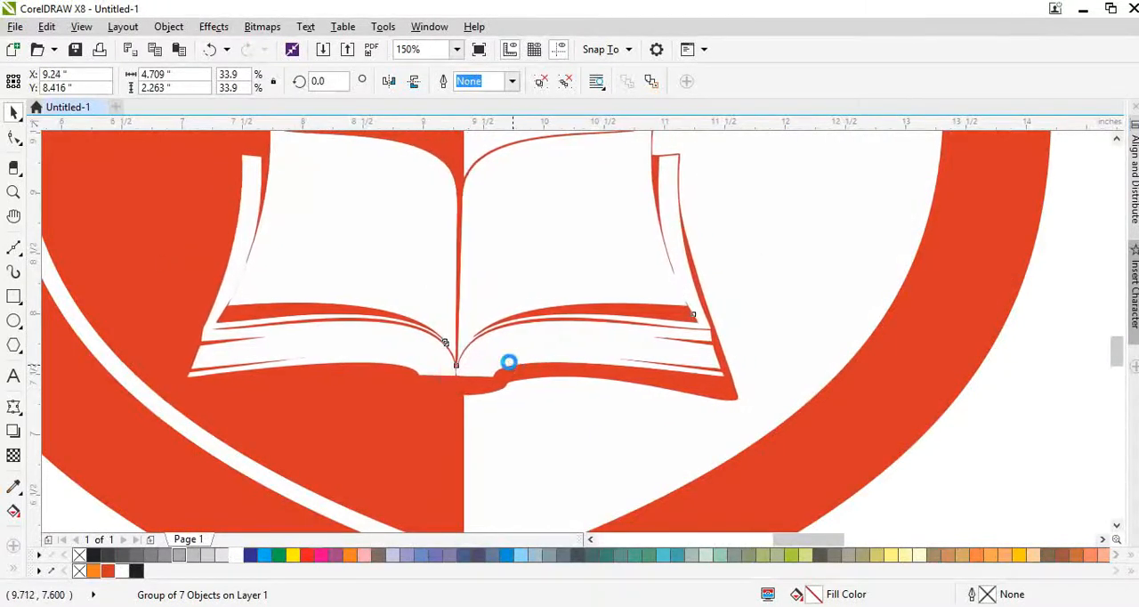
{"action": "key", "text": "Right"}
{"action": "key", "text": "Right"}
{"action": "key", "text": "Right"}
{"action": "key", "text": "Right"}
{"action": "key", "text": "Right"}
{"action": "key", "text": "Right"}
{"action": "key", "text": "Right"}
{"action": "key", "text": "Left"}
{"action": "key", "text": "Left"}
{"action": "scroll", "coordinate": [499, 396], "scroll_direction": "down", "scroll_amount": 2}
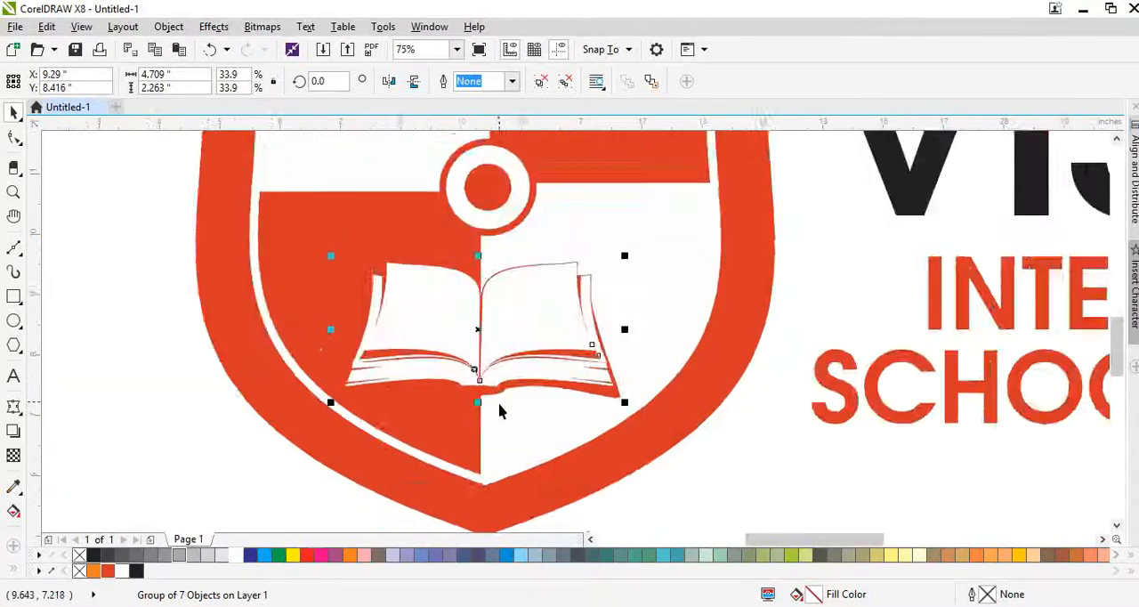
- Try to align the book and the shield's central ring on a common vertical centerline
{"action": "scroll", "coordinate": [521, 338], "scroll_direction": "up", "scroll_amount": 1}
{"action": "left_click", "coordinate": [471, 274], "text": "shift"}
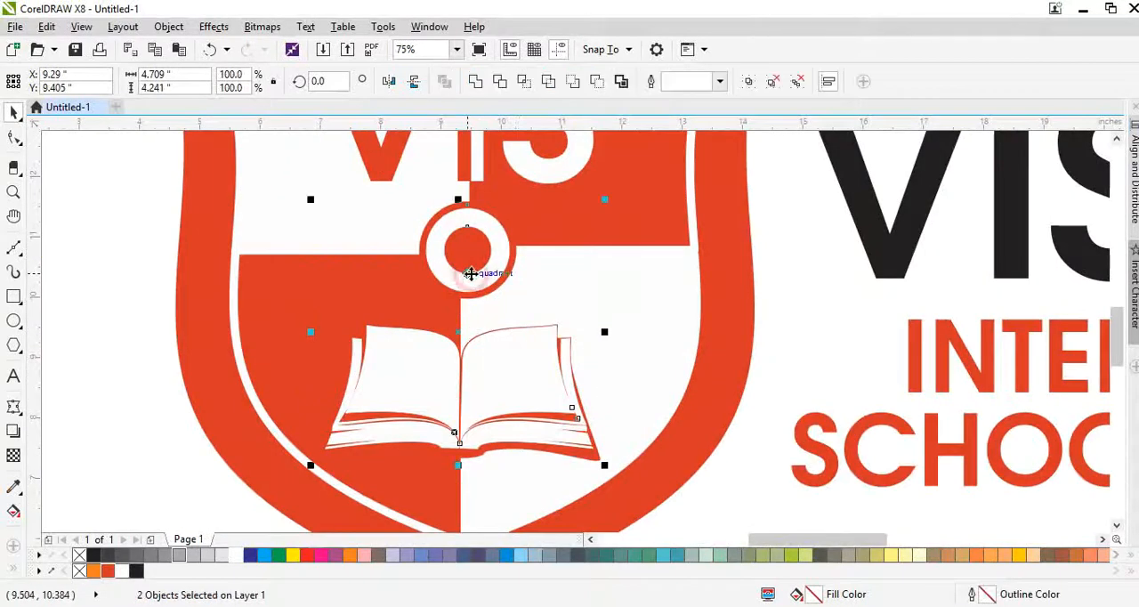
{"action": "key", "text": "c"}
{"action": "key", "text": "ctrl+z"}
{"action": "left_click", "coordinate": [737, 485]}
{"action": "left_click", "coordinate": [366, 267]}
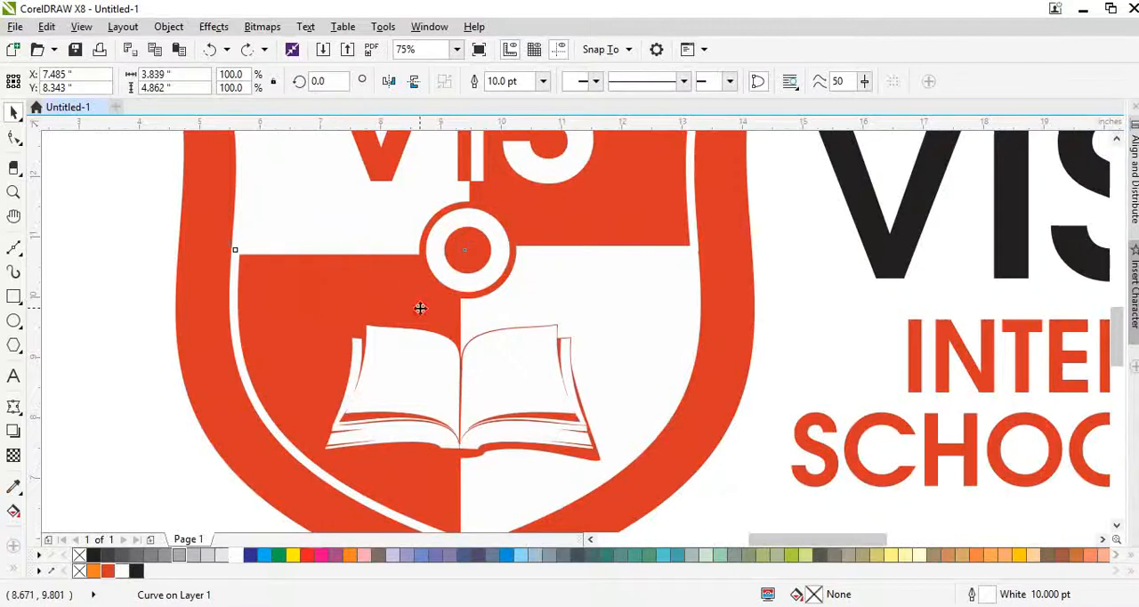
{"action": "key", "text": "F10"}
{"action": "scroll", "coordinate": [408, 305], "scroll_direction": "down", "scroll_amount": 1}
{"action": "key", "text": "space"}
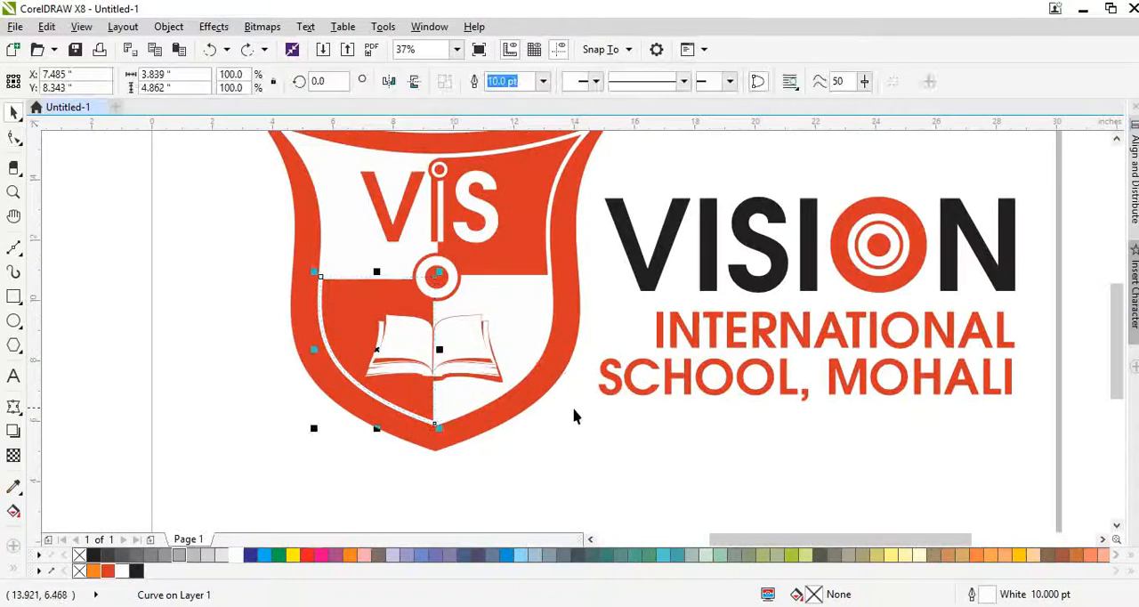
{"action": "left_click", "coordinate": [574, 413]}
- Move the book group up so it sits just beneath the shield's central ring
{"action": "scroll", "coordinate": [441, 326], "scroll_direction": "up", "scroll_amount": 1}
{"action": "left_click_drag", "start_coordinate": [450, 345], "coordinate": [448, 326]}
{"action": "scroll", "coordinate": [428, 345], "scroll_direction": "down", "scroll_amount": 1}
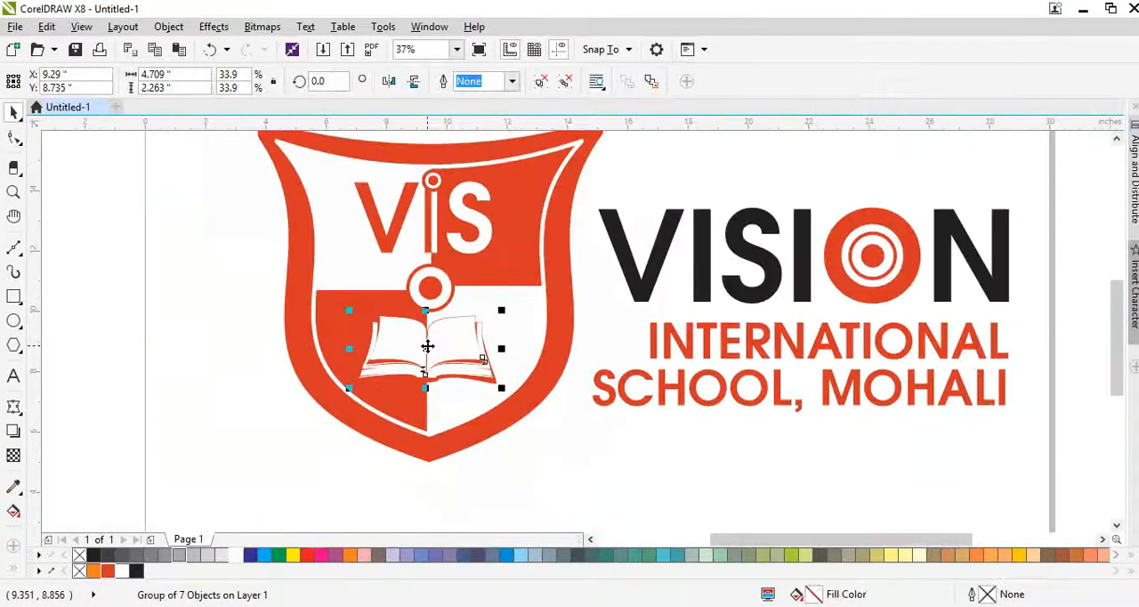
{"action": "left_click", "coordinate": [601, 442]}
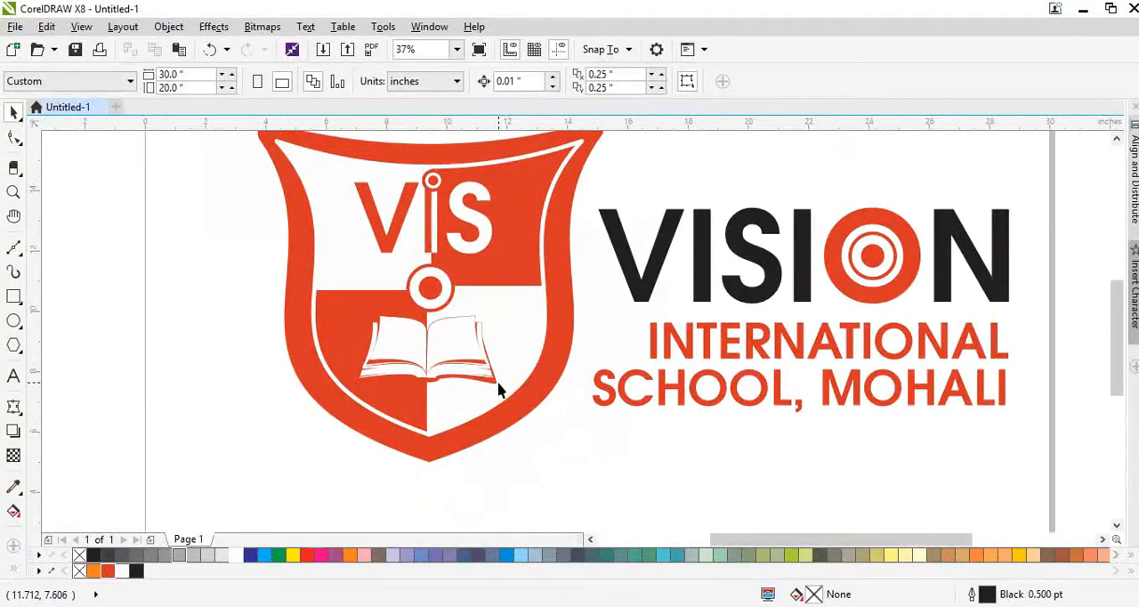
{"action": "scroll", "coordinate": [419, 394], "scroll_direction": "down", "scroll_amount": 1}
{"action": "scroll", "coordinate": [422, 347], "scroll_direction": "up", "scroll_amount": 1}
{"action": "left_click", "coordinate": [425, 354]}
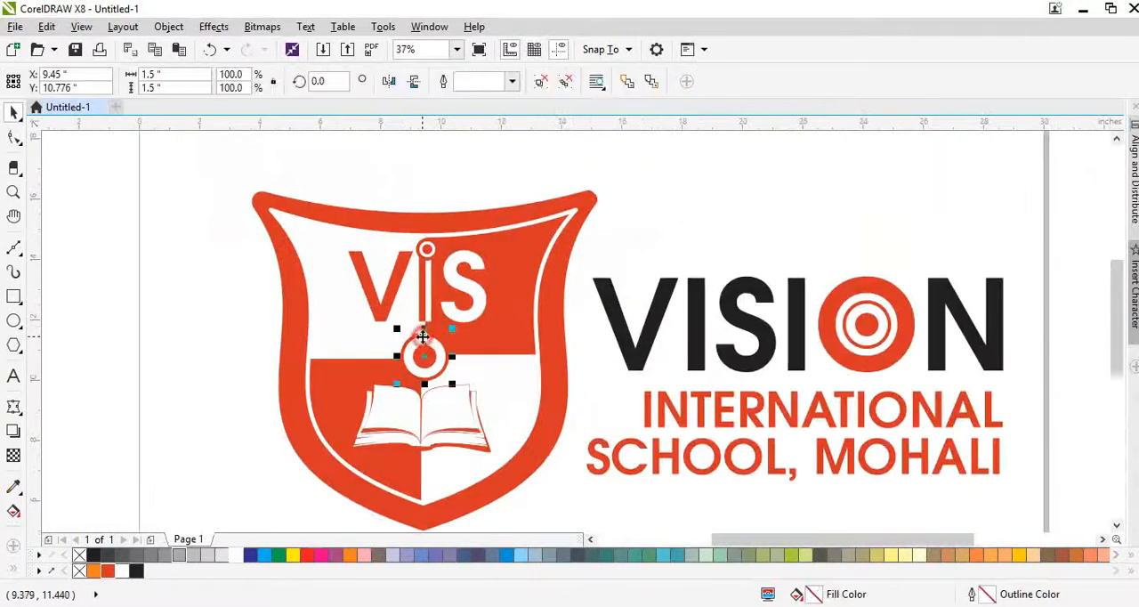
{"action": "left_click_drag", "start_coordinate": [312, 327], "coordinate": [323, 318]}
{"action": "key", "text": "ctrl+z"}
{"action": "left_click_drag", "start_coordinate": [292, 406], "coordinate": [300, 397]}
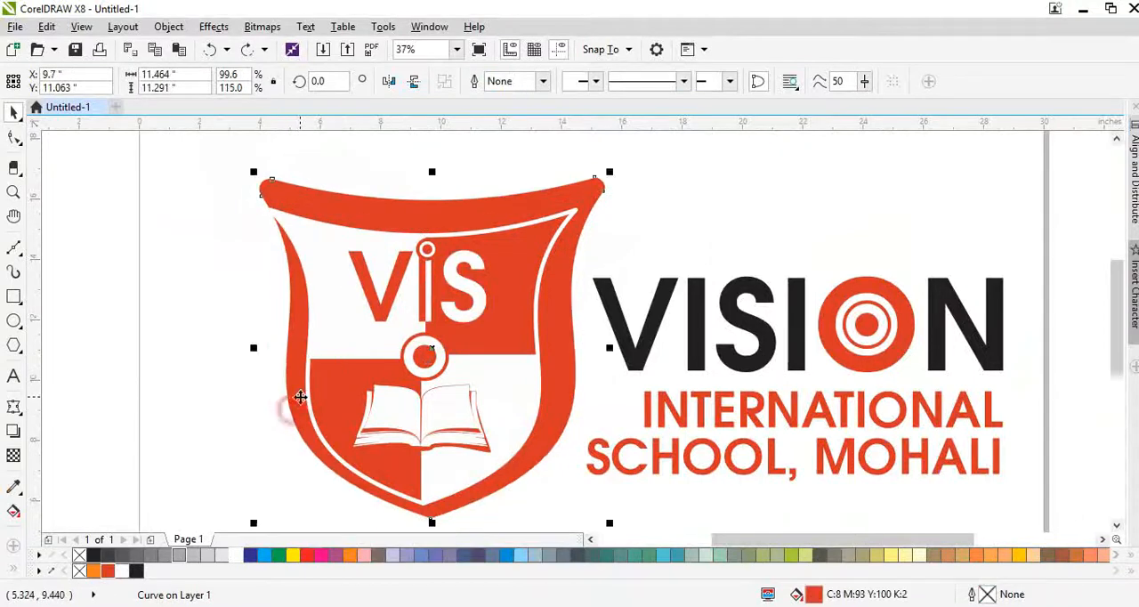
{"action": "key", "text": "ctrl+z"}
{"action": "left_click", "coordinate": [262, 398]}
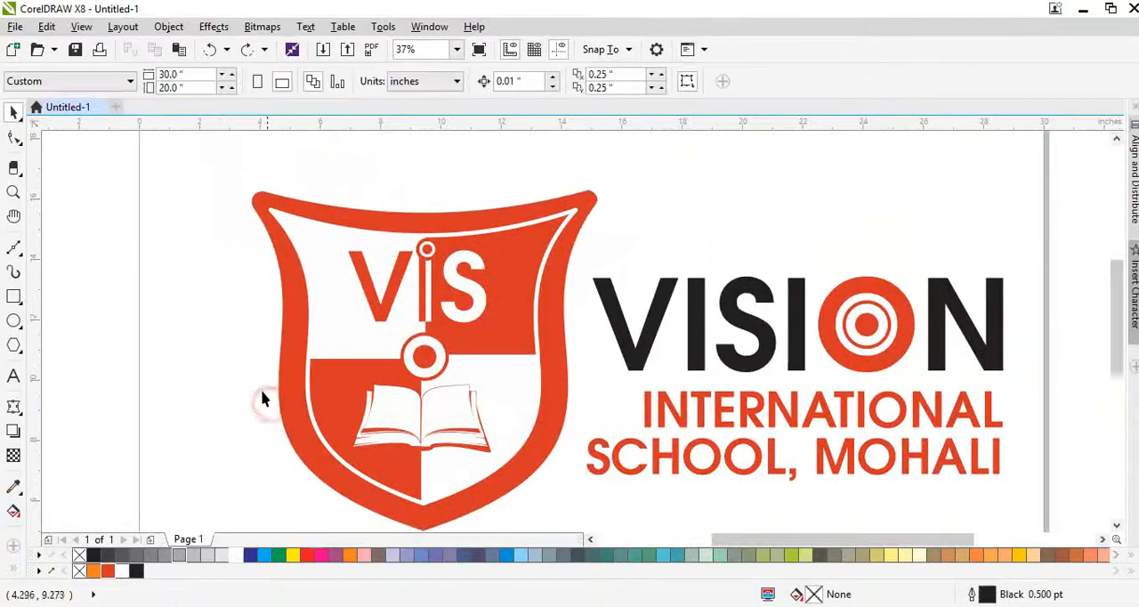
{"action": "scroll", "coordinate": [261, 390], "scroll_direction": "down", "scroll_amount": 1}
{"action": "scroll", "coordinate": [333, 423], "scroll_direction": "up", "scroll_amount": 1}
- Fill the shield's lower-left quadrant with solid red-orange C8 M93 Y100 K2
{"action": "left_click_drag", "start_coordinate": [329, 434], "coordinate": [339, 421]}
{"action": "key", "text": "ctrl+z"}
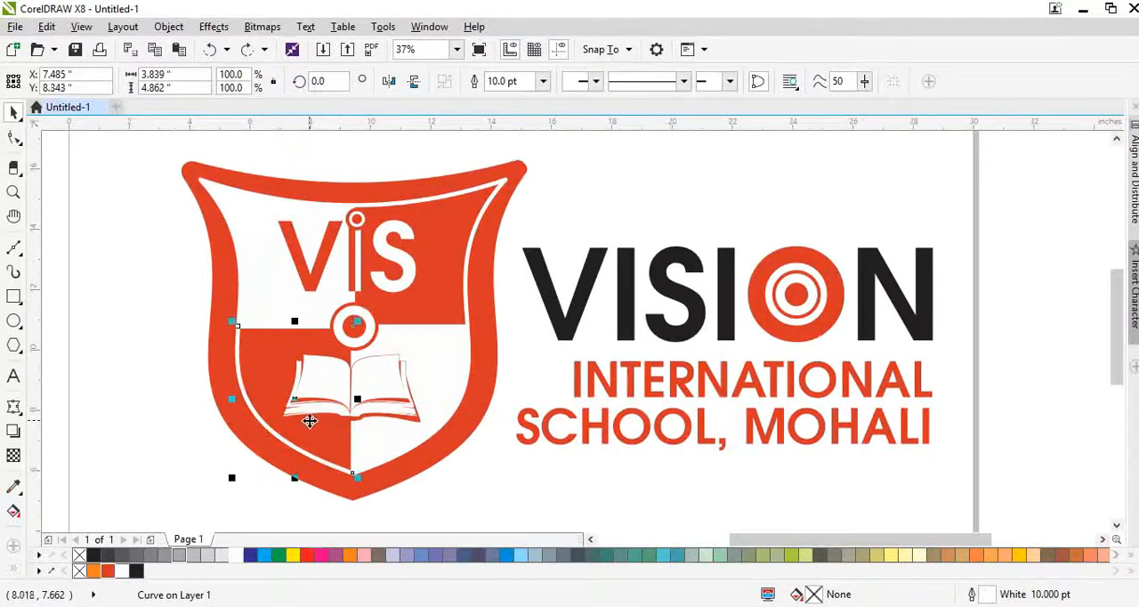
{"action": "key", "text": "g"}
{"action": "left_click_drag", "start_coordinate": [272, 455], "coordinate": [166, 399]}
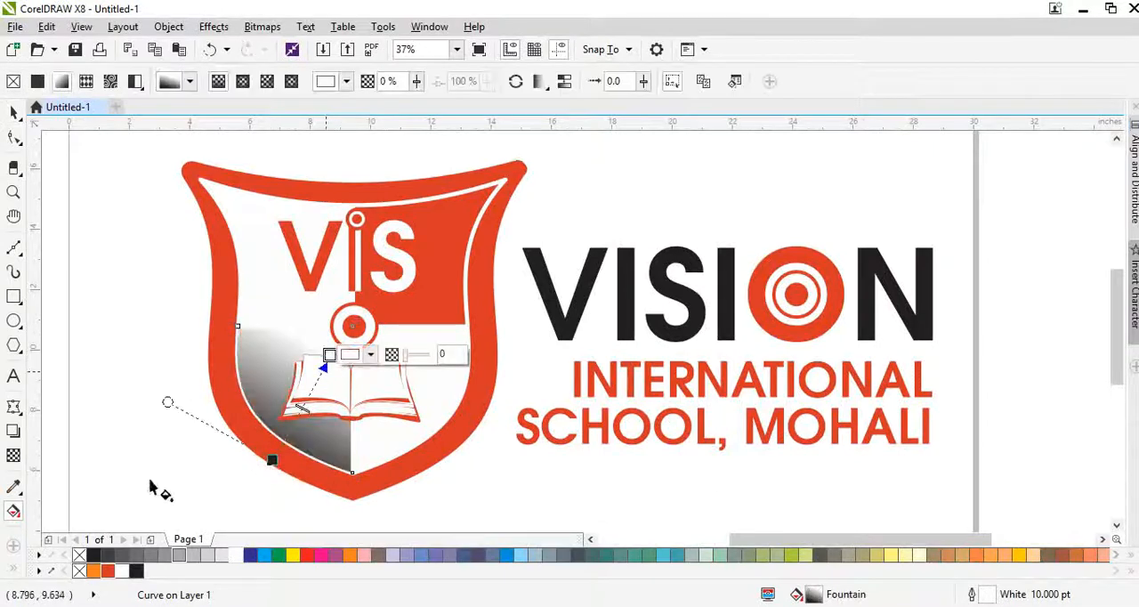
{"action": "left_click", "coordinate": [110, 572]}
{"action": "left_click", "coordinate": [110, 574]}
{"action": "key", "text": "space"}
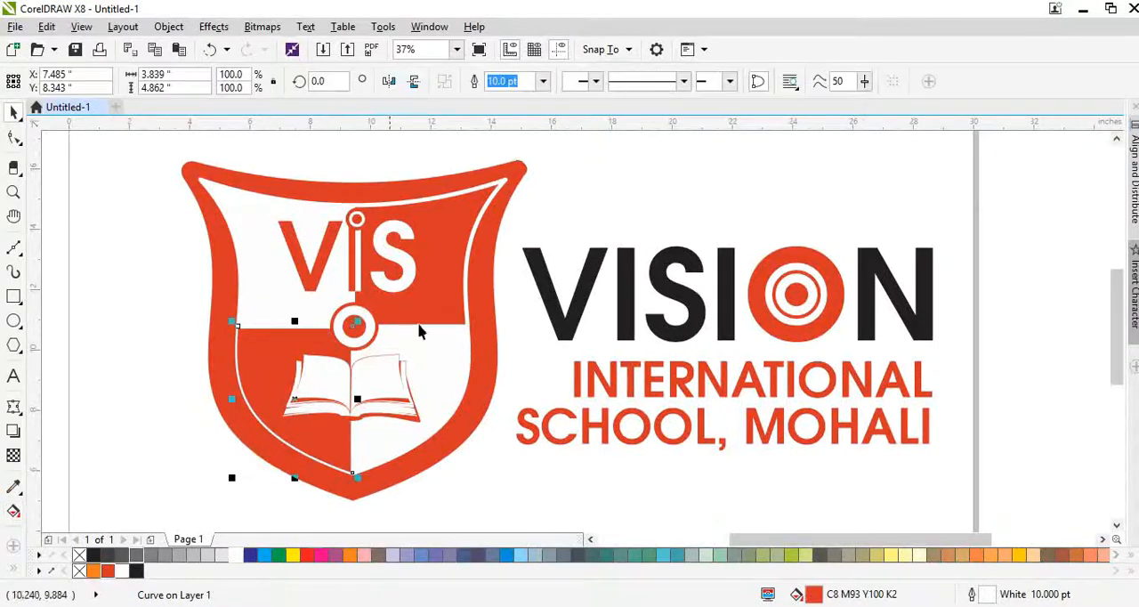
{"action": "left_click", "coordinate": [442, 306]}
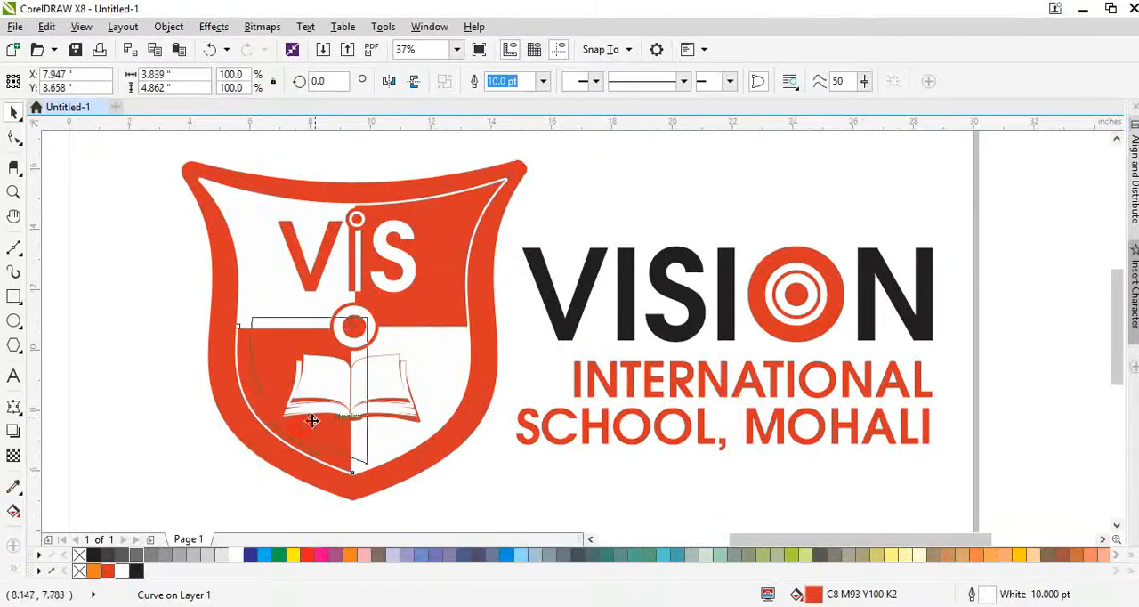
{"action": "left_click", "coordinate": [327, 447]}
- Apply a linear fountain fill to the shield's lower-left quadrant, running diagonally from red-orange at the lower edge to dark red near the central ring
{"action": "scroll", "coordinate": [353, 456], "scroll_direction": "up", "scroll_amount": 1}
{"action": "scroll", "coordinate": [371, 445], "scroll_direction": "down", "scroll_amount": 1}
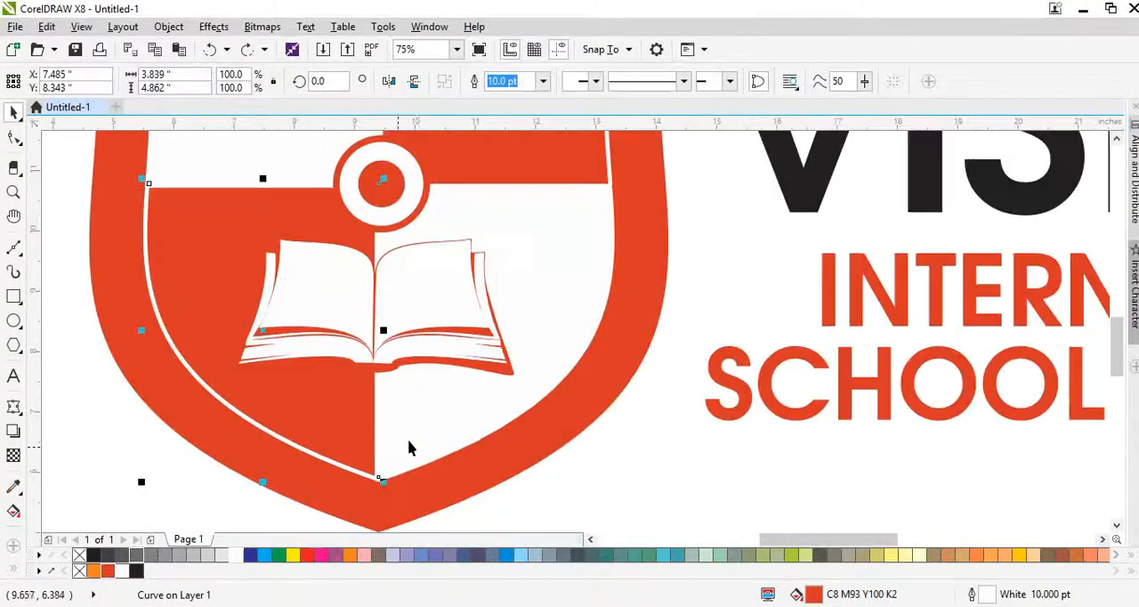
{"action": "left_click", "coordinate": [457, 412]}
{"action": "left_click", "coordinate": [302, 437]}
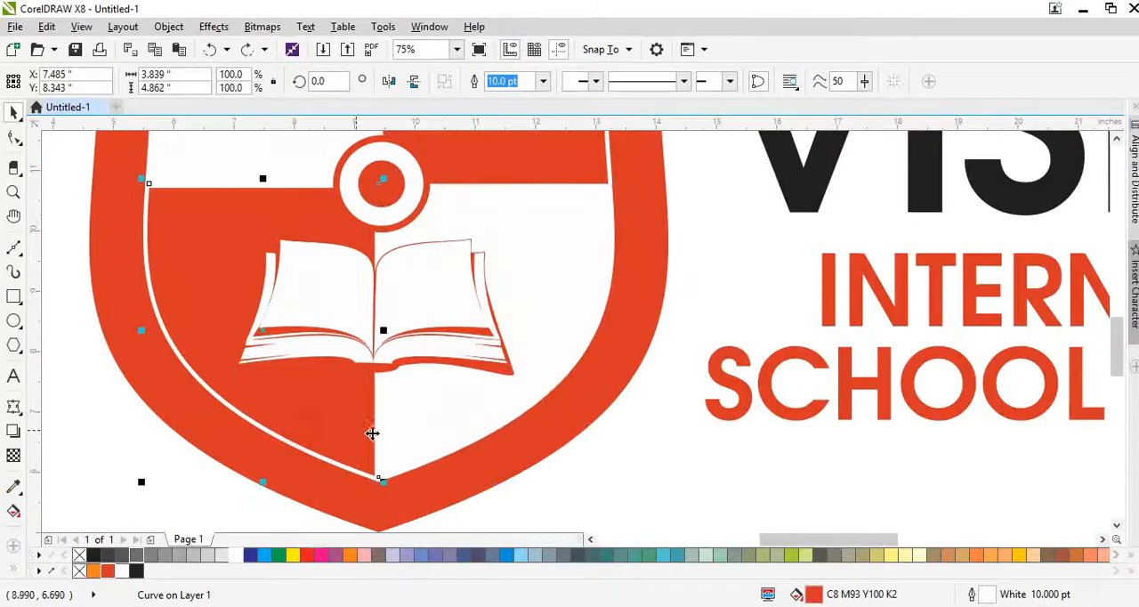
{"action": "key", "text": "g"}
{"action": "mouse_move", "coordinate": [232, 469]}
{"action": "left_mouse_down"}
{"action": "mouse_move", "coordinate": [338, 265]}
{"action": "mouse_move", "coordinate": [340, 220]}
{"action": "left_mouse_up"}
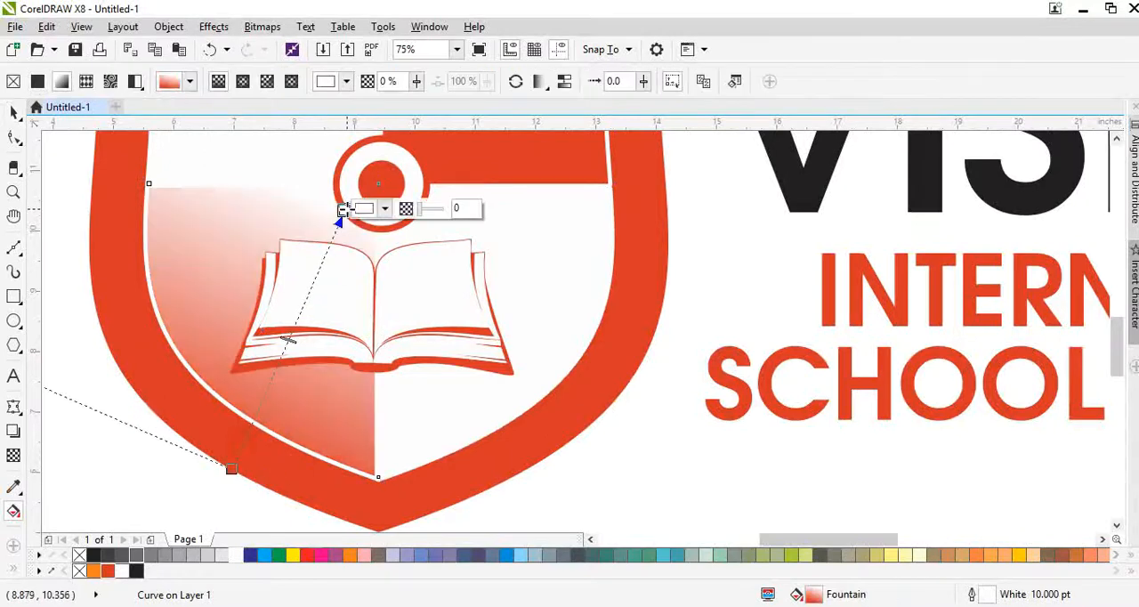
{"action": "left_click", "coordinate": [106, 571]}
{"action": "left_click", "coordinate": [106, 572]}
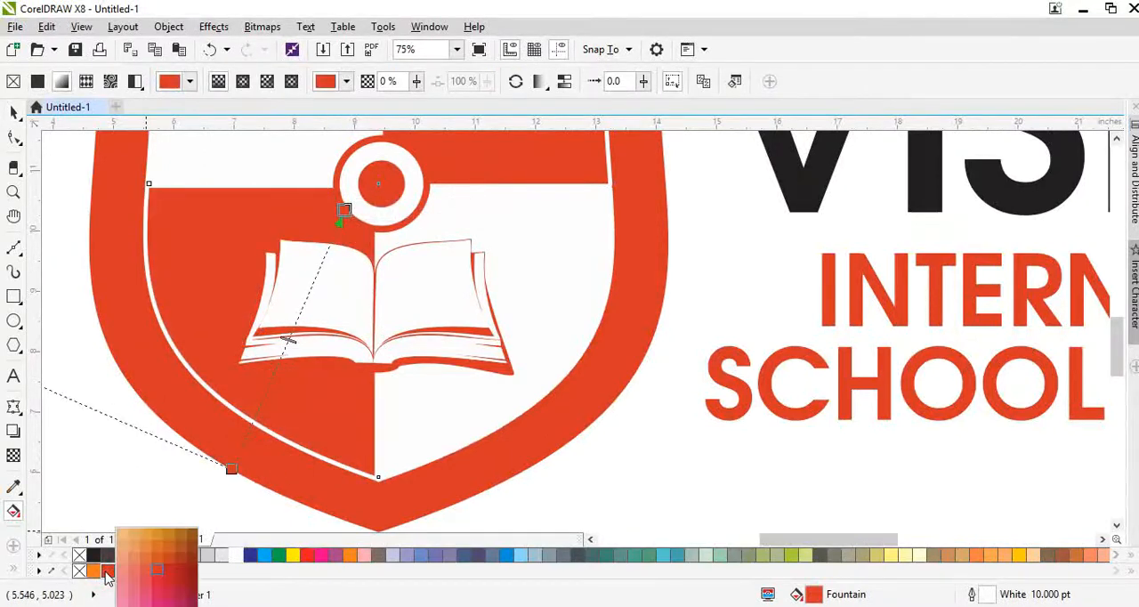
{"action": "left_click", "coordinate": [188, 566]}
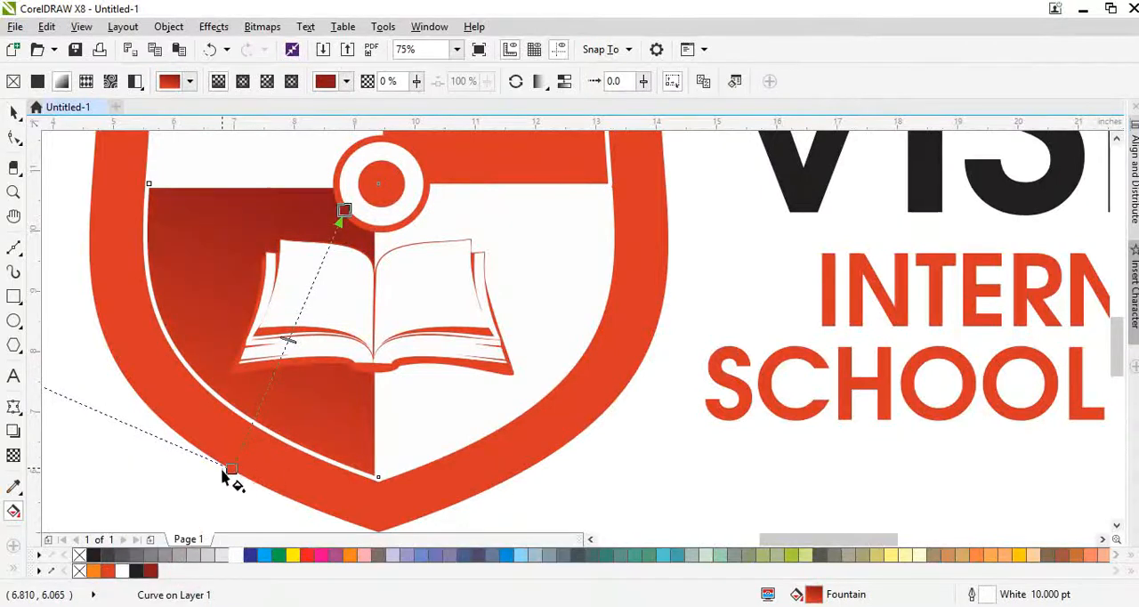
- Shorten and shift the lower-left quadrant's gradient so the dark red shading is concentrated beside the central ring
{"action": "left_click_drag", "start_coordinate": [230, 468], "coordinate": [288, 298]}
{"action": "left_click_drag", "start_coordinate": [341, 217], "coordinate": [376, 162]}
{"action": "scroll", "coordinate": [299, 363], "scroll_direction": "down", "scroll_amount": 2}
{"action": "key", "text": "space"}
- Give the shield's upper-right quadrant the same red-orange to dark red gradient, with its dark end placed at the central ring
{"action": "left_click", "coordinate": [399, 241]}
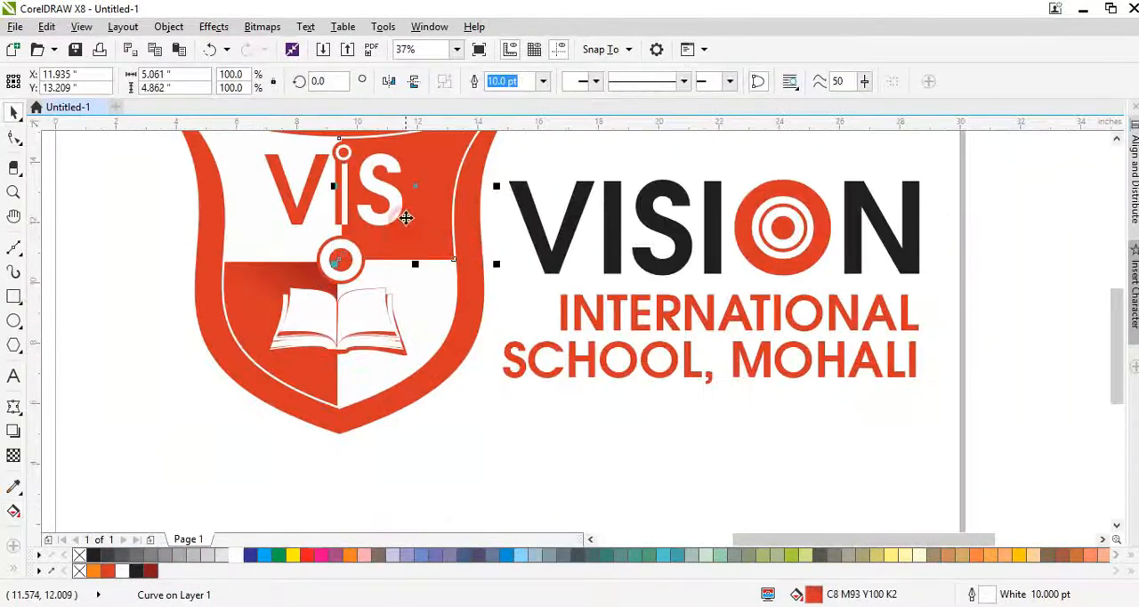
{"action": "scroll", "coordinate": [405, 217], "scroll_direction": "up", "scroll_amount": 2}
{"action": "scroll", "coordinate": [333, 238], "scroll_direction": "down", "scroll_amount": 2}
{"action": "scroll", "coordinate": [333, 238], "scroll_direction": "up", "scroll_amount": 2}
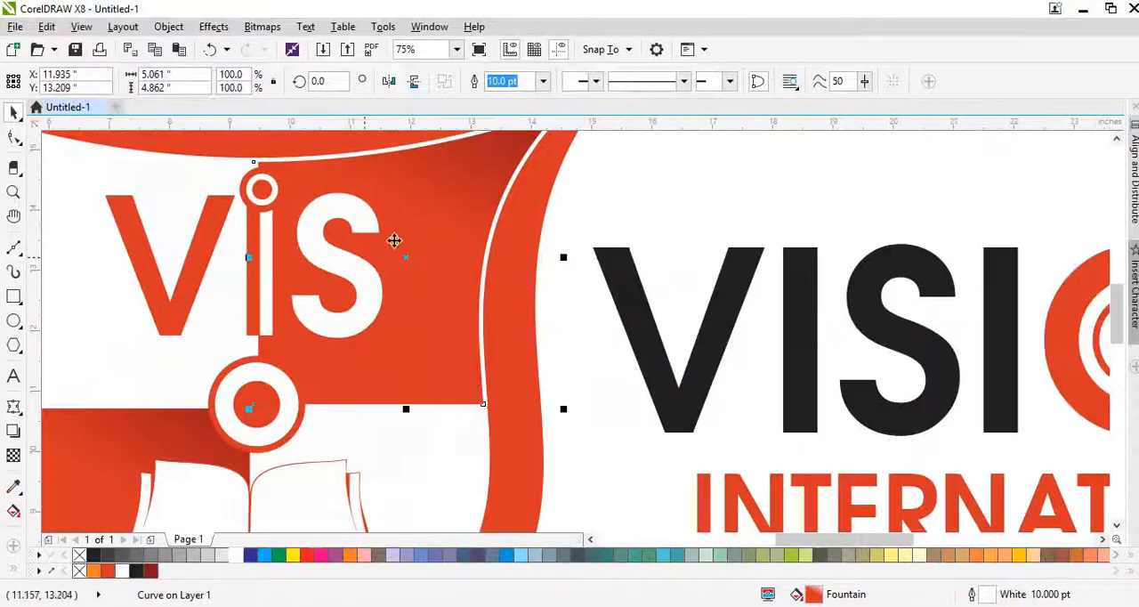
{"action": "key", "text": "g"}
{"action": "left_click_drag", "start_coordinate": [288, 389], "coordinate": [328, 327]}
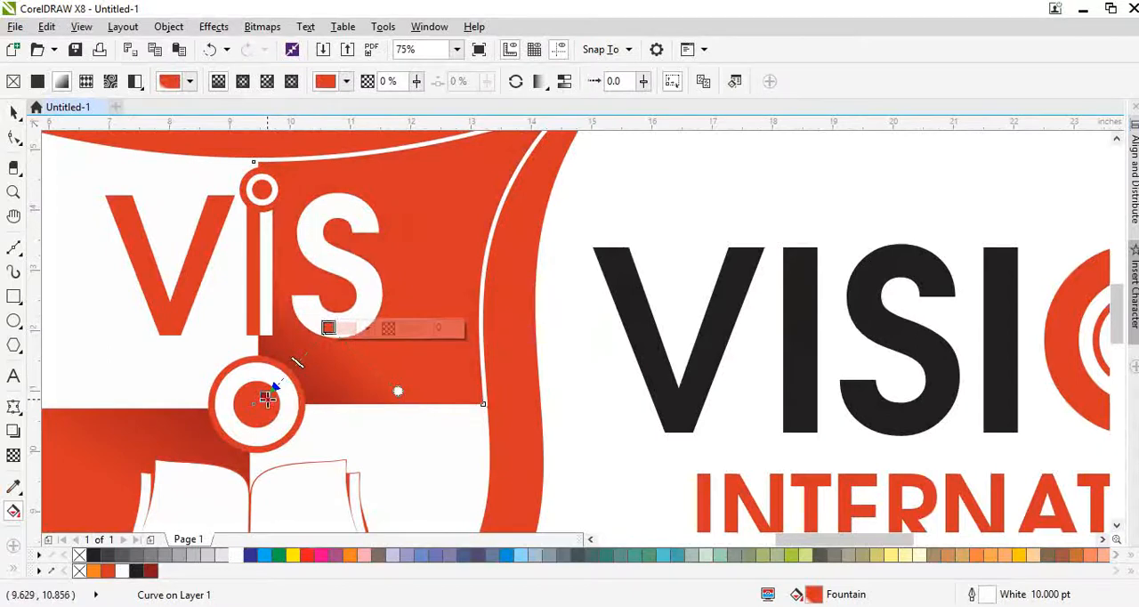
{"action": "left_click_drag", "start_coordinate": [266, 397], "coordinate": [253, 418]}
{"action": "key", "text": "space"}
{"action": "scroll", "coordinate": [311, 347], "scroll_direction": "down", "scroll_amount": 1}
- Duplicate the white S slightly down and right, colour its fill and outline dark red C26 M100 Y100 K32, and place it behind the original
{"action": "left_click", "coordinate": [335, 333]}
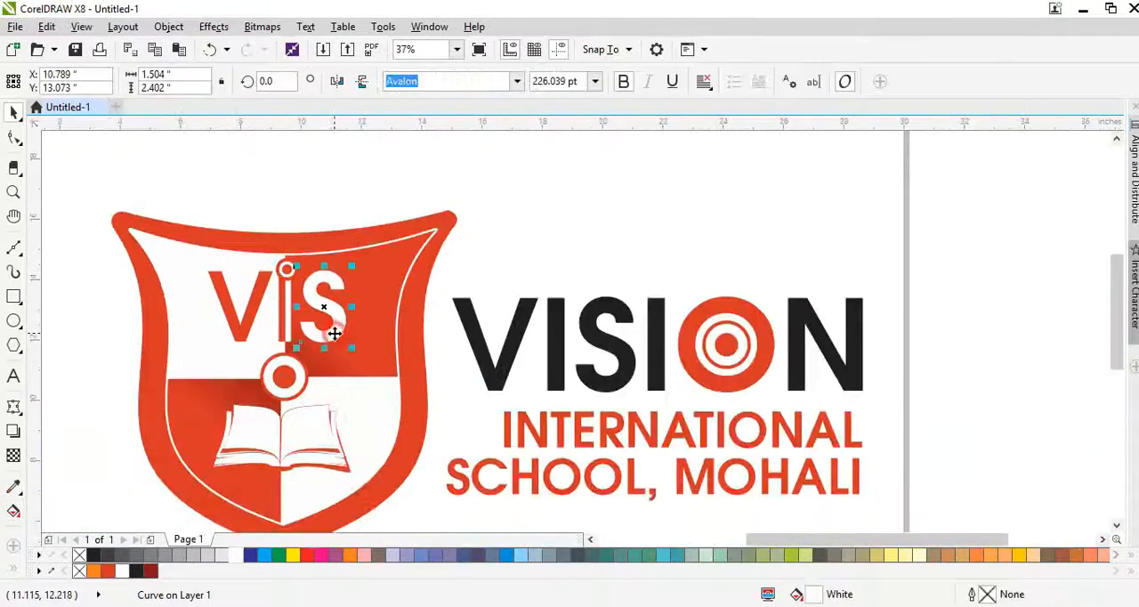
{"action": "scroll", "coordinate": [333, 333], "scroll_direction": "up", "scroll_amount": 2}
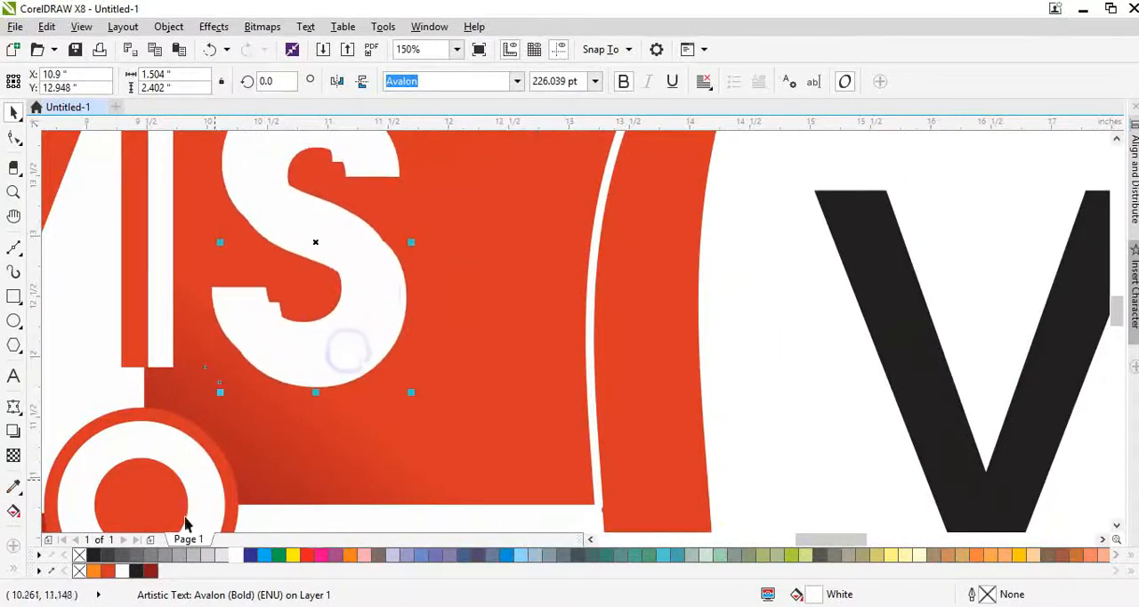
{"action": "left_click", "coordinate": [149, 569]}
{"action": "right_click", "coordinate": [149, 568]}
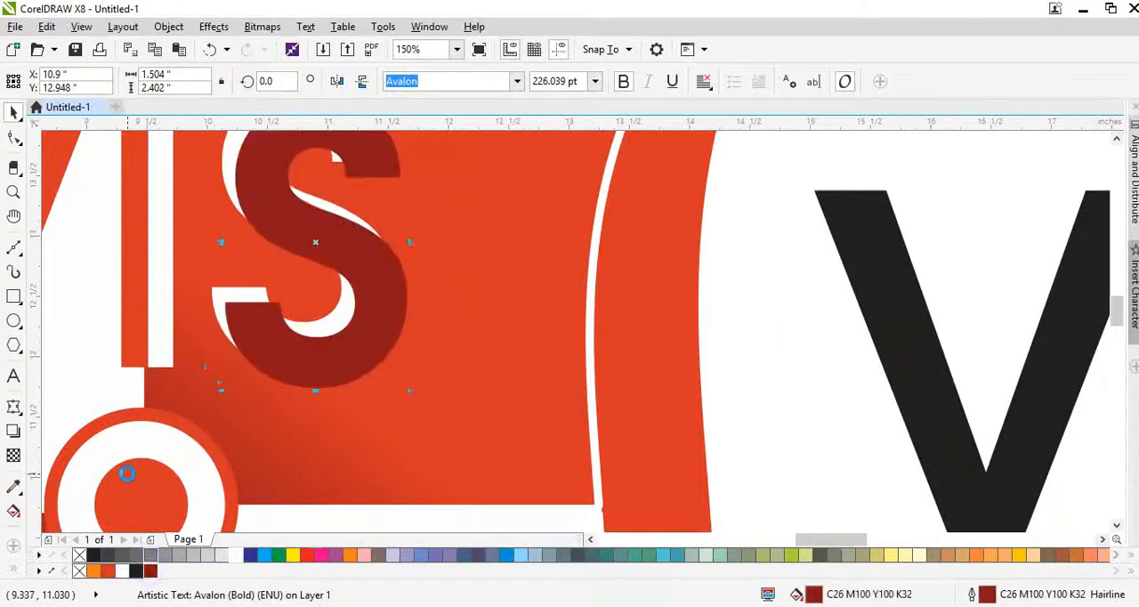
{"action": "key", "text": "ctrl+Page_Down"}
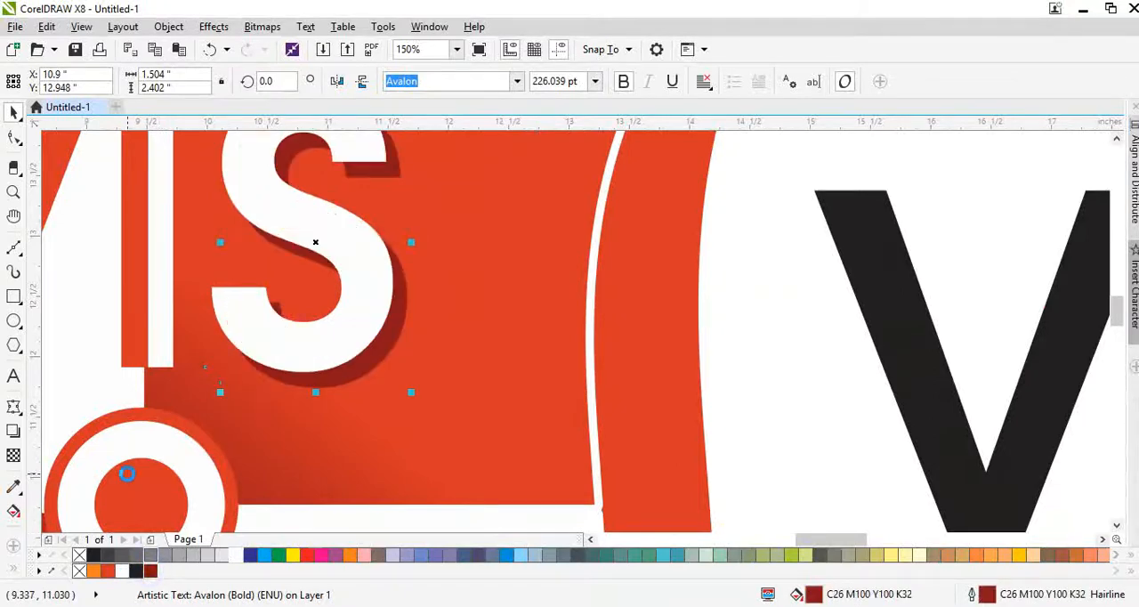
- Convert the dark red S copy to a bitmap and soften it with a 57-pixel Gaussian Blur
{"action": "left_click", "coordinate": [249, 27]}
{"action": "left_click", "coordinate": [307, 47]}
{"action": "left_click", "coordinate": [262, 27]}
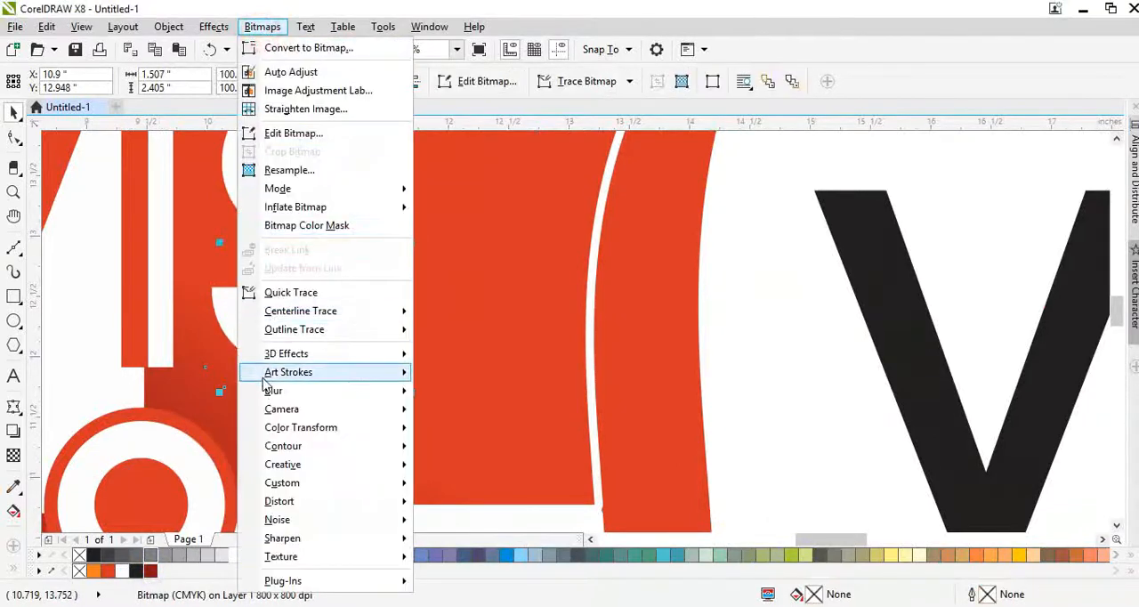
{"action": "mouse_move", "coordinate": [271, 390]}
{"action": "left_click", "coordinate": [467, 409]}
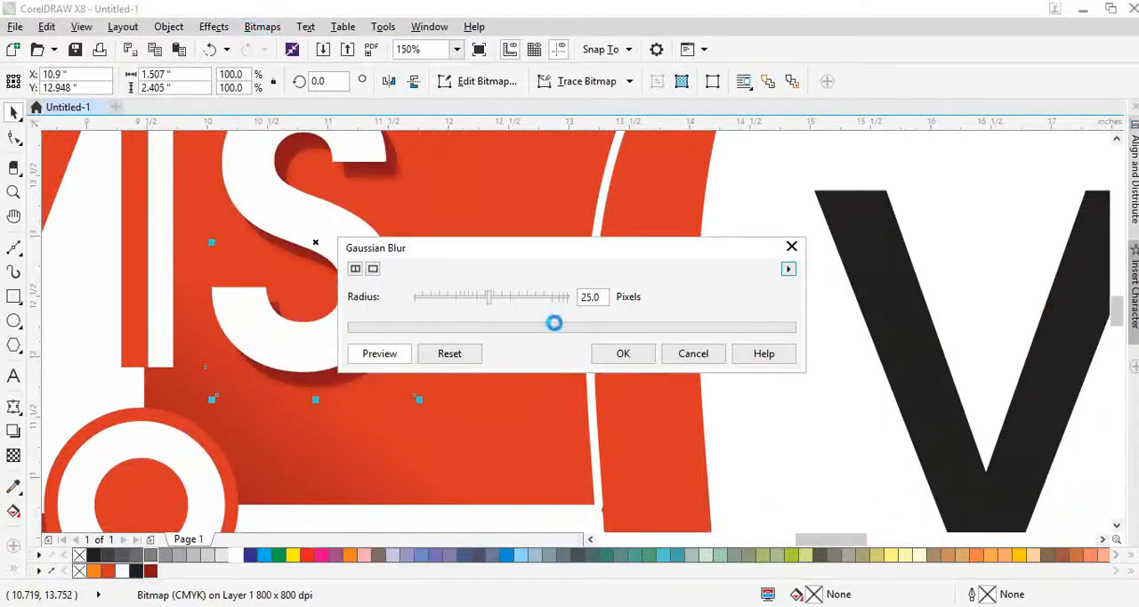
{"action": "left_click_drag", "start_coordinate": [501, 299], "coordinate": [512, 307]}
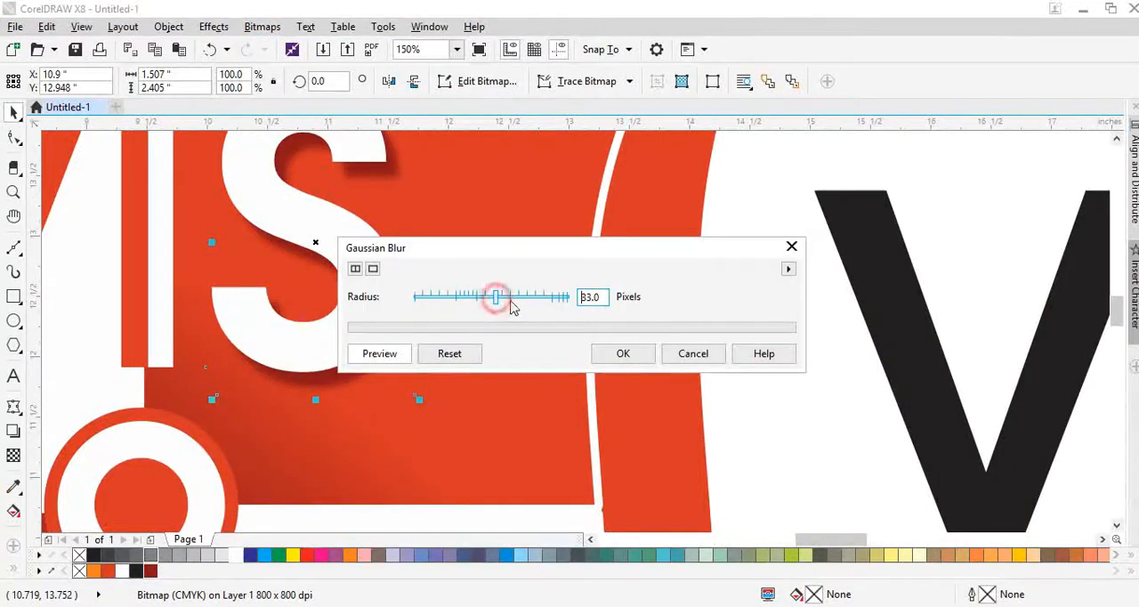
{"action": "left_click", "coordinate": [605, 353]}
{"action": "scroll", "coordinate": [534, 382], "scroll_direction": "down", "scroll_amount": 4}
{"action": "scroll", "coordinate": [392, 369], "scroll_direction": "up", "scroll_amount": 4}
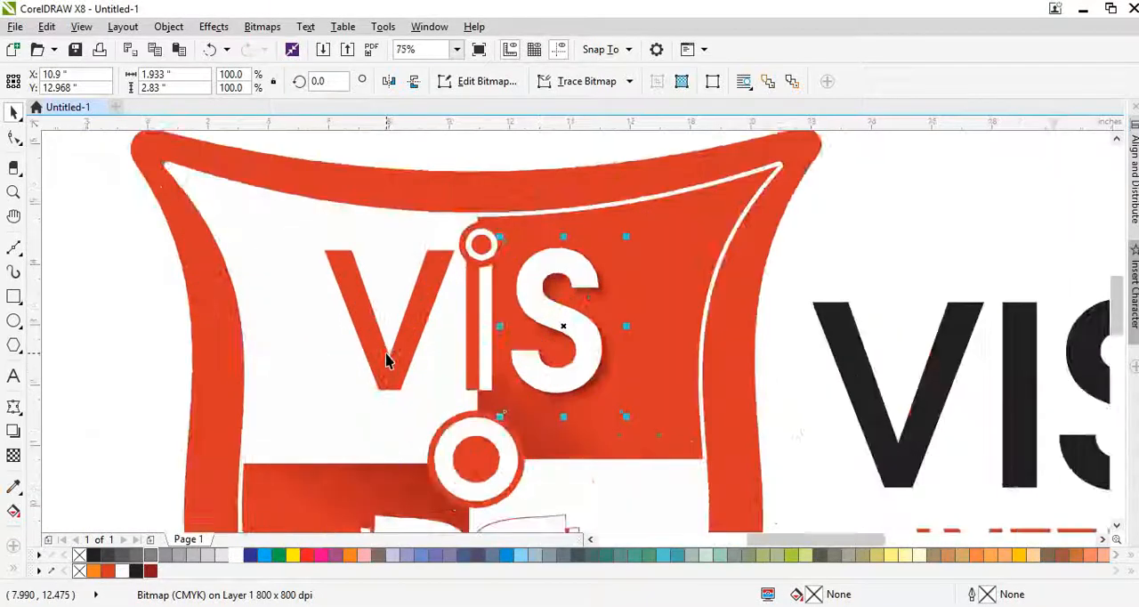
- Duplicate the V slightly down and right, colour its fill and outline 30% black, and place it behind the original V
{"action": "left_click", "coordinate": [392, 373]}
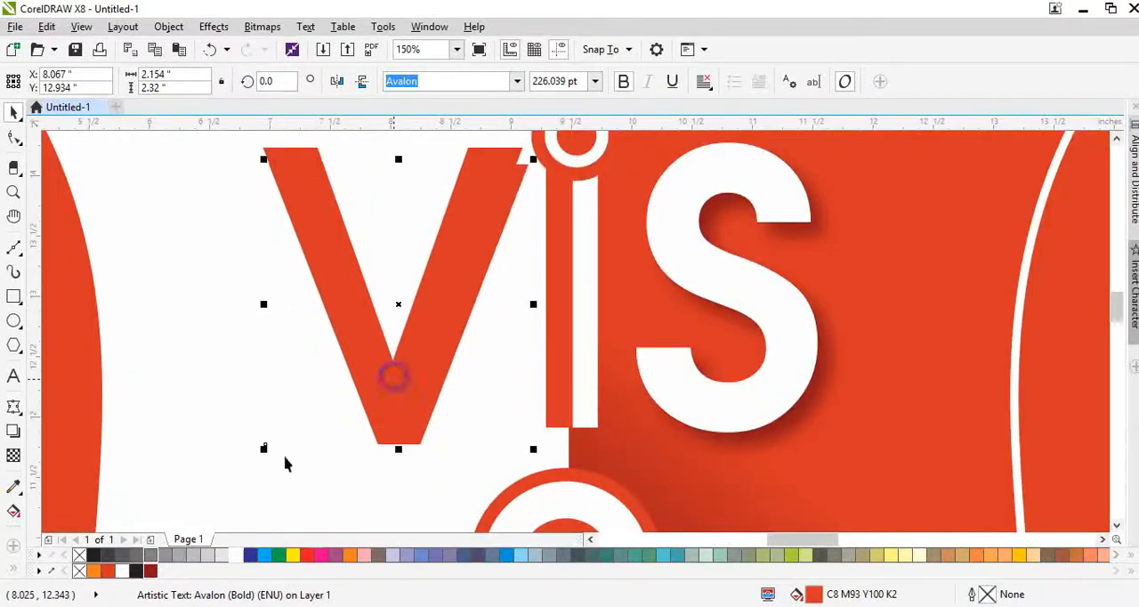
{"action": "left_click", "coordinate": [136, 570]}
{"action": "left_click", "coordinate": [193, 554]}
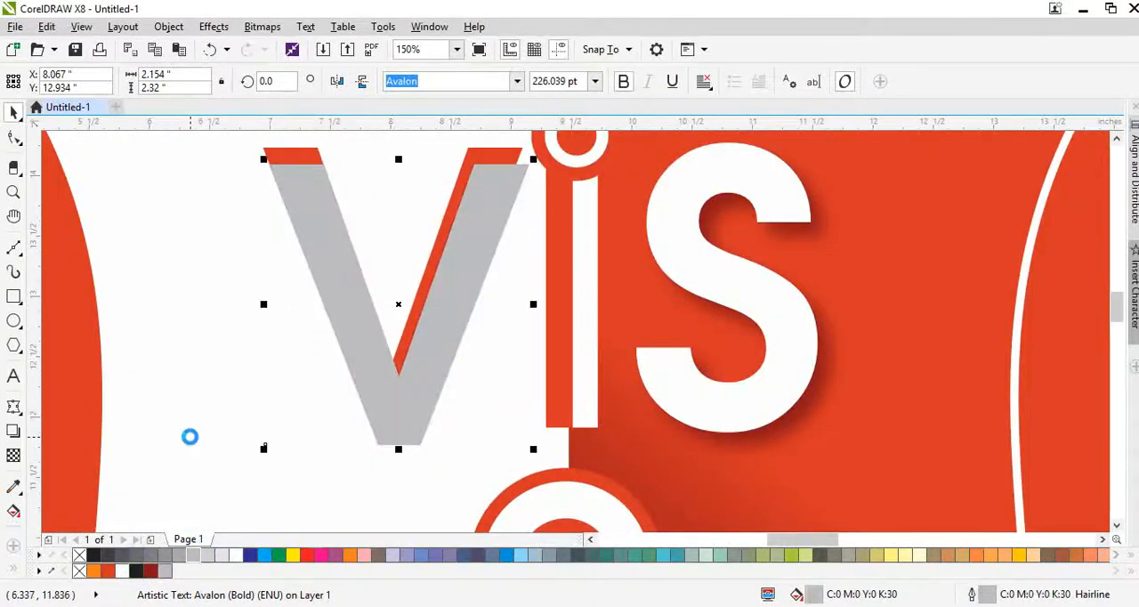
{"action": "key", "text": "ctrl+Page_Down"}
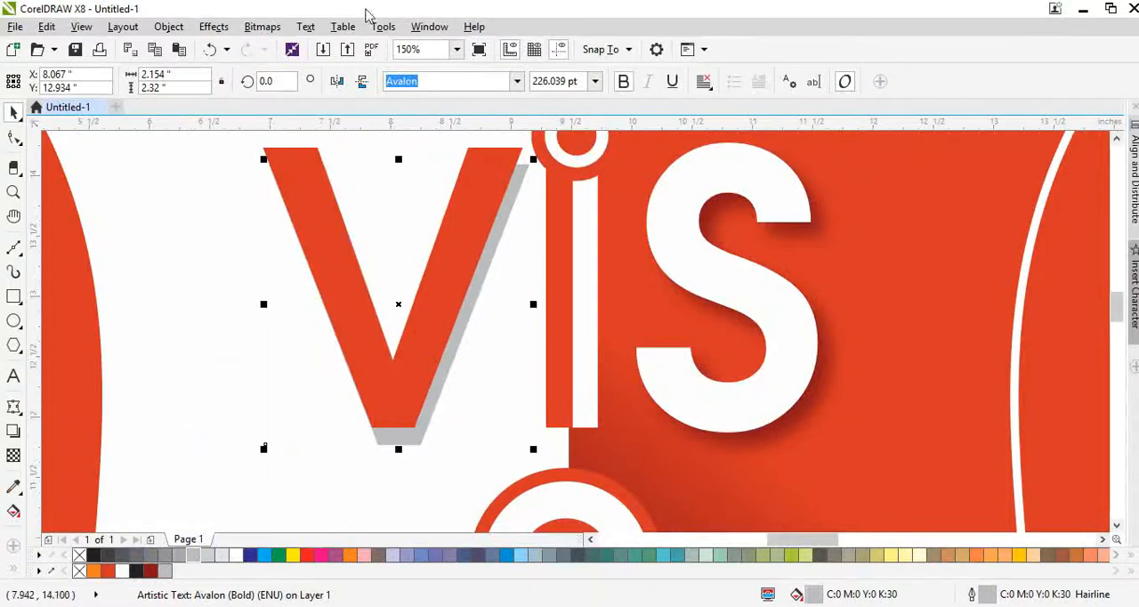
{"action": "key", "text": "Right"}
- Convert the grey V copy to a bitmap and apply a 57-pixel Gaussian Blur to it
{"action": "left_click", "coordinate": [278, 28]}
{"action": "left_click", "coordinate": [285, 45]}
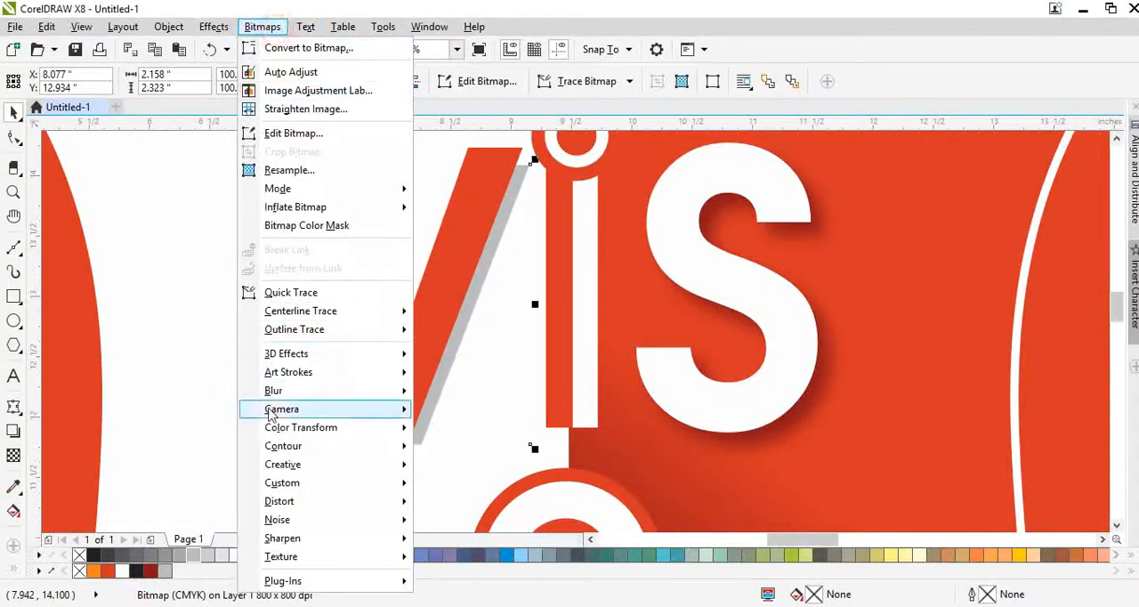
{"action": "mouse_move", "coordinate": [274, 391]}
{"action": "left_click", "coordinate": [458, 409]}
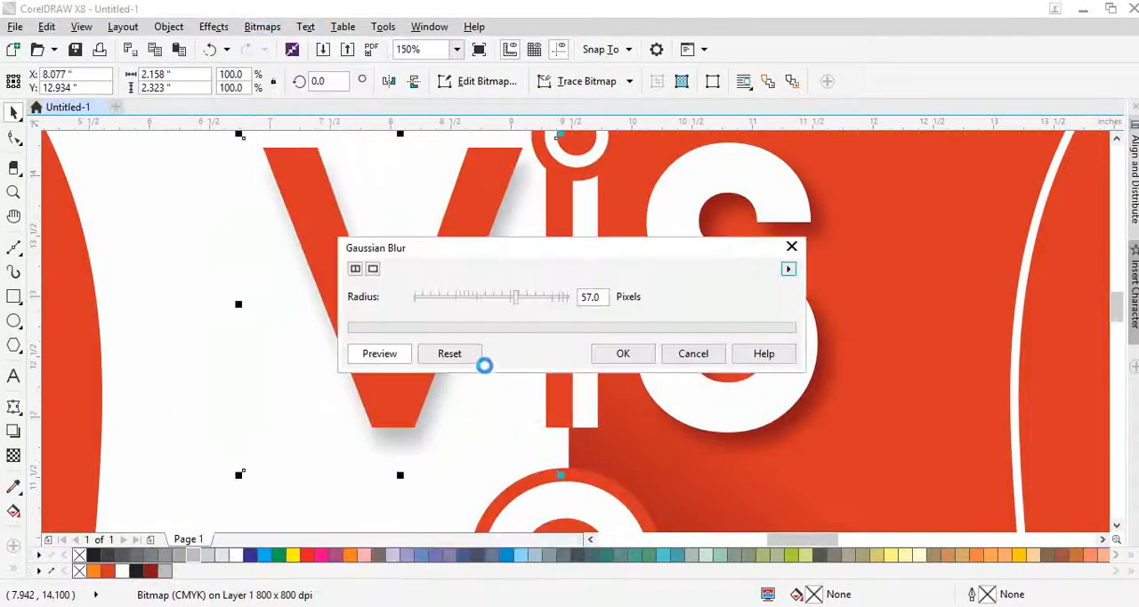
{"action": "left_click", "coordinate": [621, 354]}
{"action": "scroll", "coordinate": [407, 346], "scroll_direction": "down", "scroll_amount": 4}
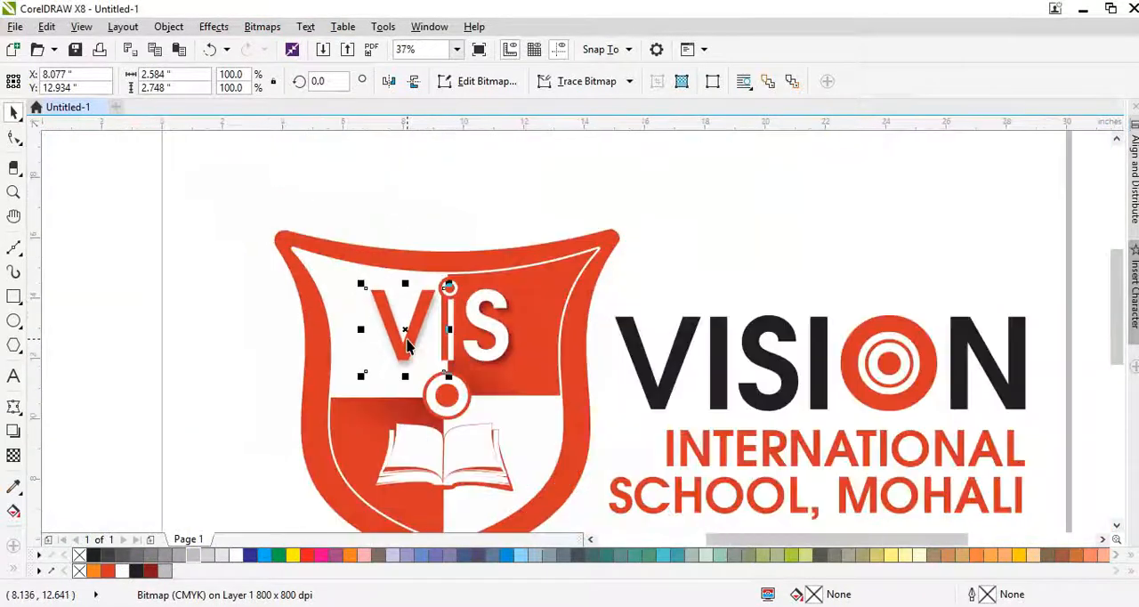
- Left-align the two text lines INTERNATIONAL and SCHOOL, MOHALI within their text object
{"action": "left_click", "coordinate": [633, 409]}
{"action": "scroll", "coordinate": [803, 409], "scroll_direction": "down", "scroll_amount": 2}
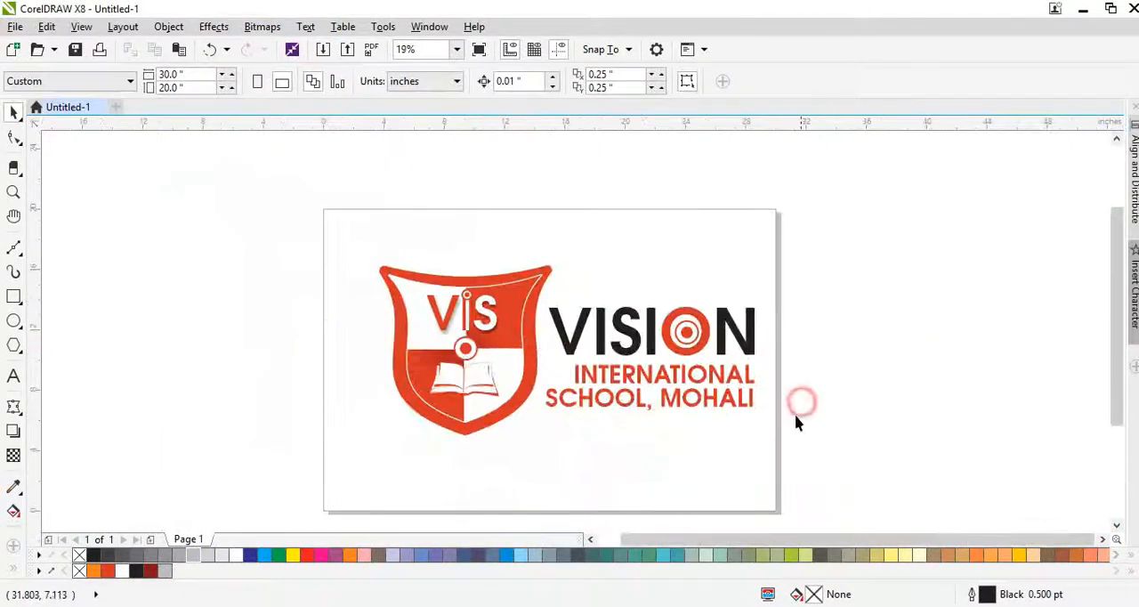
{"action": "left_click_drag", "start_coordinate": [788, 442], "coordinate": [542, 293]}
{"action": "left_click", "coordinate": [730, 390]}
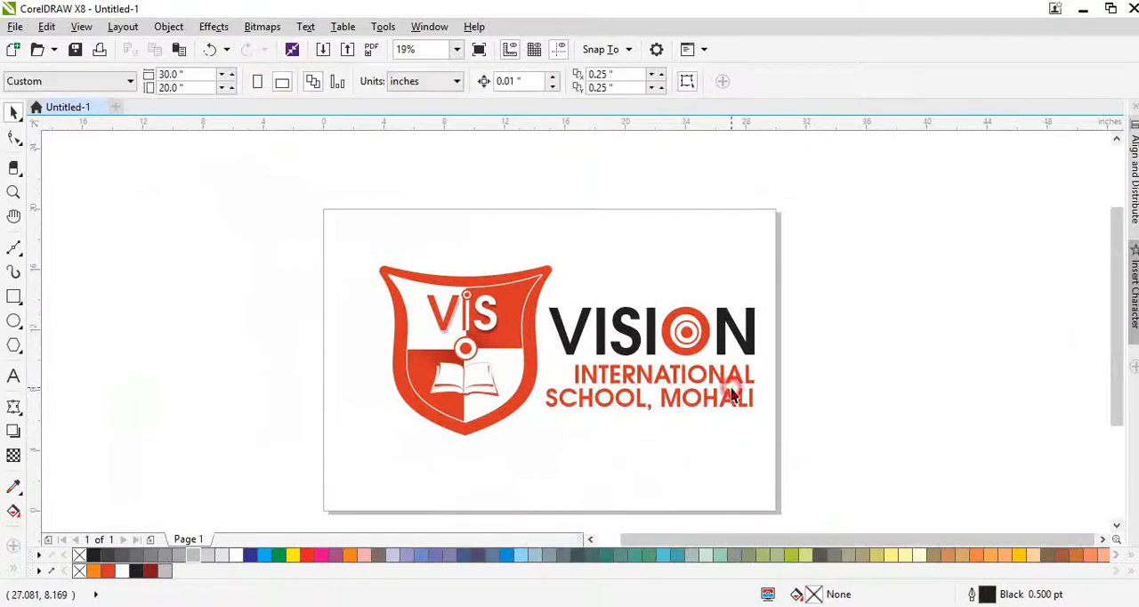
{"action": "double_click", "coordinate": [727, 377]}
{"action": "left_click", "coordinate": [719, 394]}
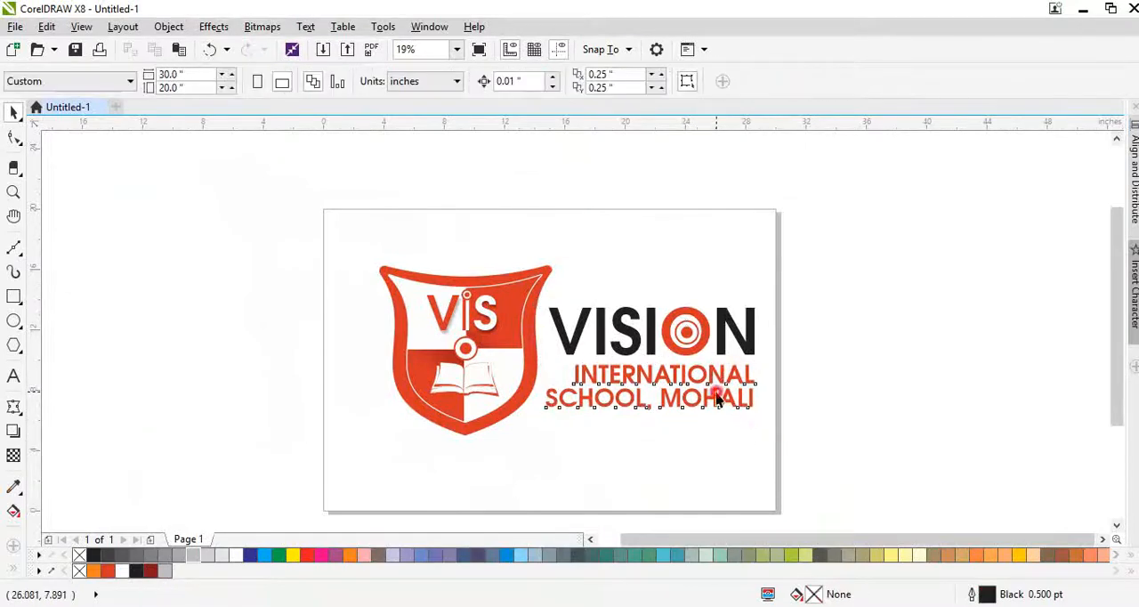
{"action": "left_click", "coordinate": [719, 399], "text": "ctrl"}
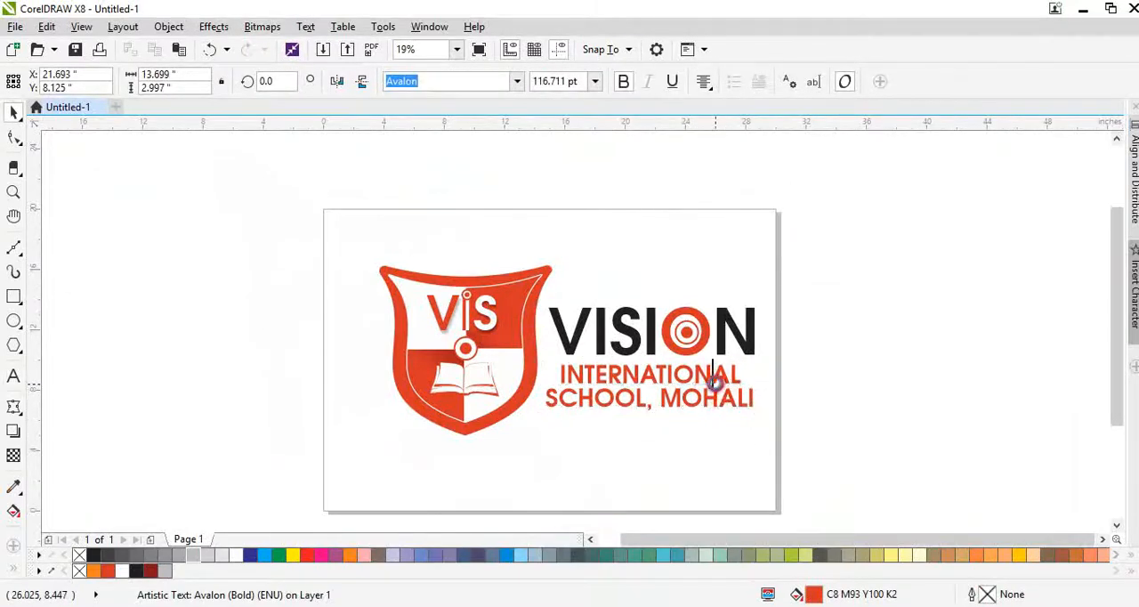
{"action": "key", "text": "ctrl+l"}
{"action": "key", "text": "ctrl+space"}
{"action": "mouse_move", "coordinate": [706, 383]}
{"action": "left_mouse_down"}
{"action": "mouse_move", "coordinate": [876, 340]}
{"action": "mouse_move", "coordinate": [897, 360]}
{"action": "mouse_move", "coordinate": [712, 382]}
{"action": "mouse_move", "coordinate": [720, 397]}
{"action": "left_mouse_up"}
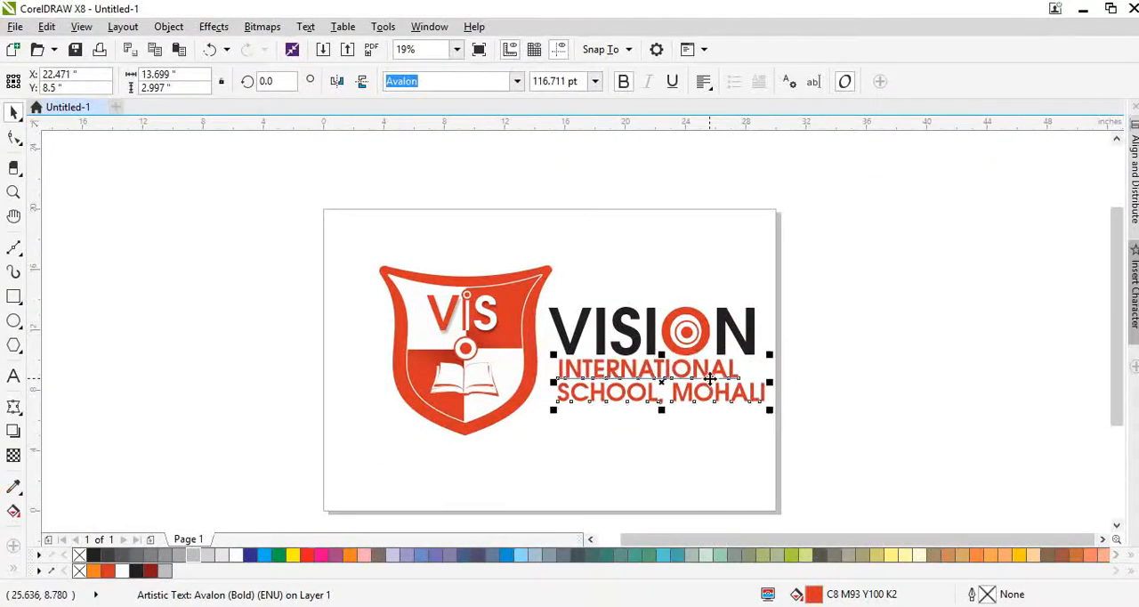
{"action": "key", "text": "ctrl+e"}
{"action": "key", "text": "ctrl+l"}
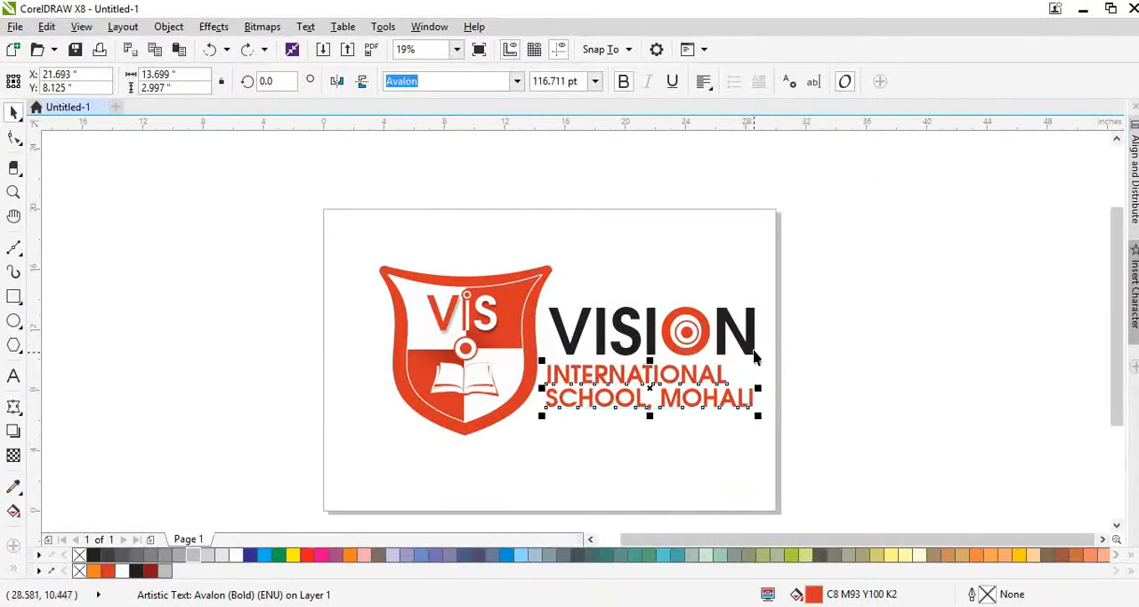
{"action": "left_click", "coordinate": [748, 344], "text": "shift"}
{"action": "key", "text": "l"}
{"action": "left_click", "coordinate": [835, 423]}
{"action": "key", "text": "ctrl+z"}
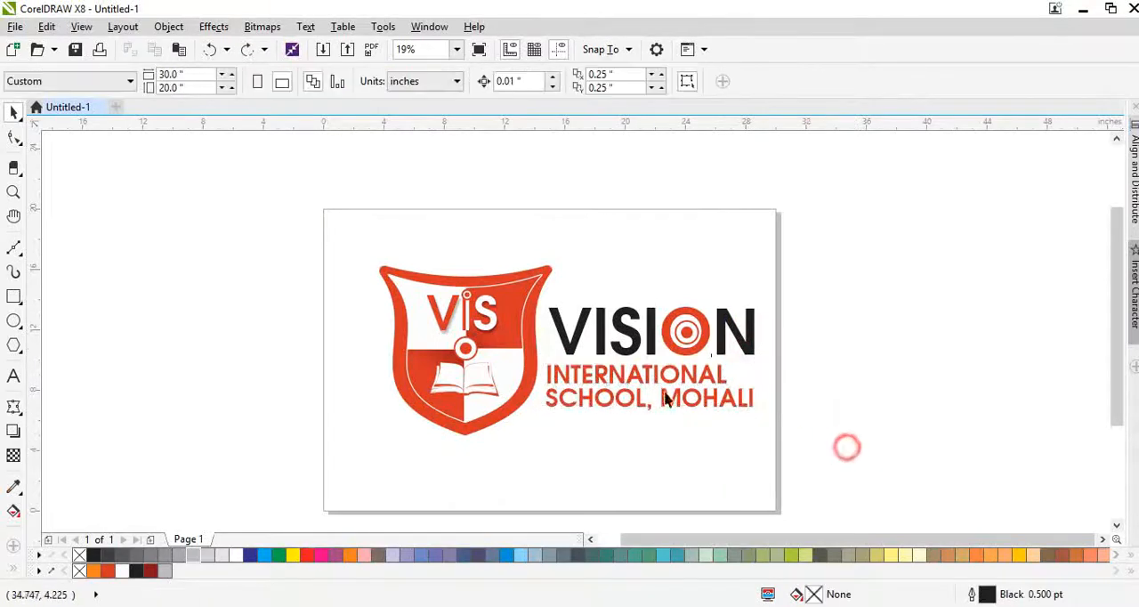
- Align the left edge of the INTERNATIONAL SCHOOL, MOHALI text with the left edge of the VISION lettering
{"action": "left_click", "coordinate": [656, 394]}
{"action": "left_click", "coordinate": [572, 341], "text": "shift"}
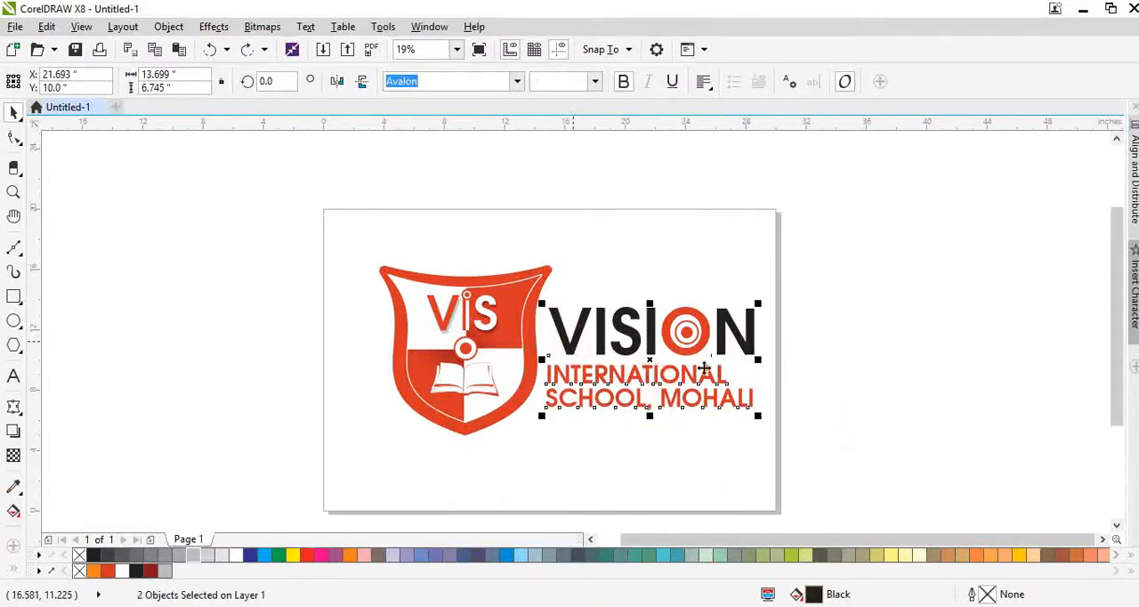
{"action": "key", "text": "l"}
- Group all of the logo's shield artwork and lettering, and center the group on the page
{"action": "left_click_drag", "start_coordinate": [852, 431], "coordinate": [300, 258]}
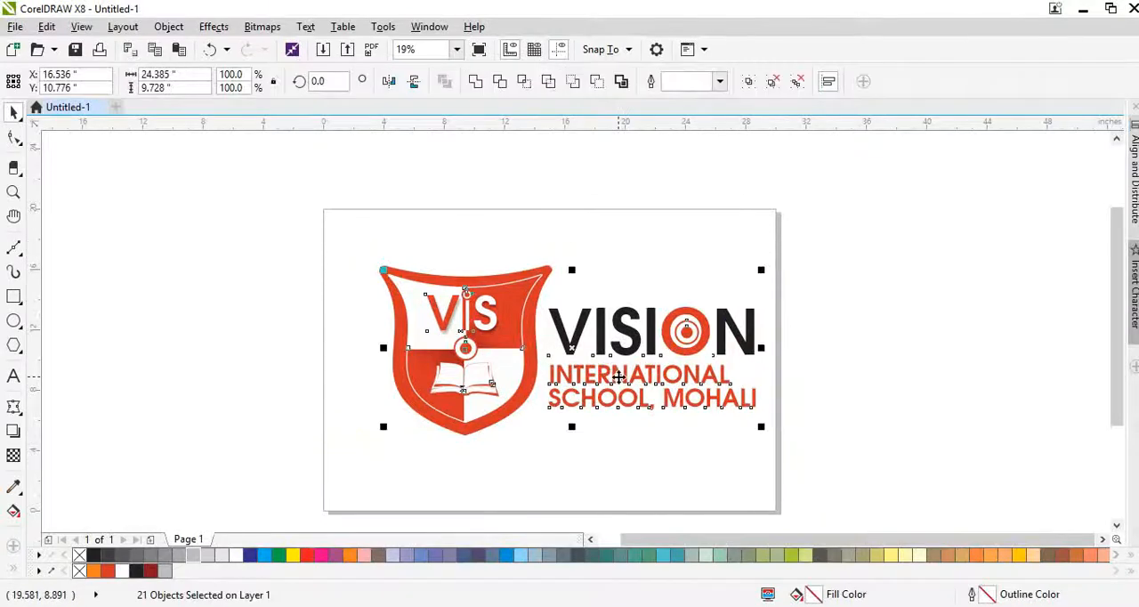
{"action": "key", "text": "ctrl+g"}
{"action": "left_click_drag", "start_coordinate": [618, 378], "coordinate": [596, 378]}
{"action": "key", "text": "ctrl+z"}
{"action": "left_click_drag", "start_coordinate": [305, 237], "coordinate": [868, 483]}
{"action": "key", "text": "ctrl+g"}
{"action": "key", "text": "p"}
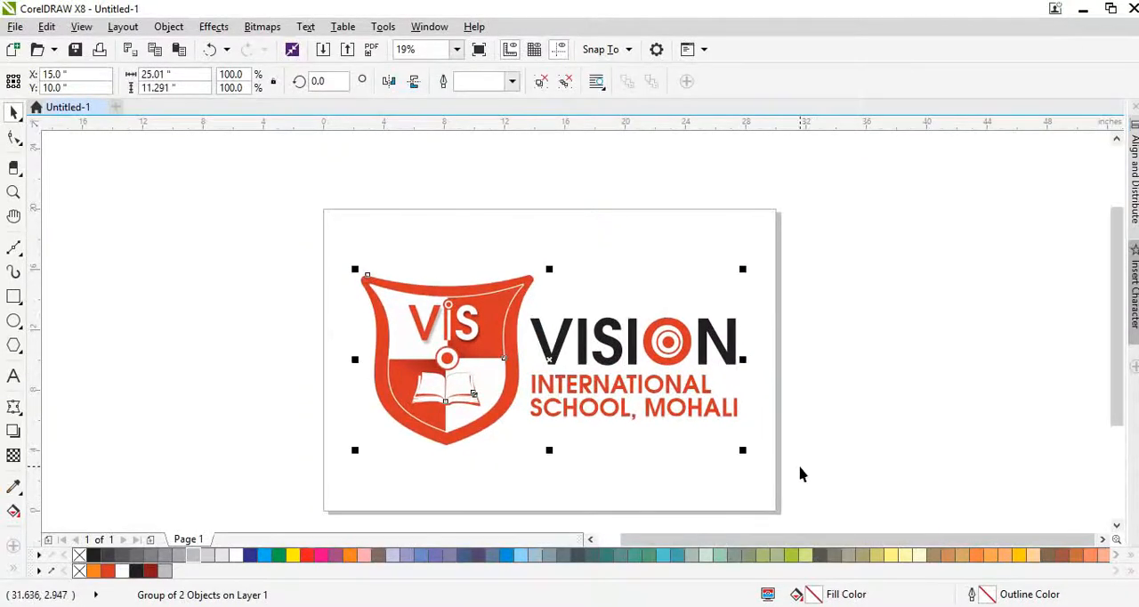
{"action": "key", "text": "shift+F2"}
{"action": "key", "text": "F3"}
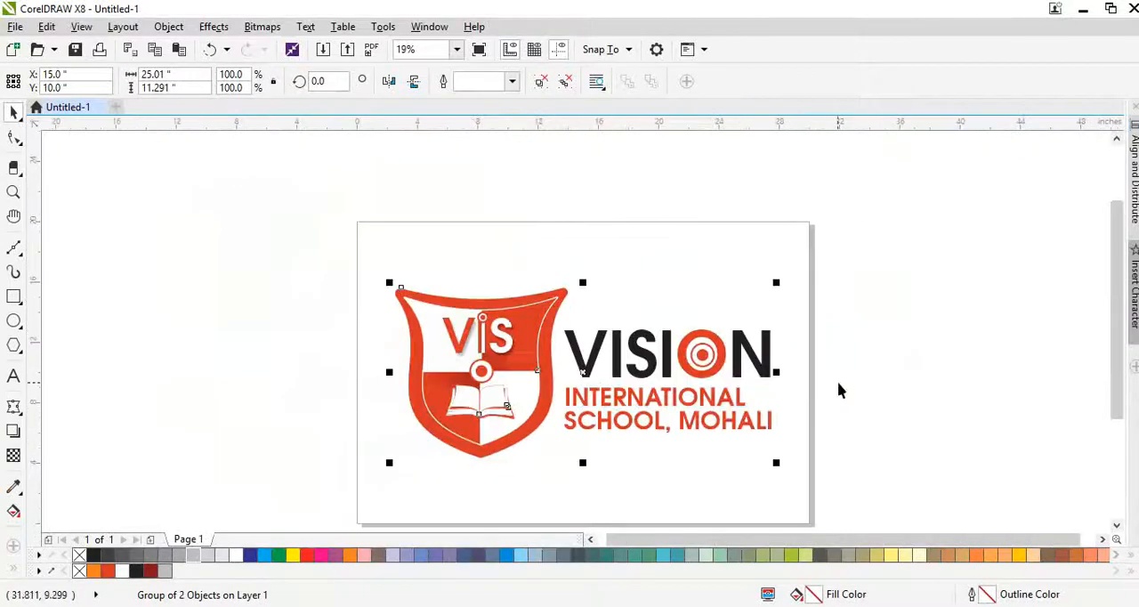